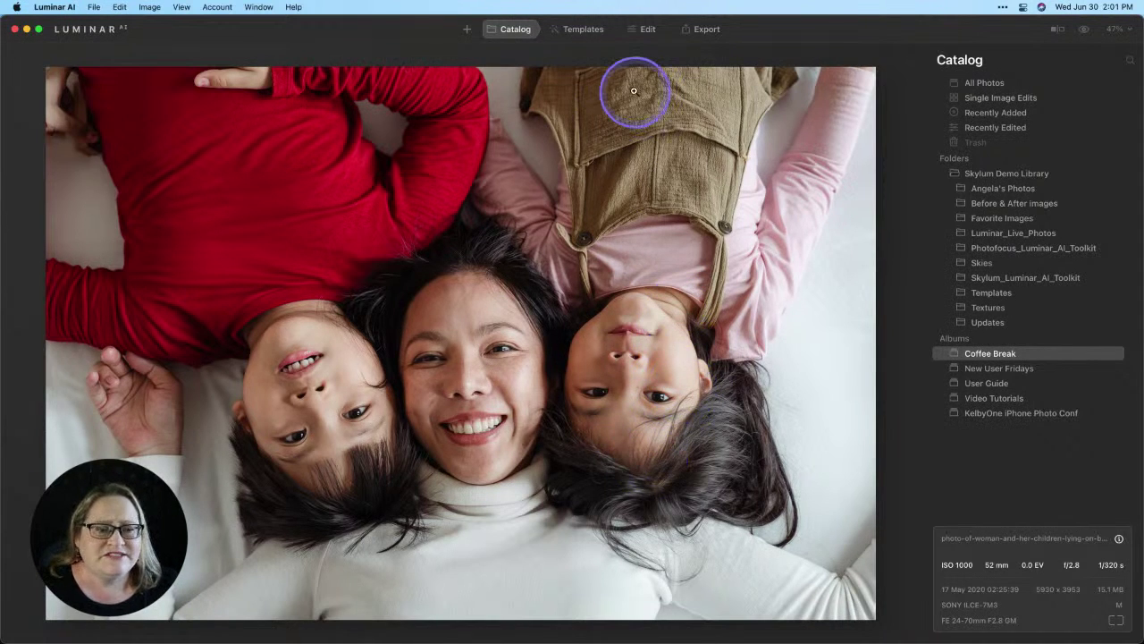
Step: Apply the Brush Up template from the Essentials > Closeups collection to the family portrait at full strength
{"action": "left_click", "coordinate": [593, 33]}
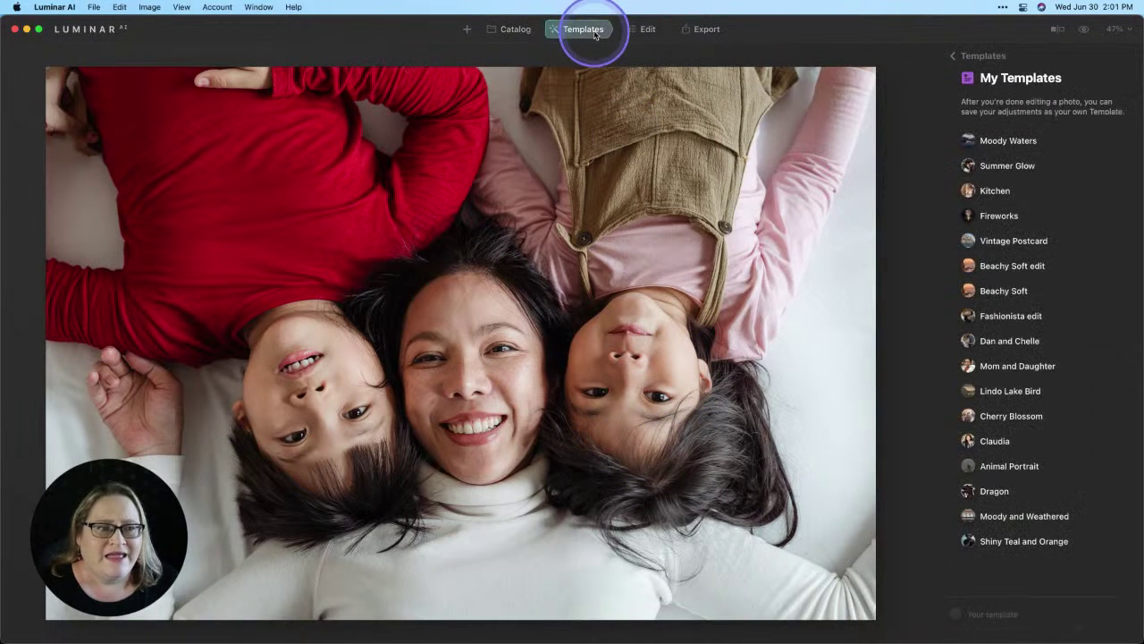
{"action": "left_click", "coordinate": [957, 58]}
{"action": "scroll", "coordinate": [983, 161], "scroll_direction": "down", "scroll_amount": 2}
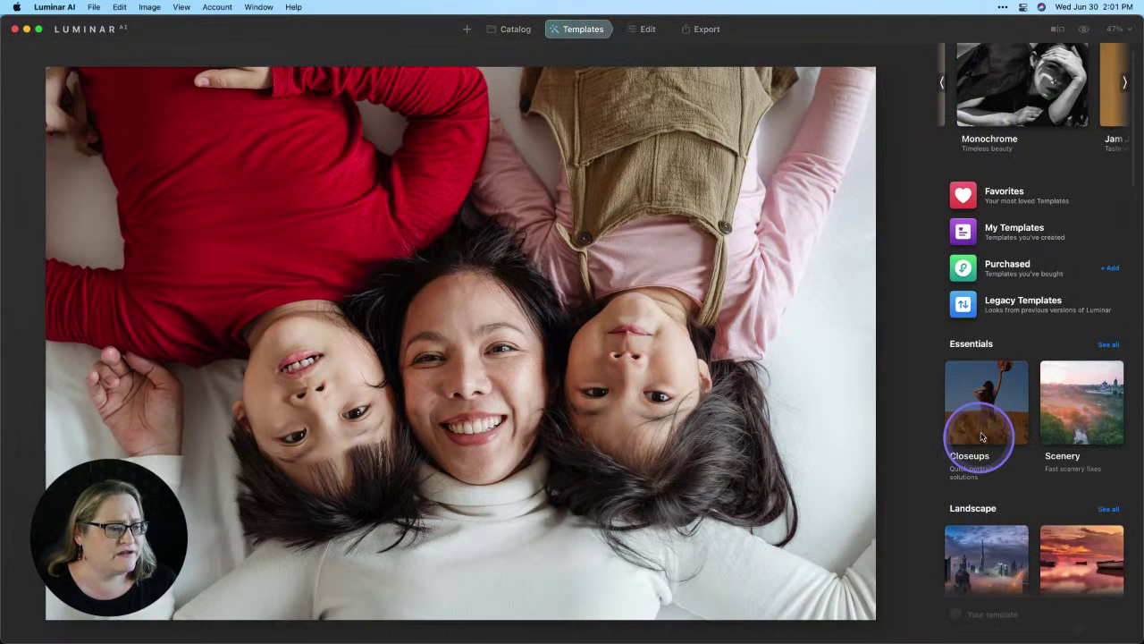
{"action": "left_click", "coordinate": [981, 436]}
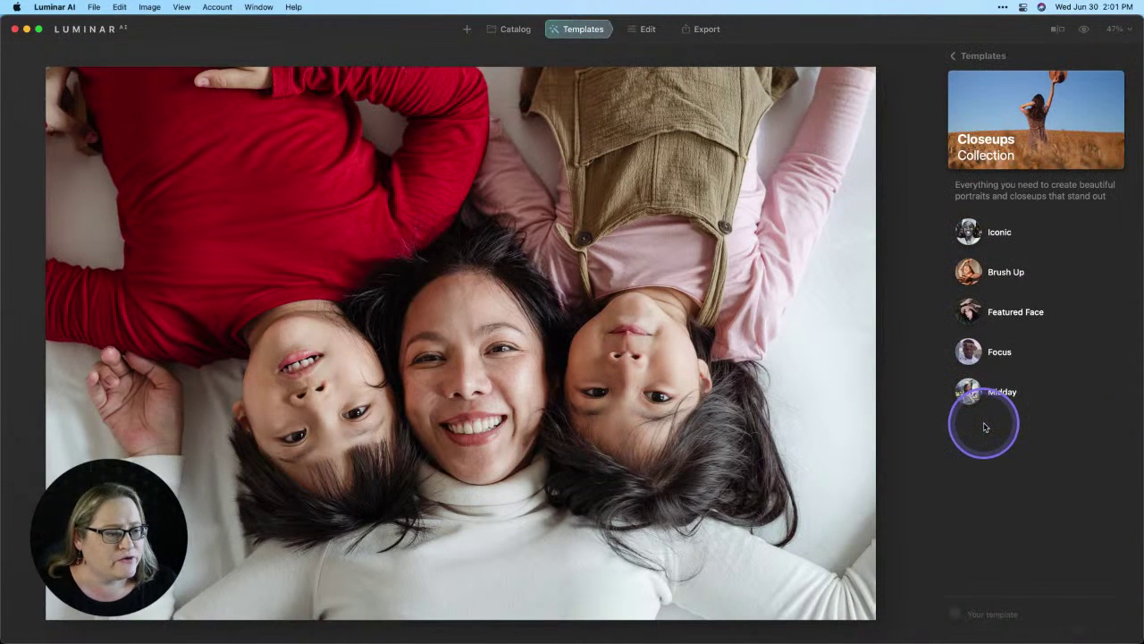
{"action": "left_click", "coordinate": [994, 284]}
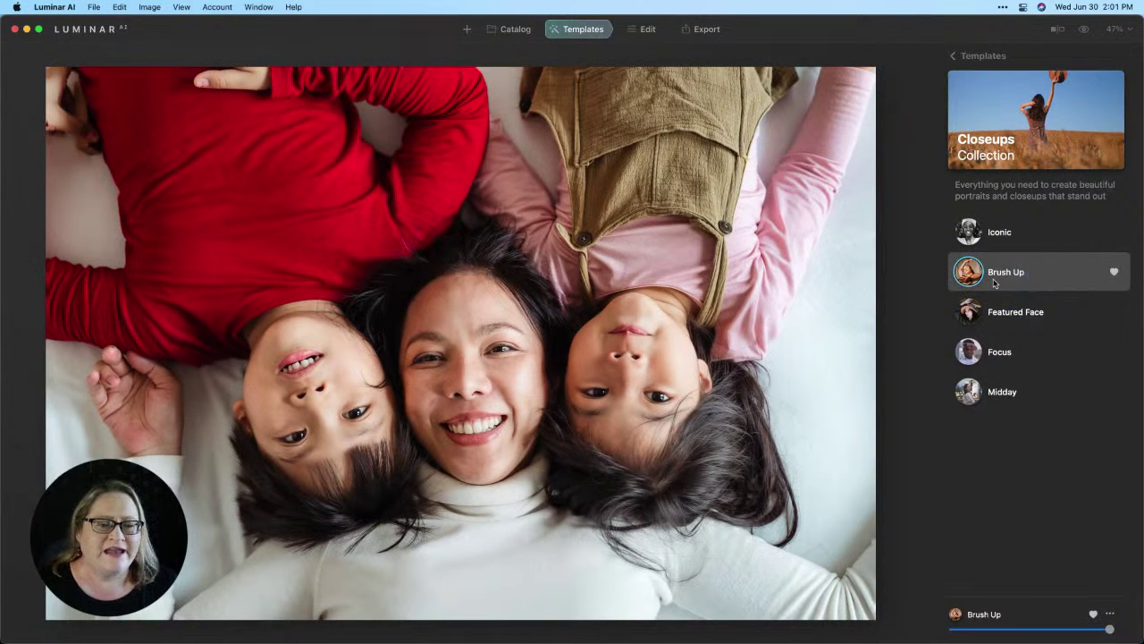
{"action": "left_click", "coordinate": [994, 284]}
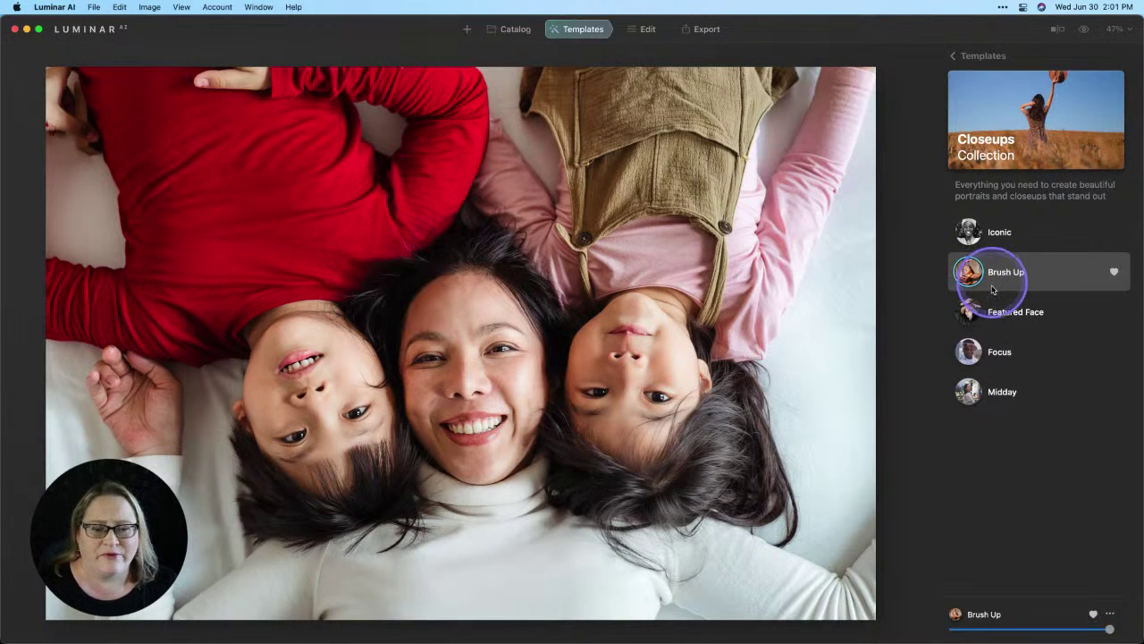
{"action": "left_click", "coordinate": [1000, 295]}
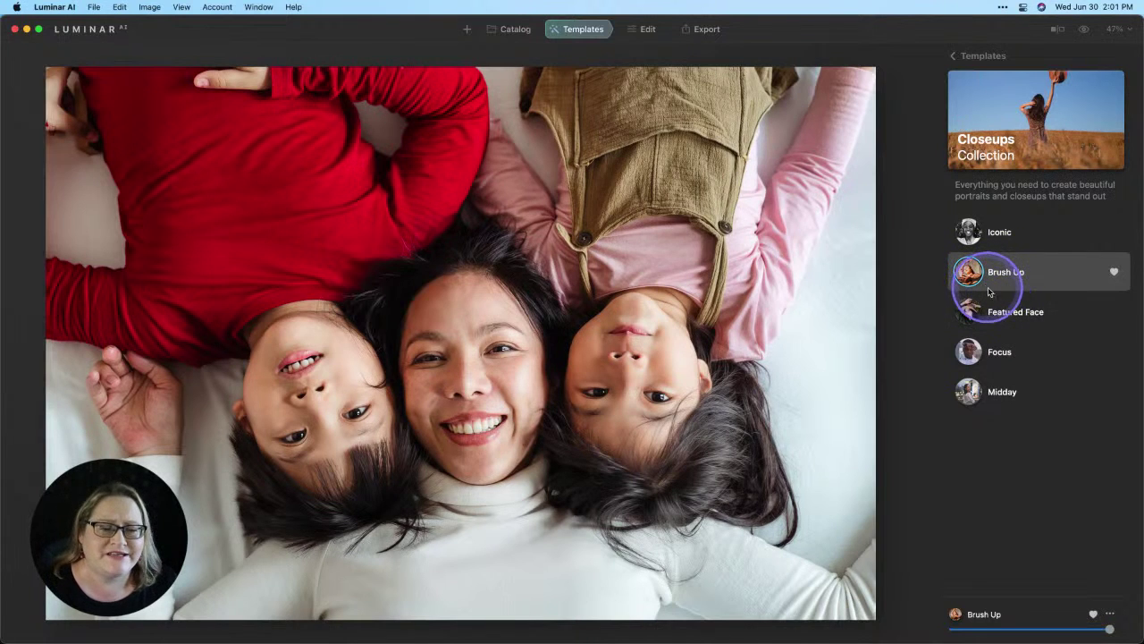
Step: Switch to the Edit tools and compare the Brush Up look against the original photo
{"action": "left_click", "coordinate": [648, 30]}
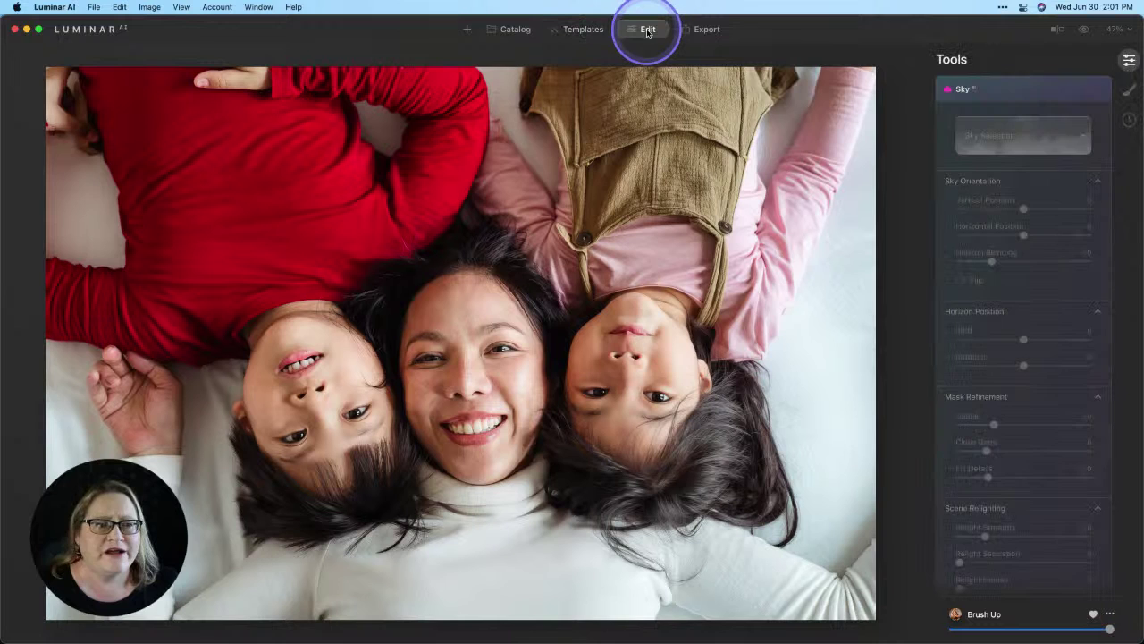
{"action": "scroll", "coordinate": [976, 340], "scroll_direction": "down", "scroll_amount": 10}
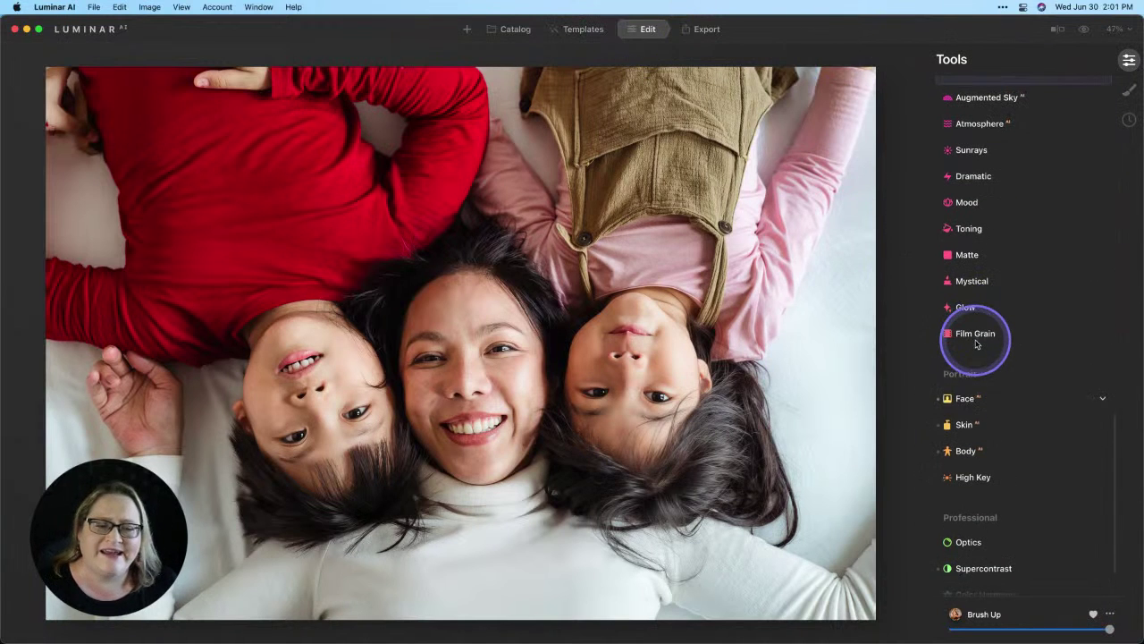
{"action": "left_click", "coordinate": [1086, 31]}
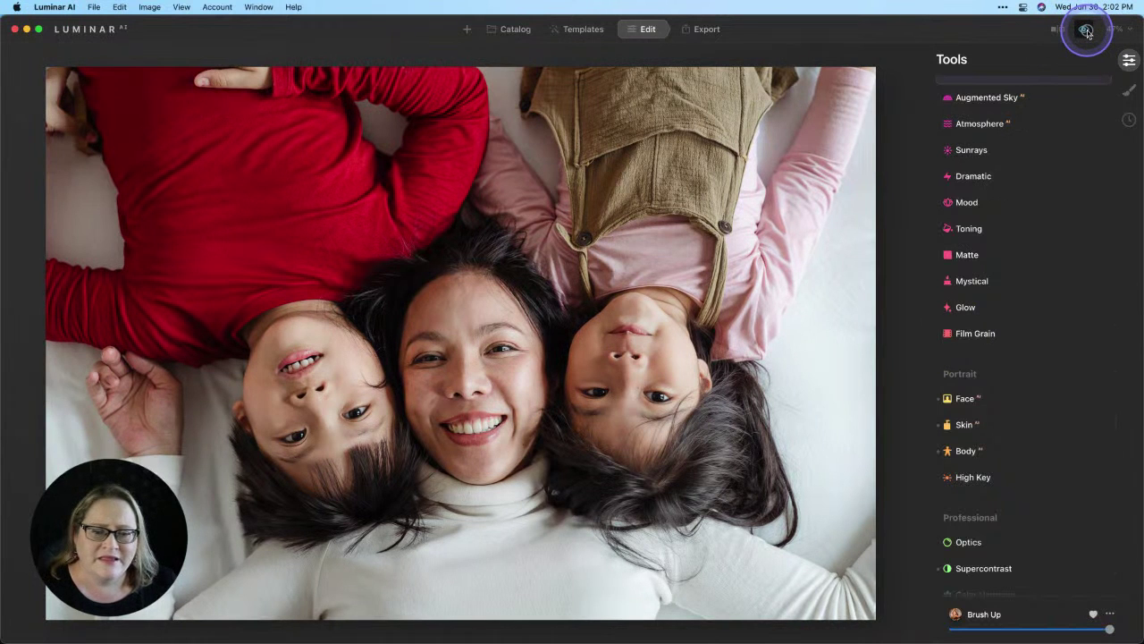
{"action": "left_click", "coordinate": [1087, 32]}
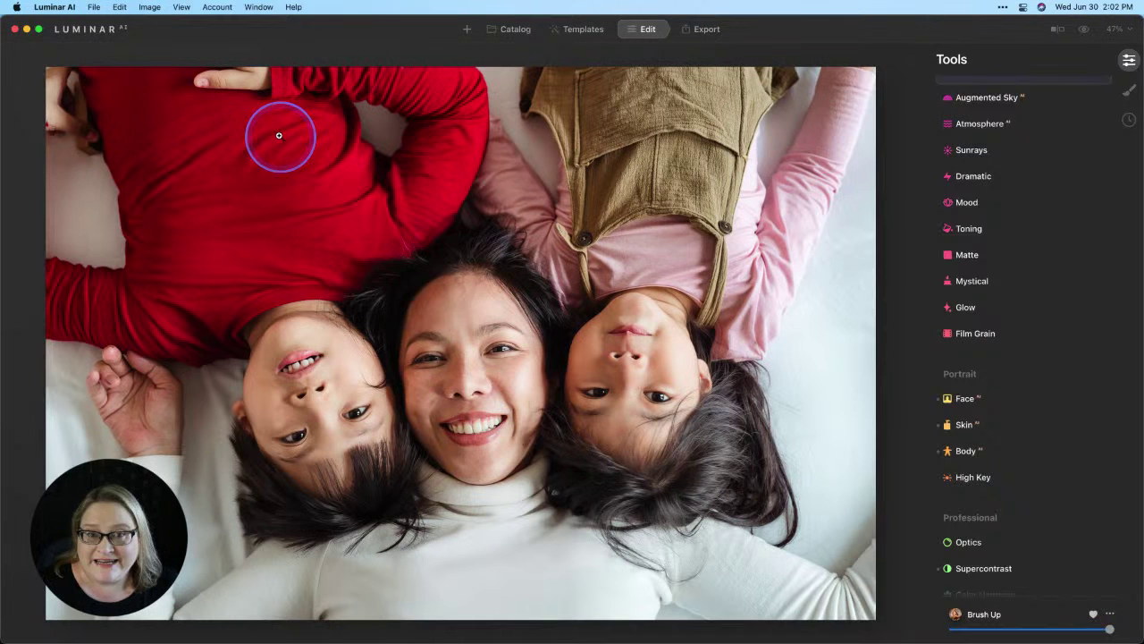
Step: Under Portrait > Face, lower Slim Face from 5 to 0, then compare with the original
{"action": "left_click", "coordinate": [967, 450]}
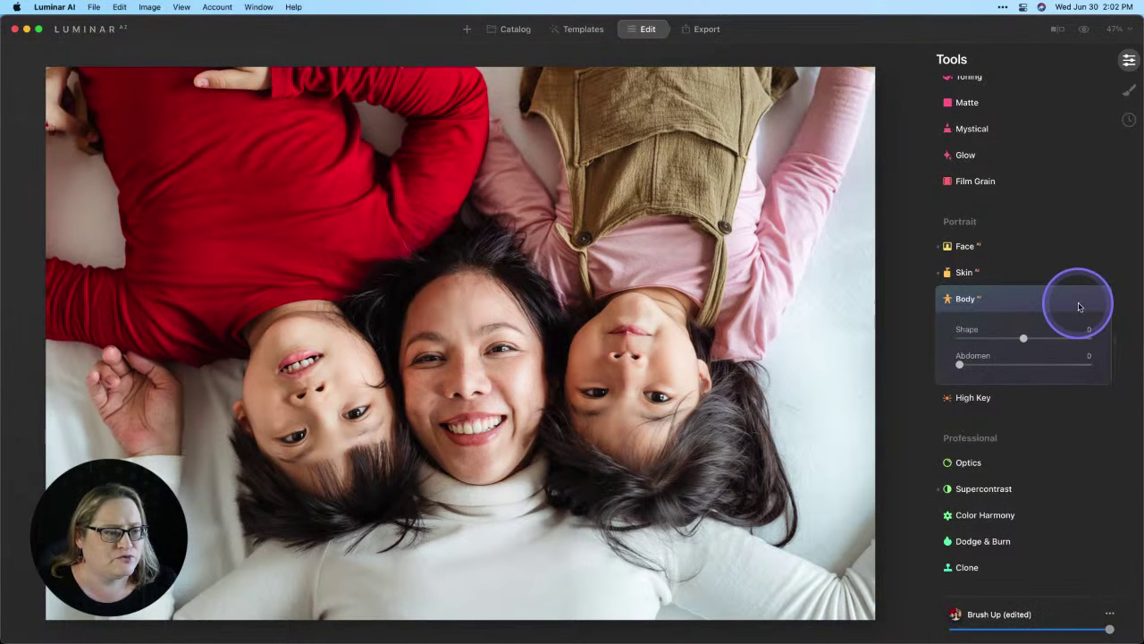
{"action": "left_click", "coordinate": [985, 253]}
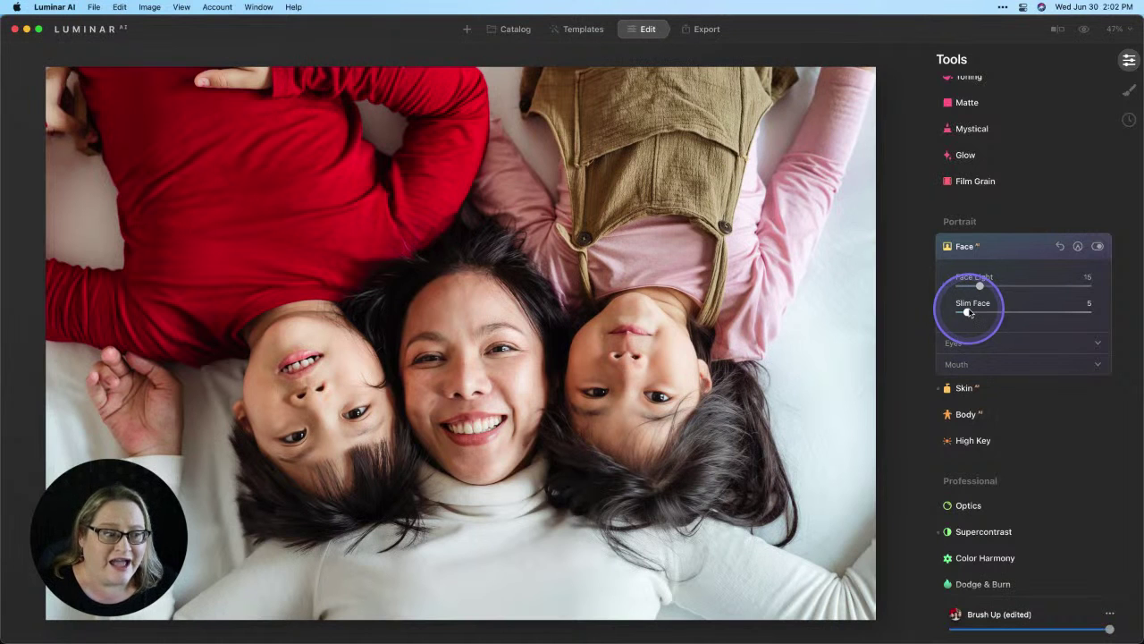
{"action": "left_click_drag", "start_coordinate": [969, 311], "coordinate": [938, 319]}
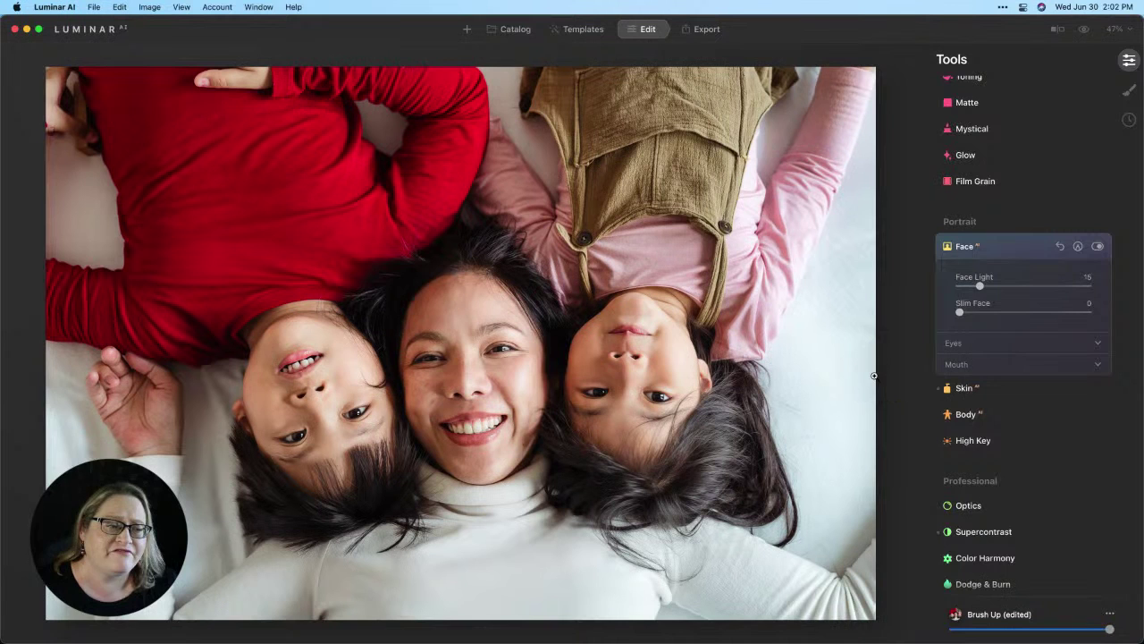
{"action": "left_click", "coordinate": [1083, 32]}
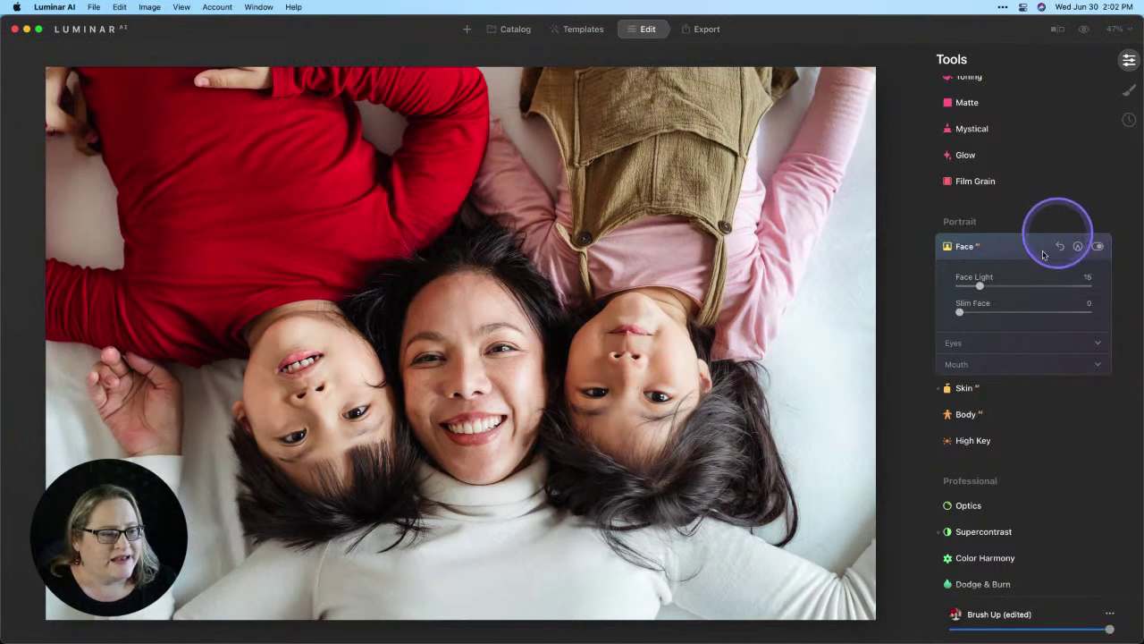
Step: Under Face > Eyes, set Dark Circles Removal to 0, Iris Flare to 43 and Eye Enhancer to 65
{"action": "left_click", "coordinate": [973, 341]}
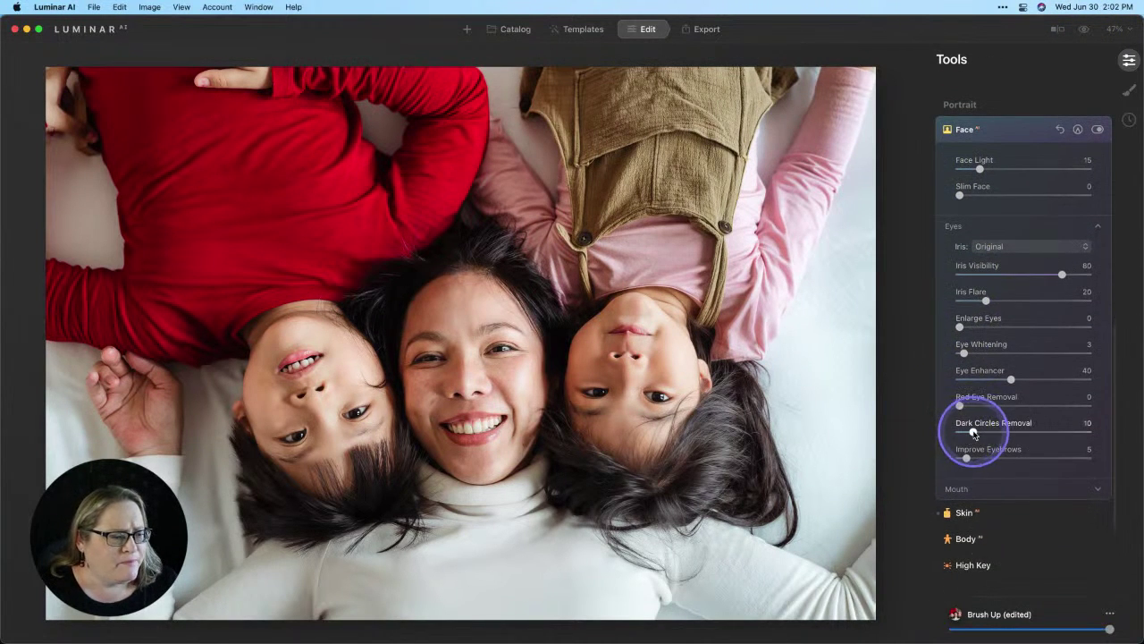
{"action": "left_click_drag", "start_coordinate": [973, 433], "coordinate": [938, 434]}
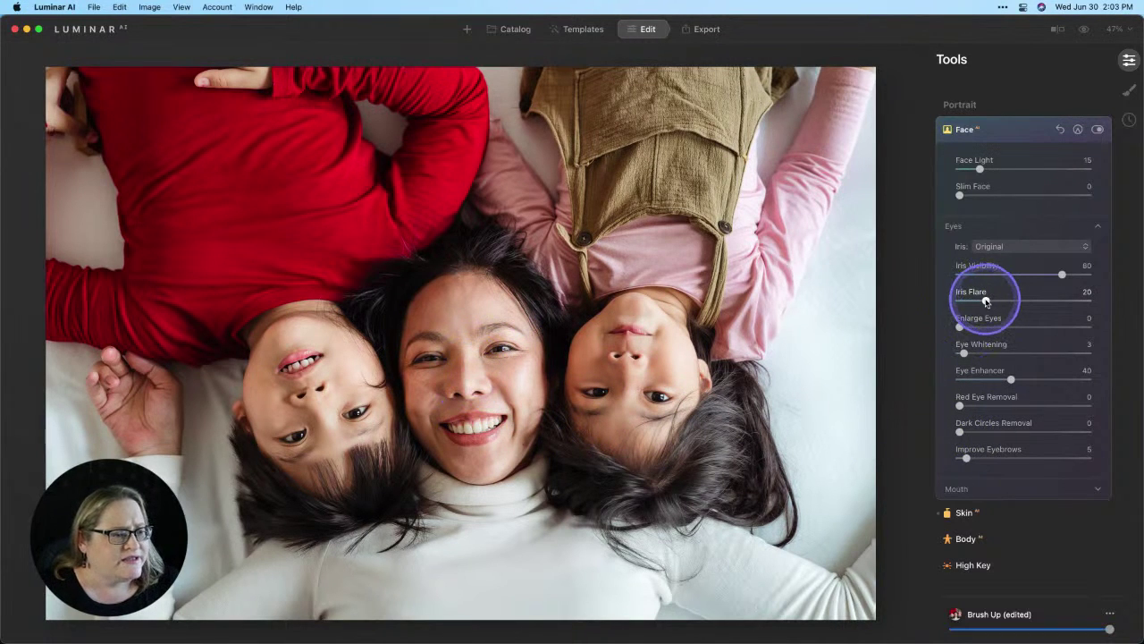
{"action": "left_click_drag", "start_coordinate": [987, 301], "coordinate": [1018, 300]}
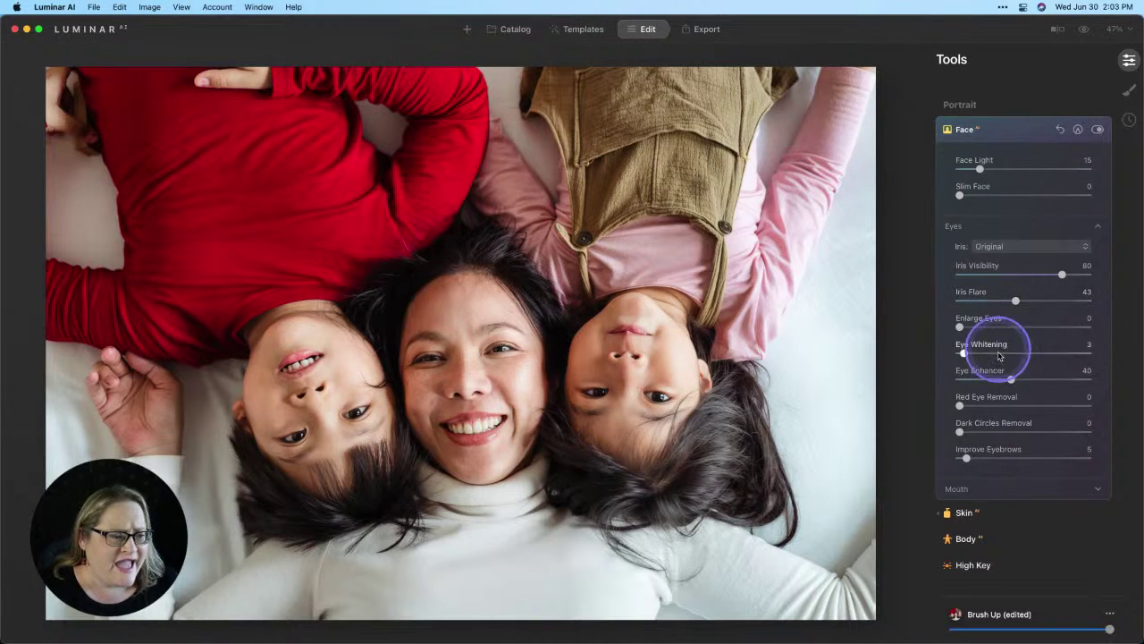
{"action": "left_click_drag", "start_coordinate": [1010, 379], "coordinate": [1046, 383]}
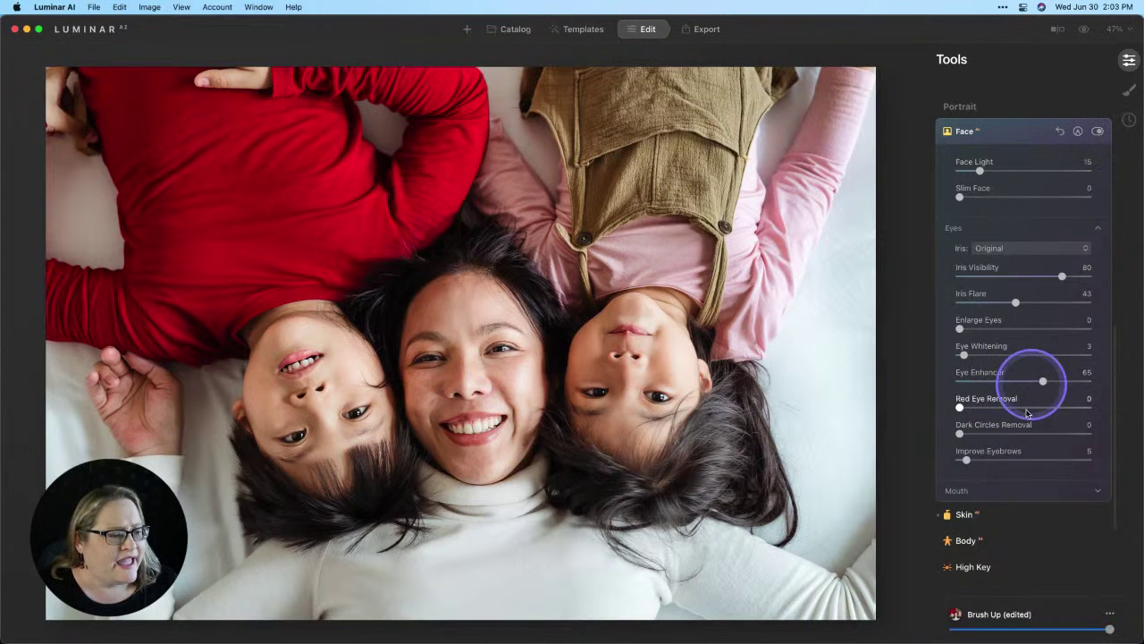
Step: In Skin, set Shine Removal to 38 and Amount to 35, and enable Skin Defects Removal
{"action": "left_click", "coordinate": [966, 515]}
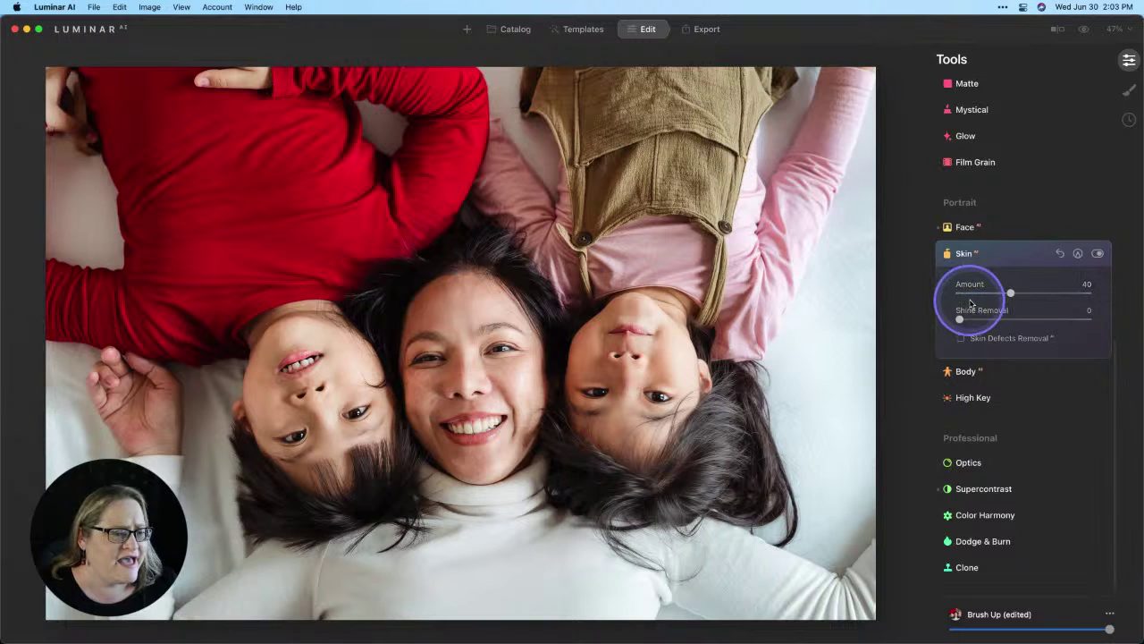
{"action": "left_click_drag", "start_coordinate": [975, 322], "coordinate": [1016, 321]}
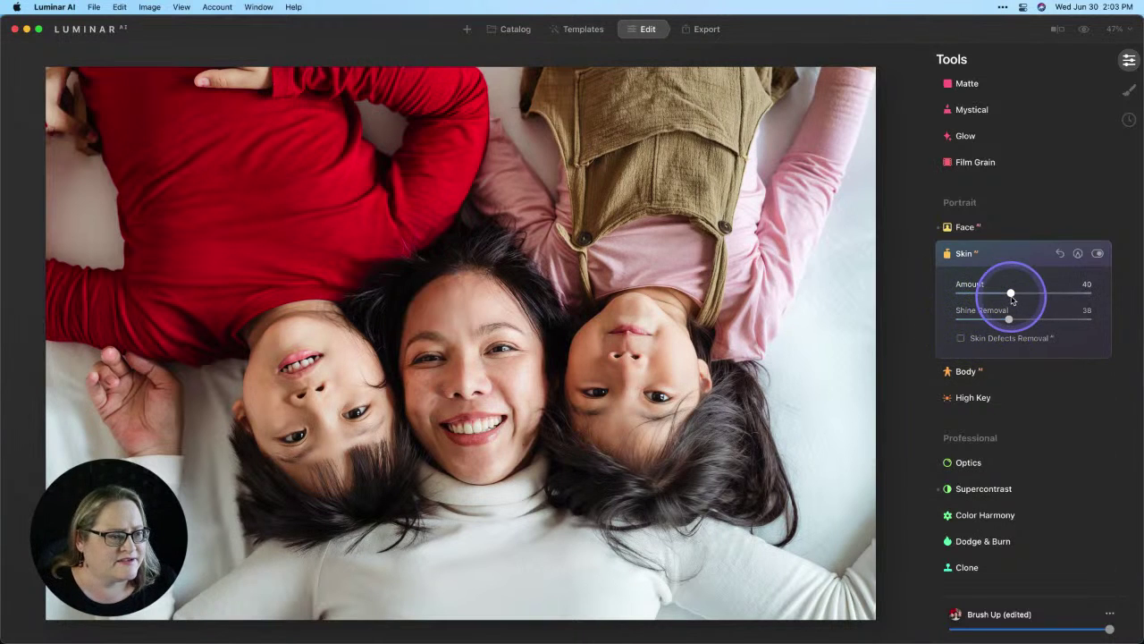
{"action": "left_click", "coordinate": [1098, 254]}
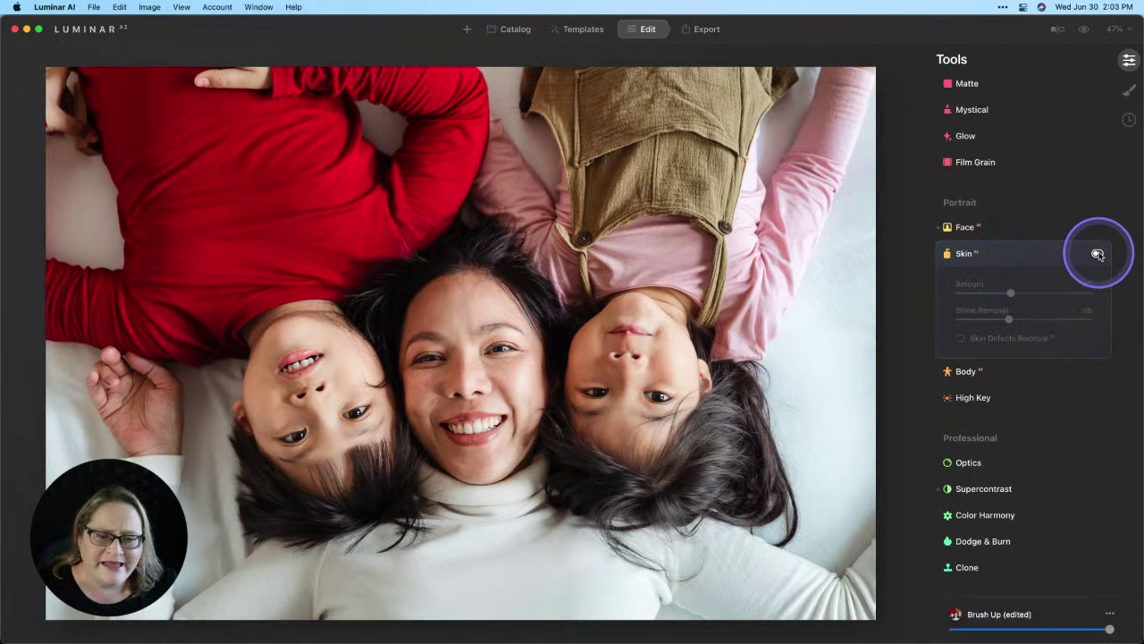
{"action": "left_click", "coordinate": [1097, 253]}
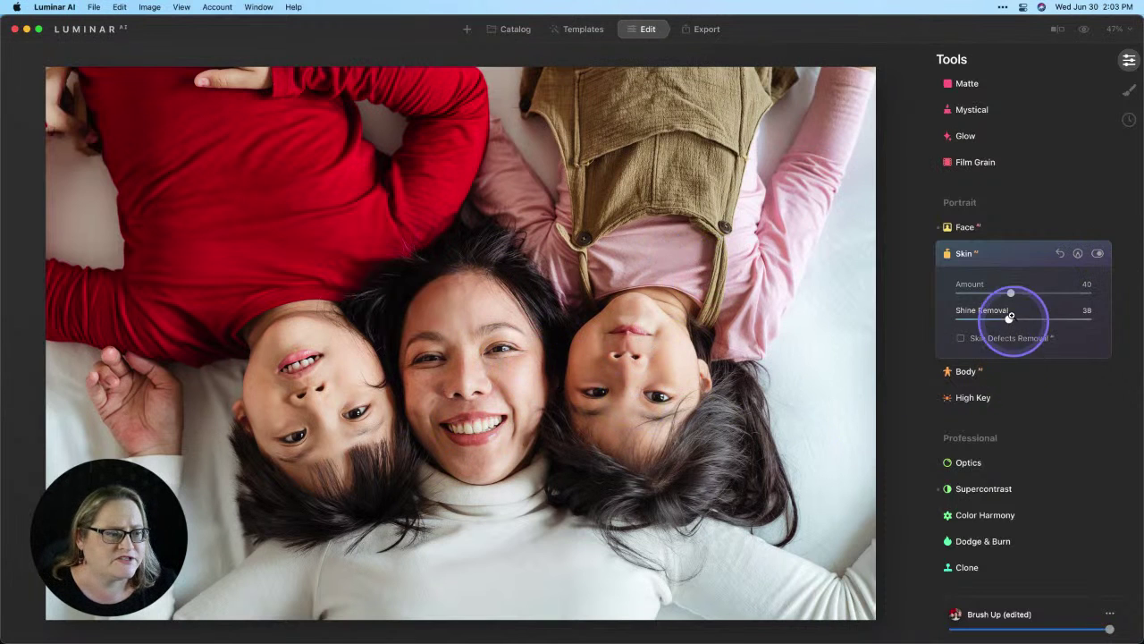
{"action": "left_click", "coordinate": [1011, 296]}
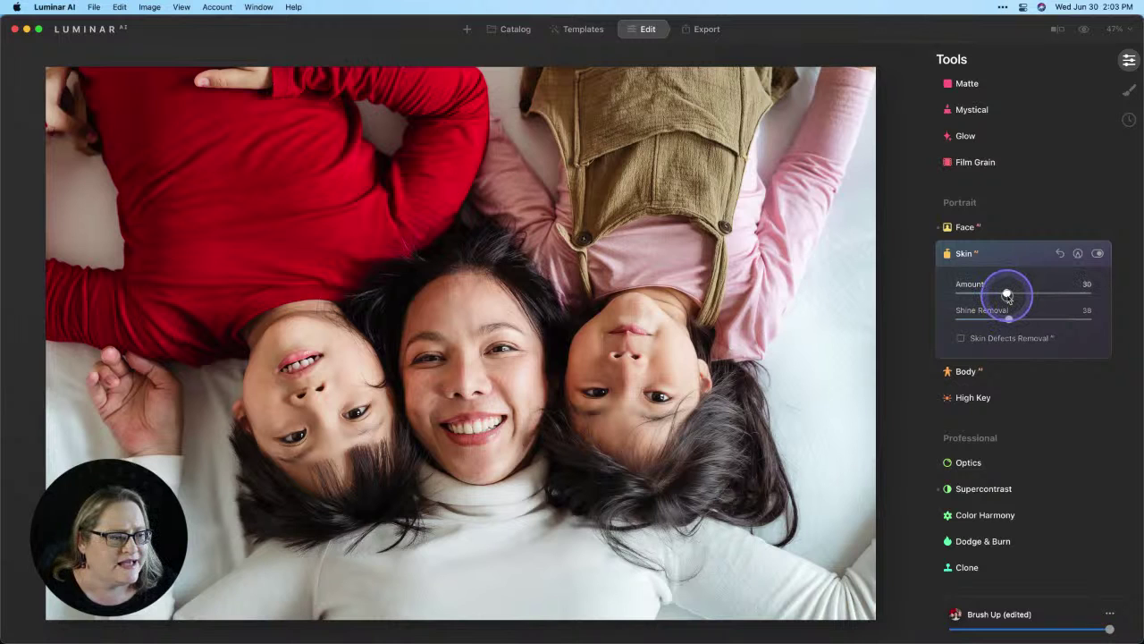
{"action": "left_click", "coordinate": [961, 338]}
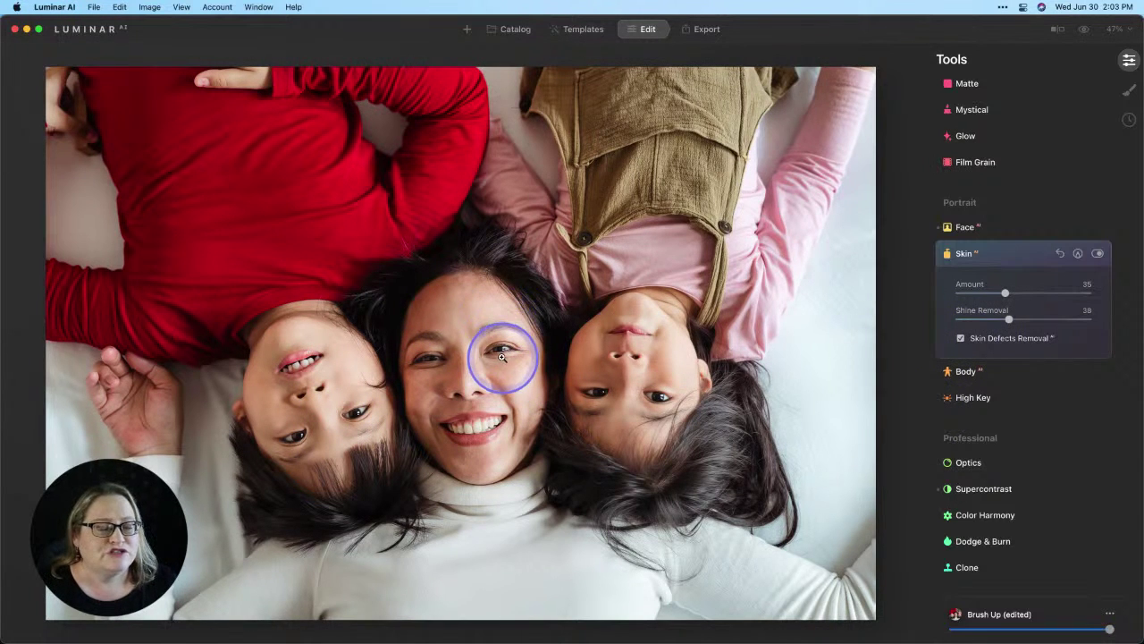
Step: Start a 16-bit ProPhoto RGB TIFF export at 300 ppi, browsing to NEW Photos > Skylum Demo Library
{"action": "right_click", "coordinate": [489, 248]}
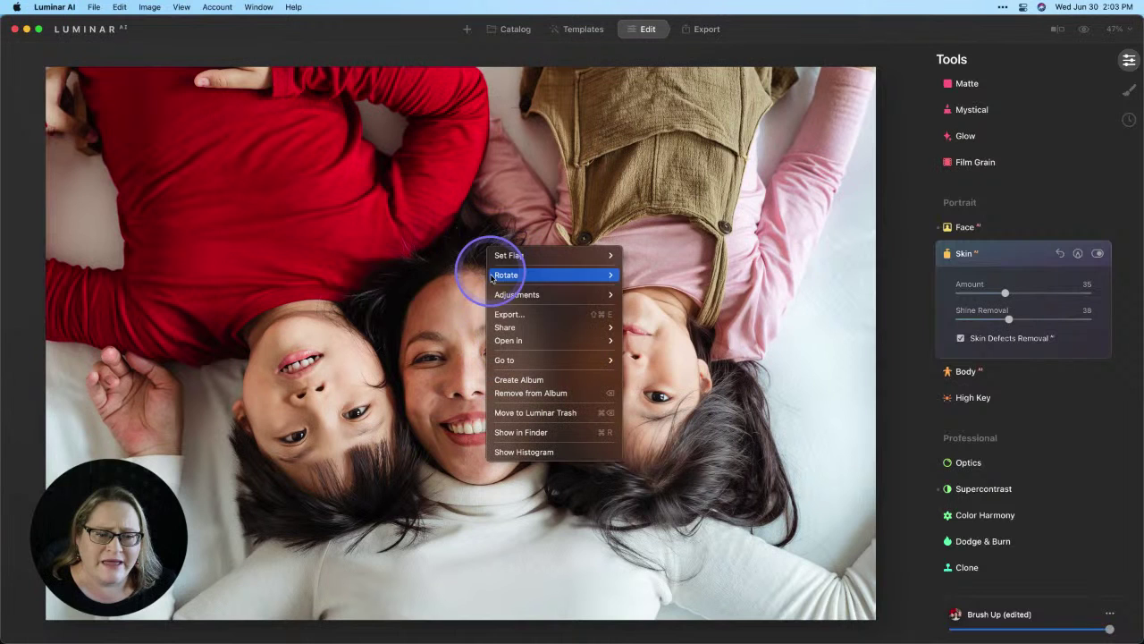
{"action": "left_click", "coordinate": [515, 315]}
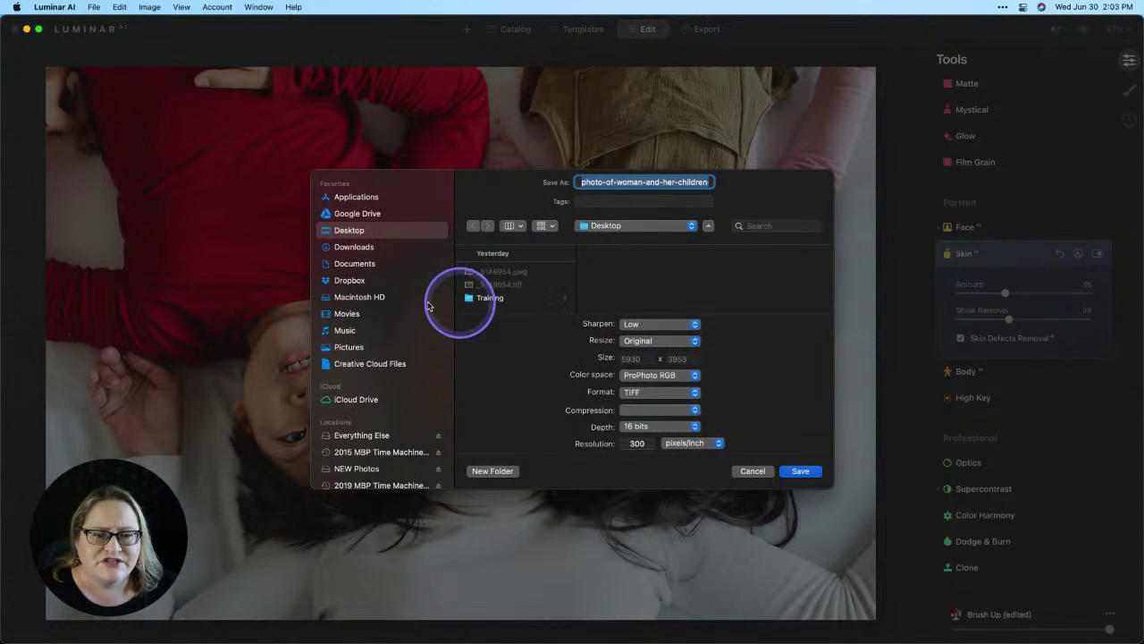
{"action": "scroll", "coordinate": [408, 333], "scroll_direction": "down", "scroll_amount": 3}
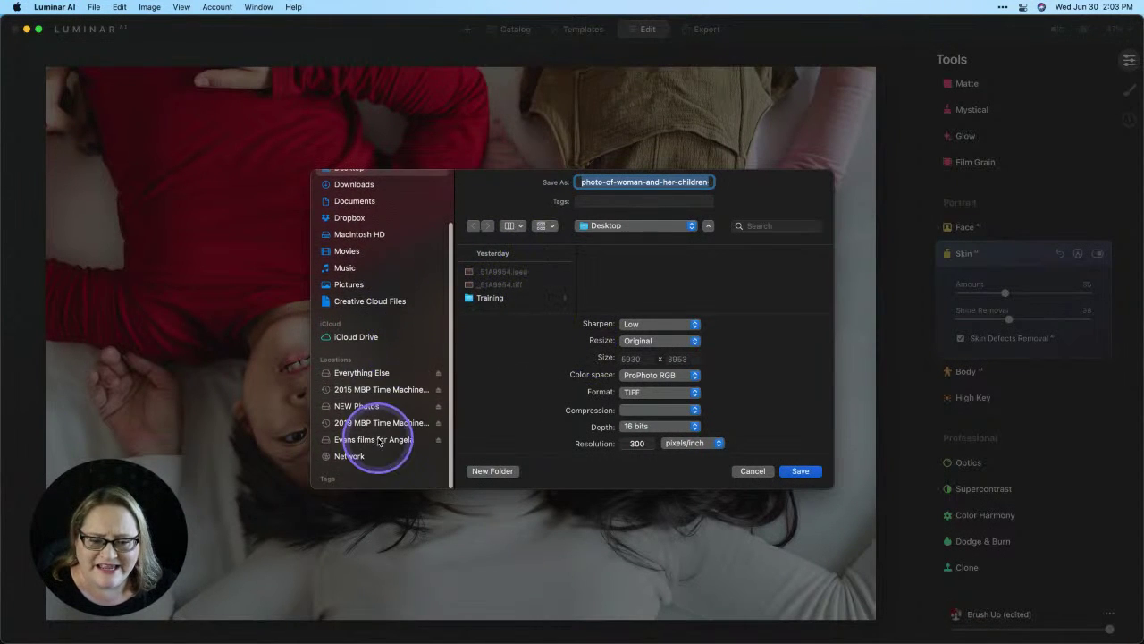
{"action": "left_click", "coordinate": [366, 407]}
{"action": "left_click", "coordinate": [514, 271]}
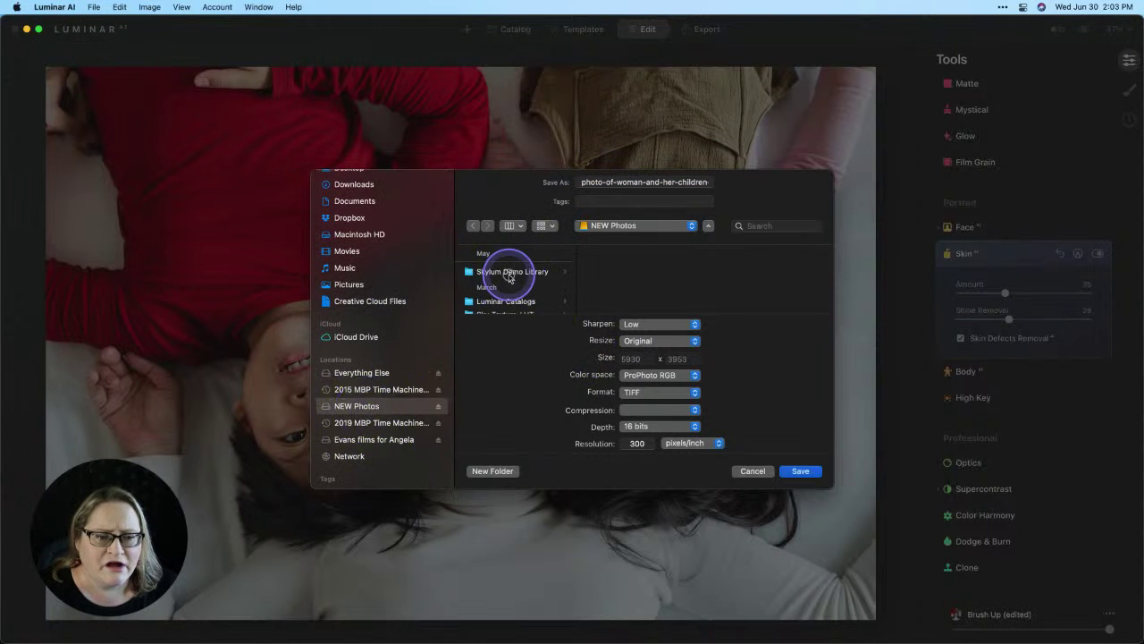
Step: Save the export into Favorite Images > Luminar_Live_Photos > 03_Portraits > 02 Lifestyle
{"action": "scroll", "coordinate": [608, 265], "scroll_direction": "down", "scroll_amount": 2}
{"action": "left_click", "coordinate": [621, 270]}
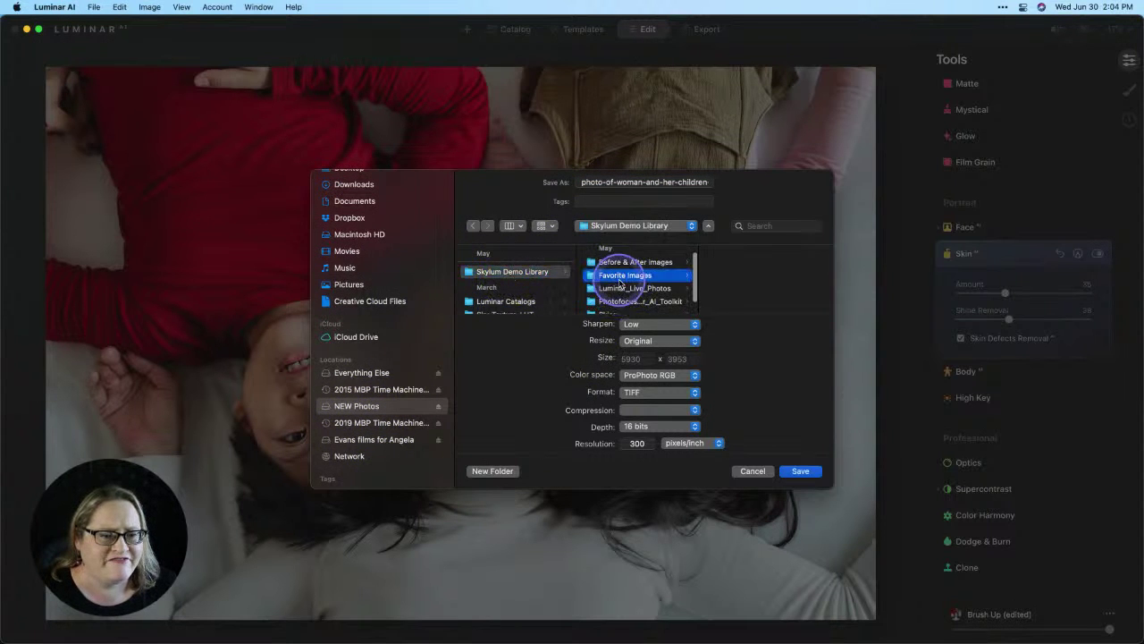
{"action": "scroll", "coordinate": [775, 285], "scroll_direction": "down", "scroll_amount": 2}
{"action": "scroll", "coordinate": [775, 286], "scroll_direction": "up", "scroll_amount": 2}
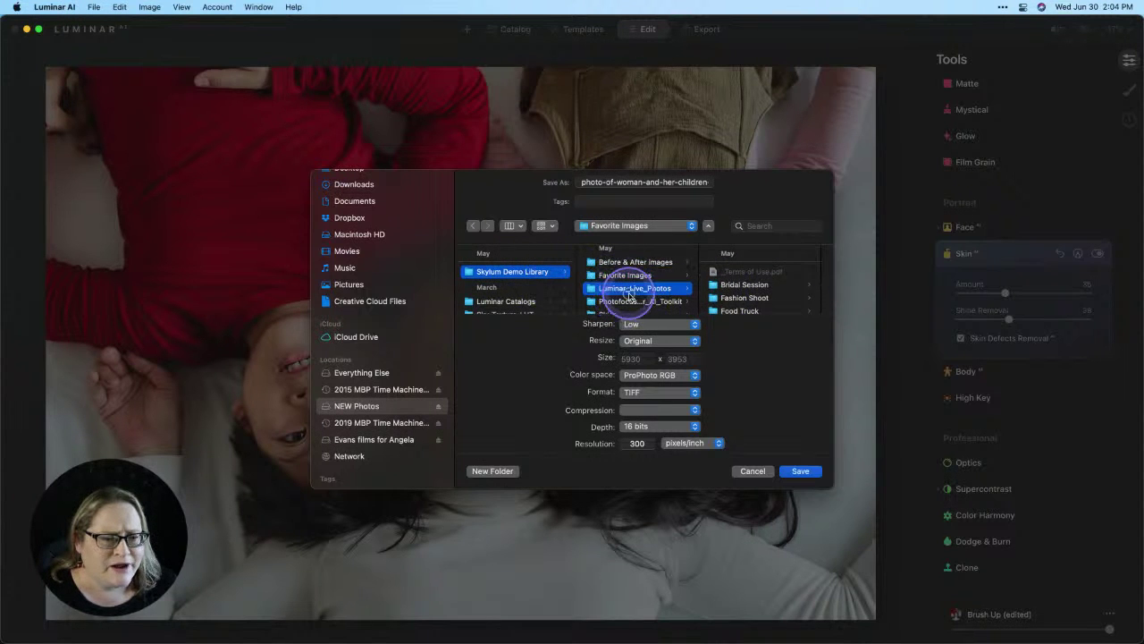
{"action": "left_click", "coordinate": [631, 289]}
{"action": "left_click", "coordinate": [741, 285]}
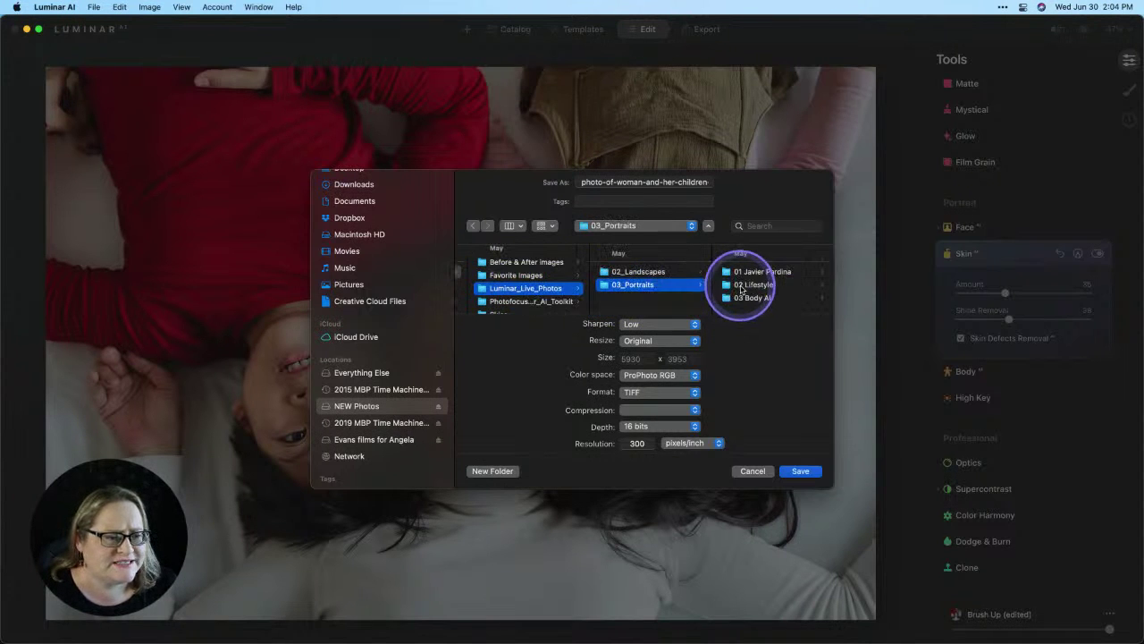
{"action": "left_click", "coordinate": [741, 285]}
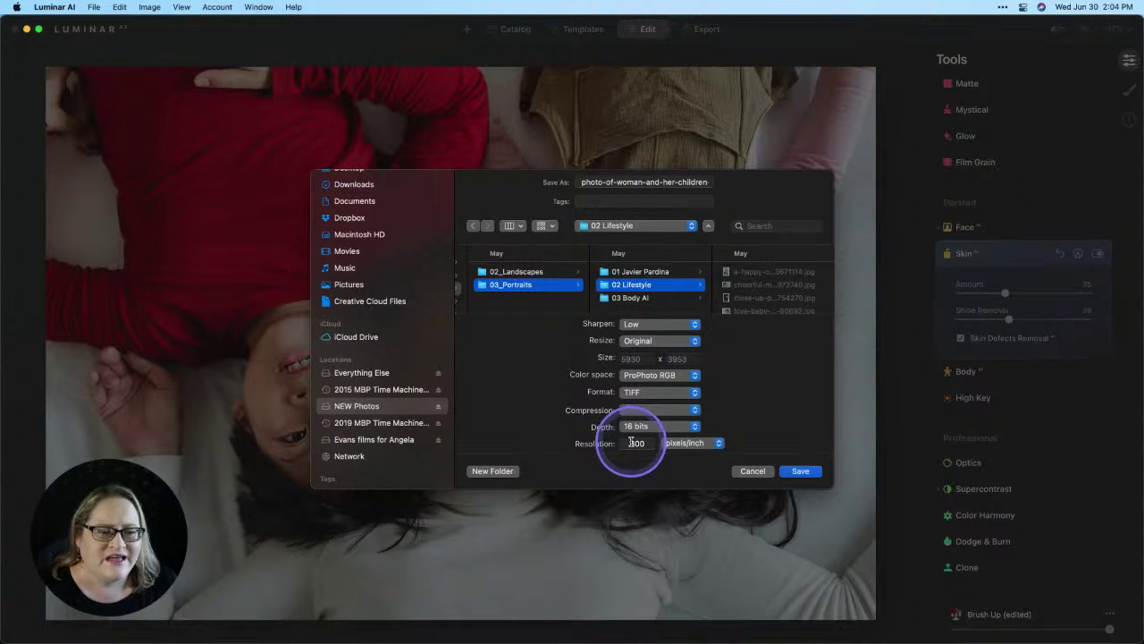
{"action": "left_click", "coordinate": [801, 471]}
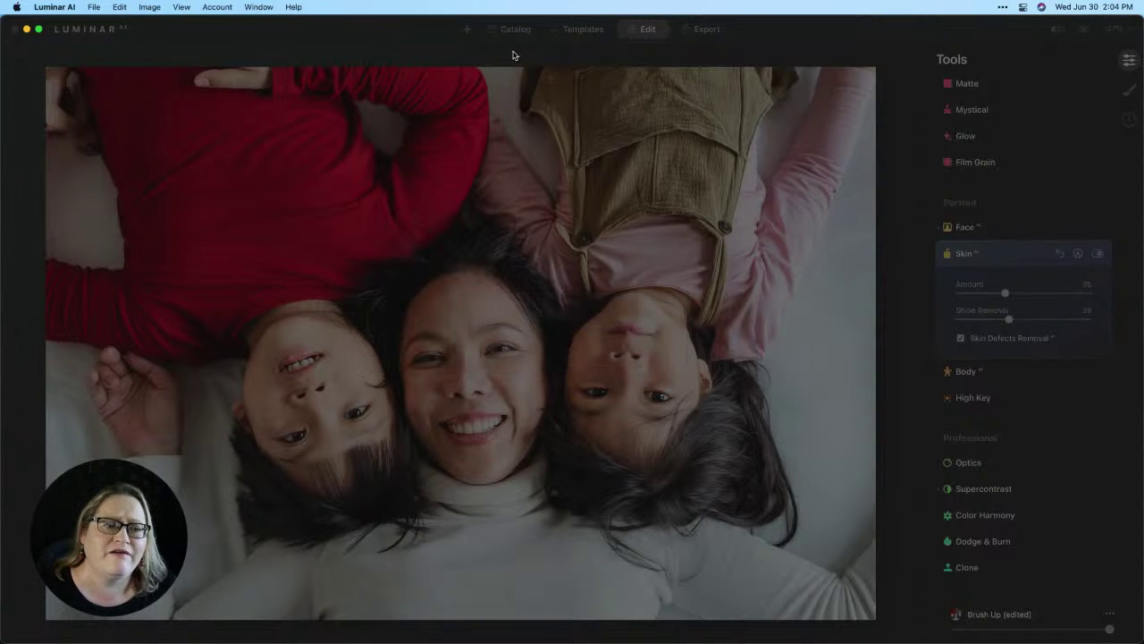
Step: In the Catalog, open the Favorite Images > Luminar_Live_Photos > 03_Portraits > 02 Lifestyle folder
{"action": "key", "text": "Right"}
{"action": "left_click", "coordinate": [516, 30]}
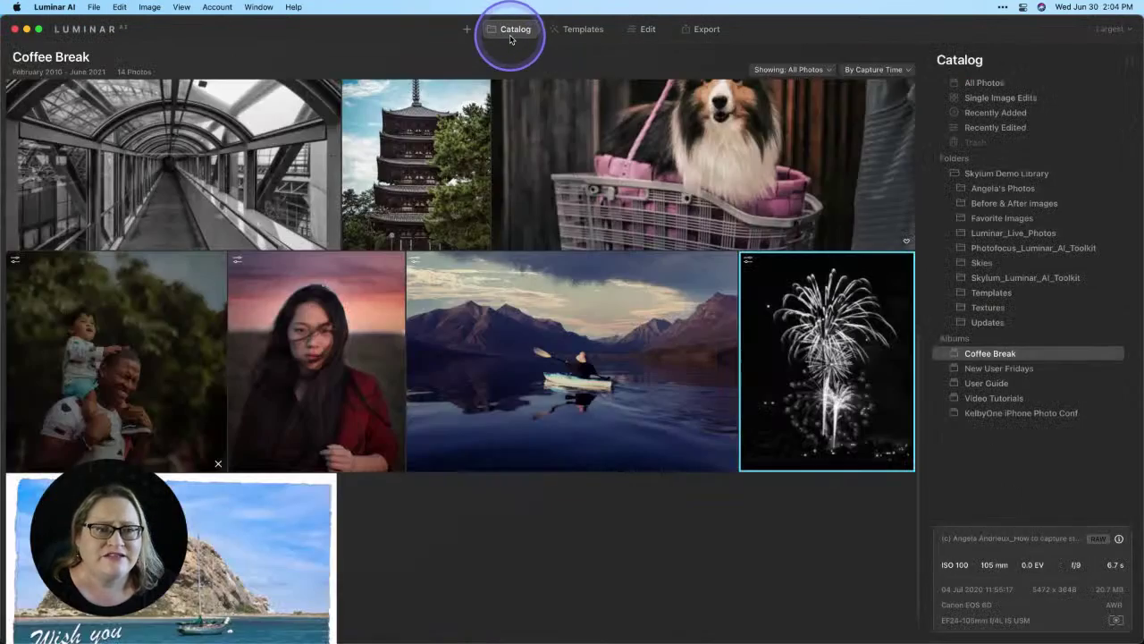
{"action": "scroll", "coordinate": [458, 328], "scroll_direction": "up", "scroll_amount": 5}
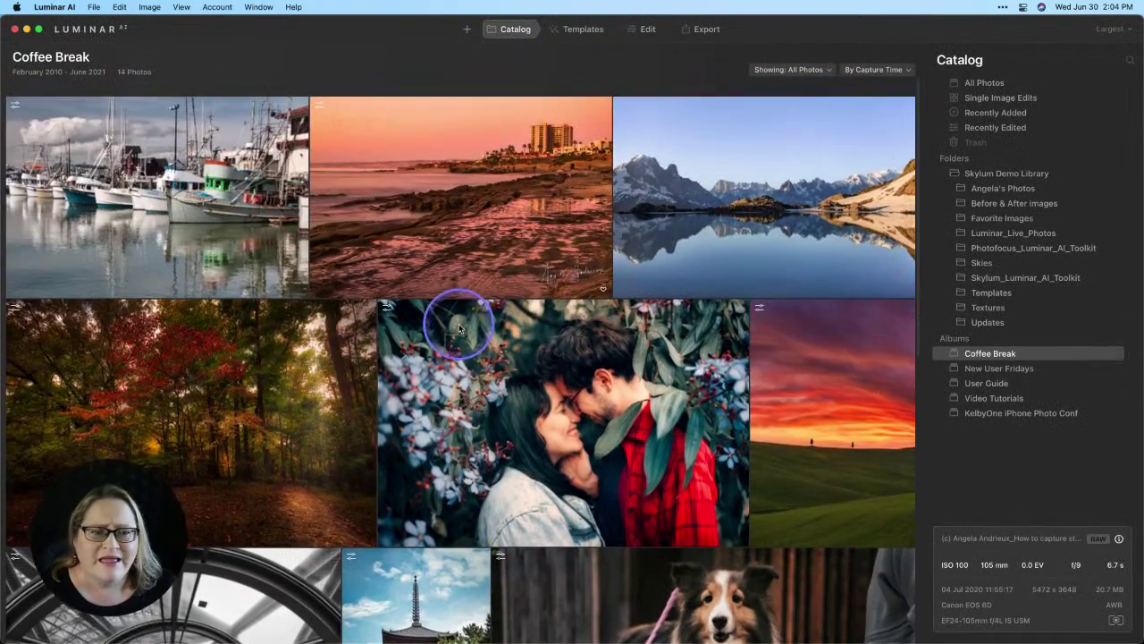
{"action": "scroll", "coordinate": [459, 328], "scroll_direction": "down", "scroll_amount": 2}
{"action": "scroll", "coordinate": [458, 328], "scroll_direction": "down", "scroll_amount": 3}
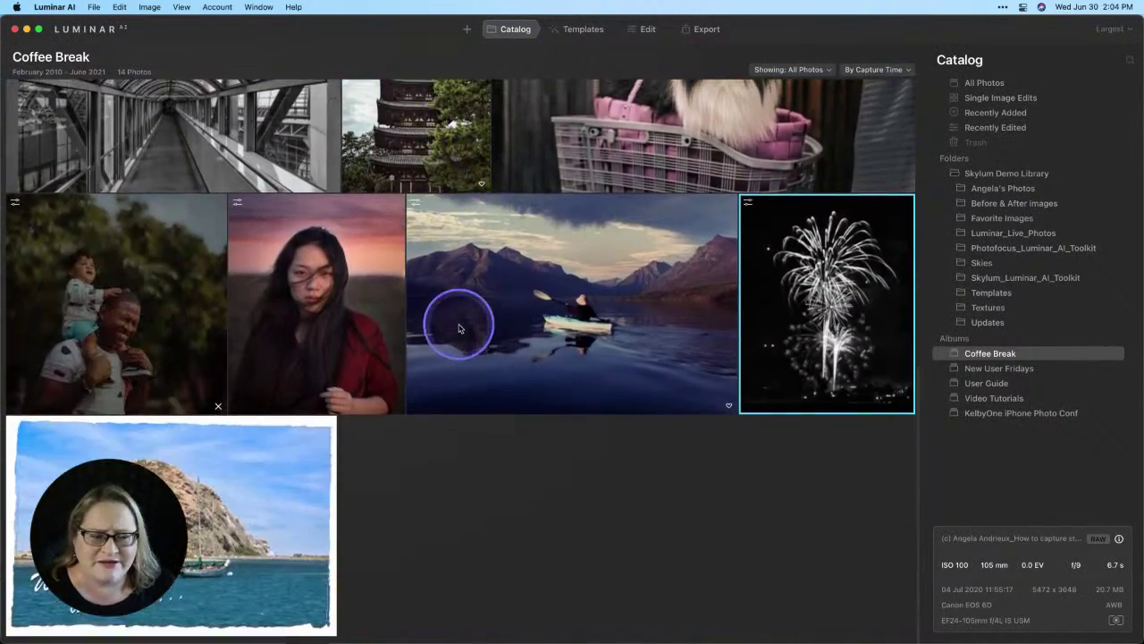
{"action": "left_click", "coordinate": [949, 218]}
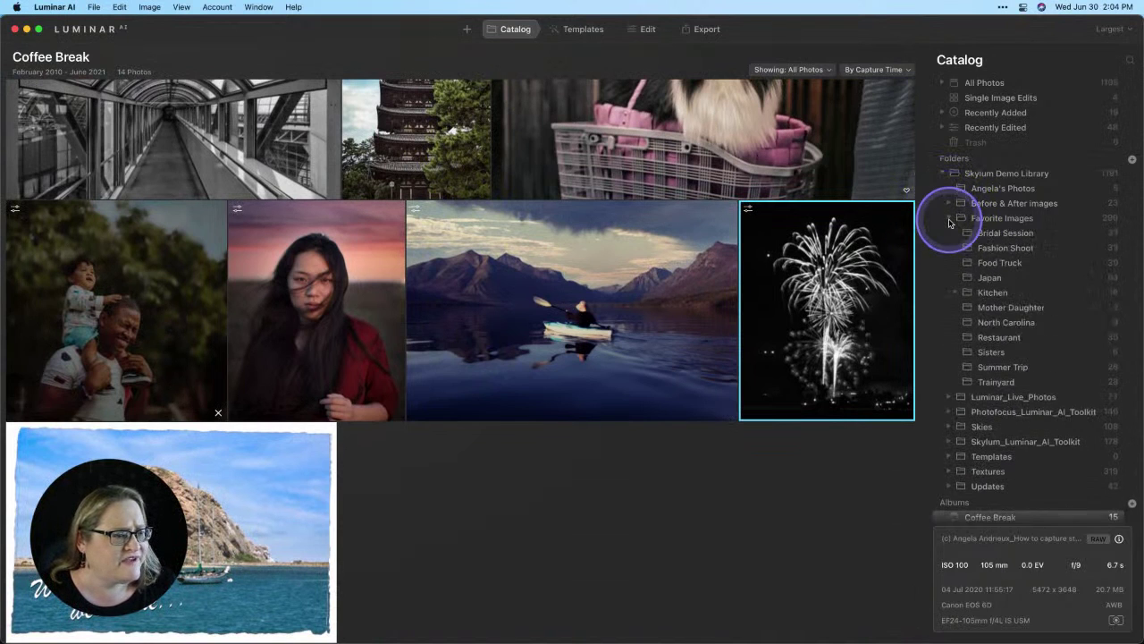
{"action": "left_click", "coordinate": [949, 396]}
{"action": "left_click", "coordinate": [956, 426]}
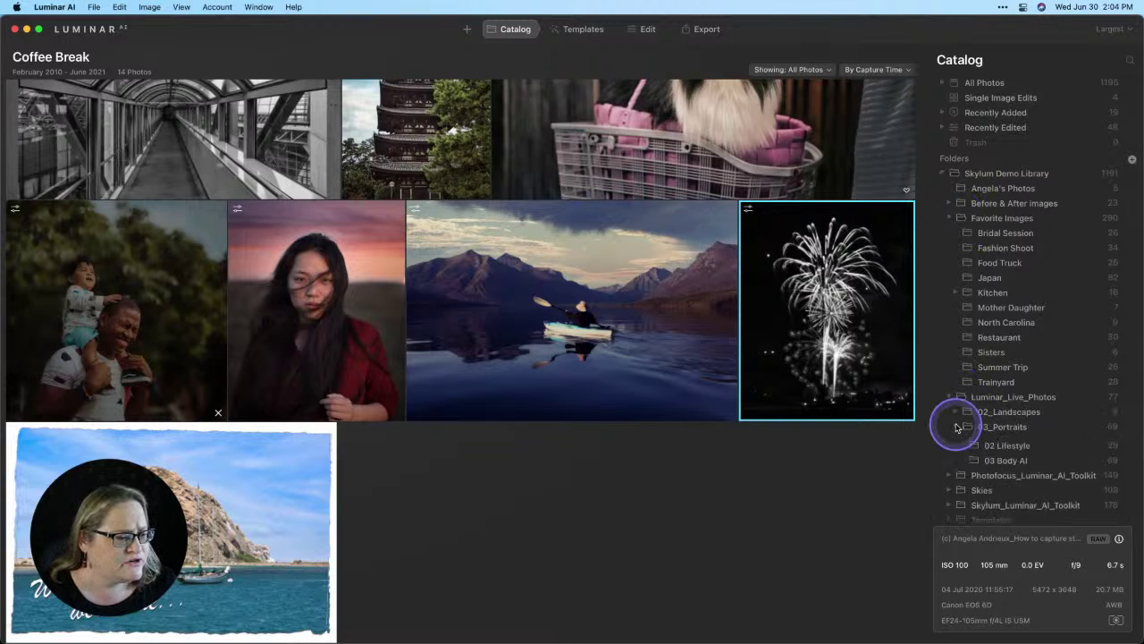
{"action": "left_click", "coordinate": [975, 458]}
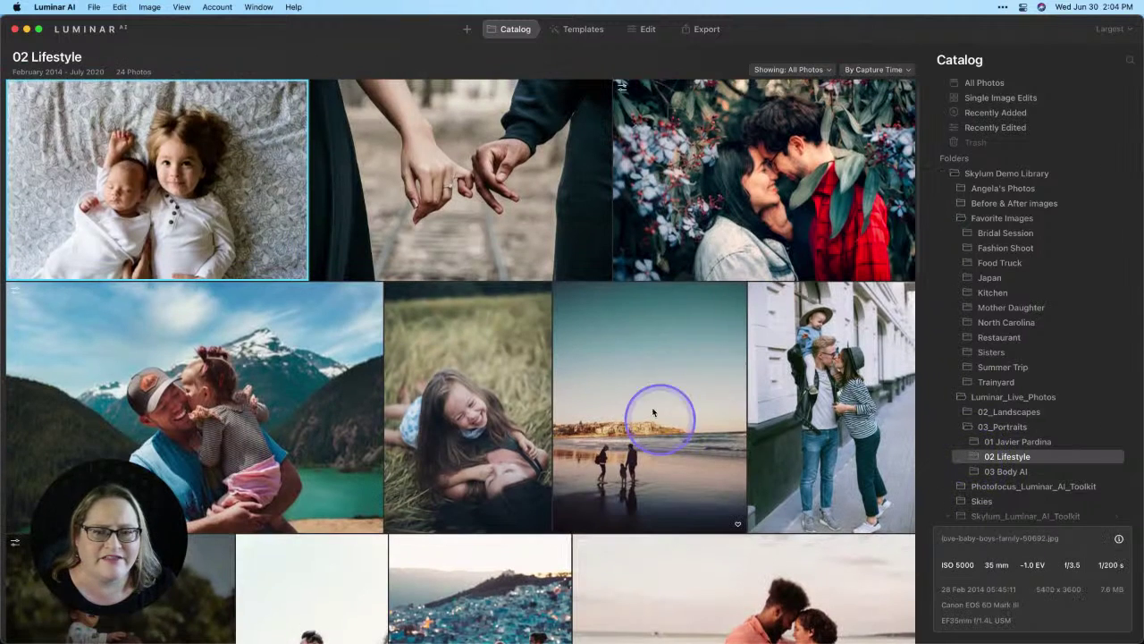
Step: Select the exported mother-and-children TIFF, check its info details, and open it in single-image view
{"action": "scroll", "coordinate": [641, 394], "scroll_direction": "down", "scroll_amount": 5}
{"action": "scroll", "coordinate": [640, 393], "scroll_direction": "down", "scroll_amount": 5}
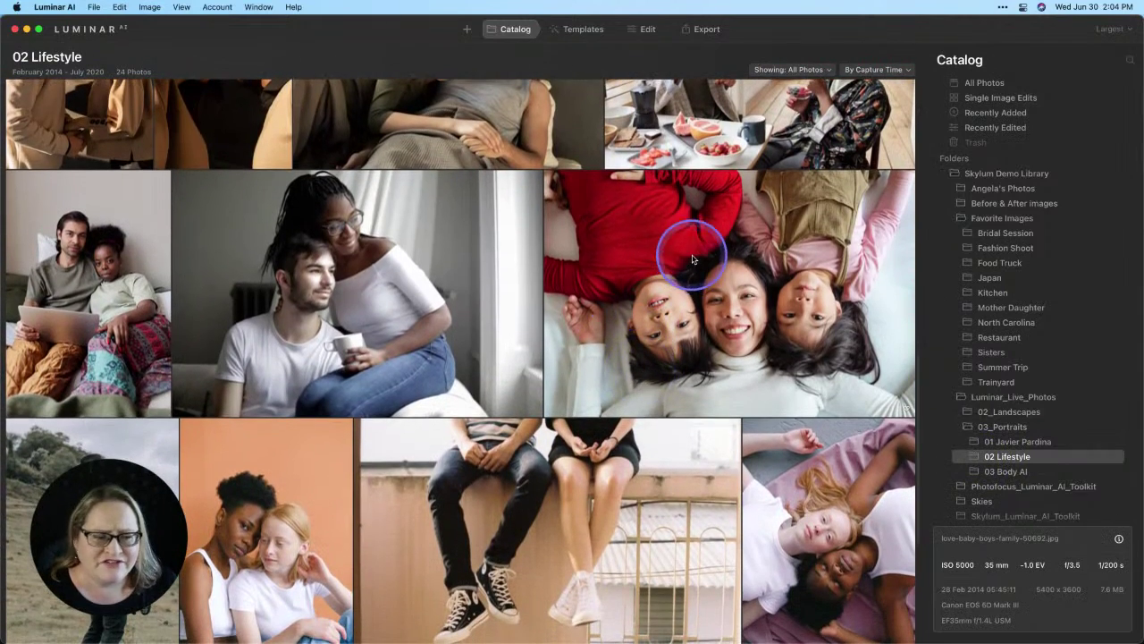
{"action": "left_click", "coordinate": [685, 245]}
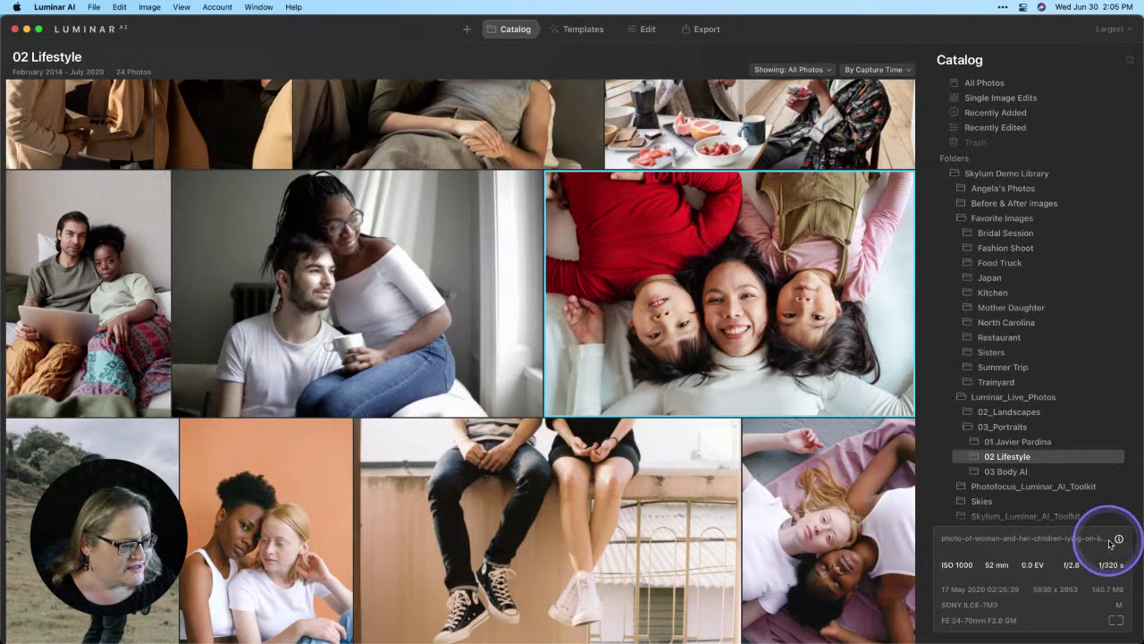
{"action": "left_click", "coordinate": [1117, 540]}
{"action": "left_click", "coordinate": [1117, 617]}
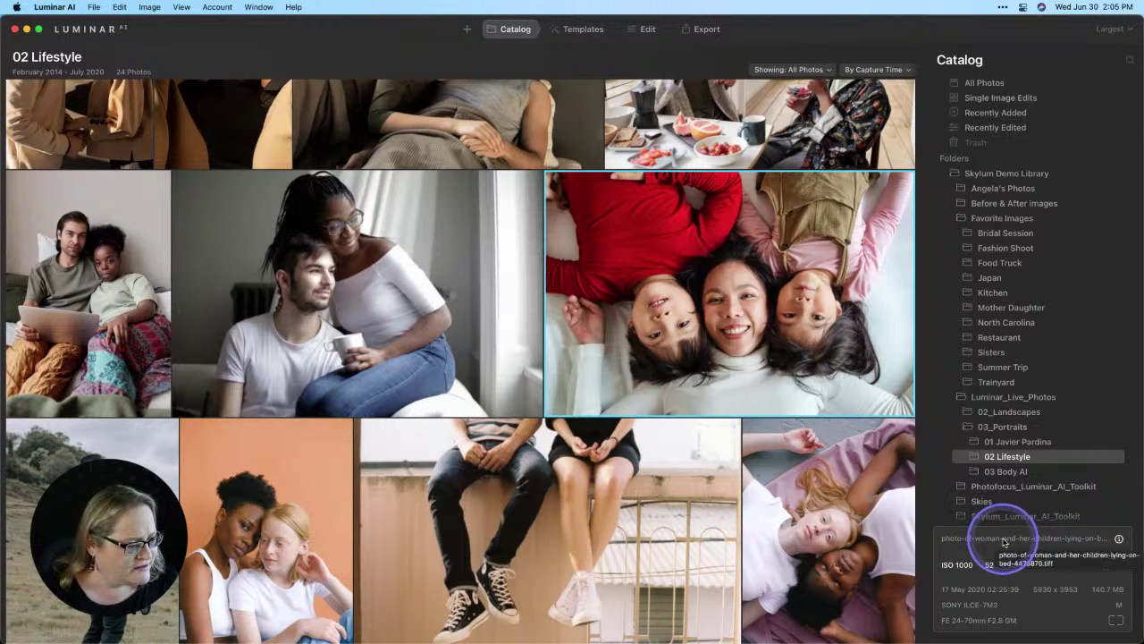
{"action": "double_click", "coordinate": [740, 291]}
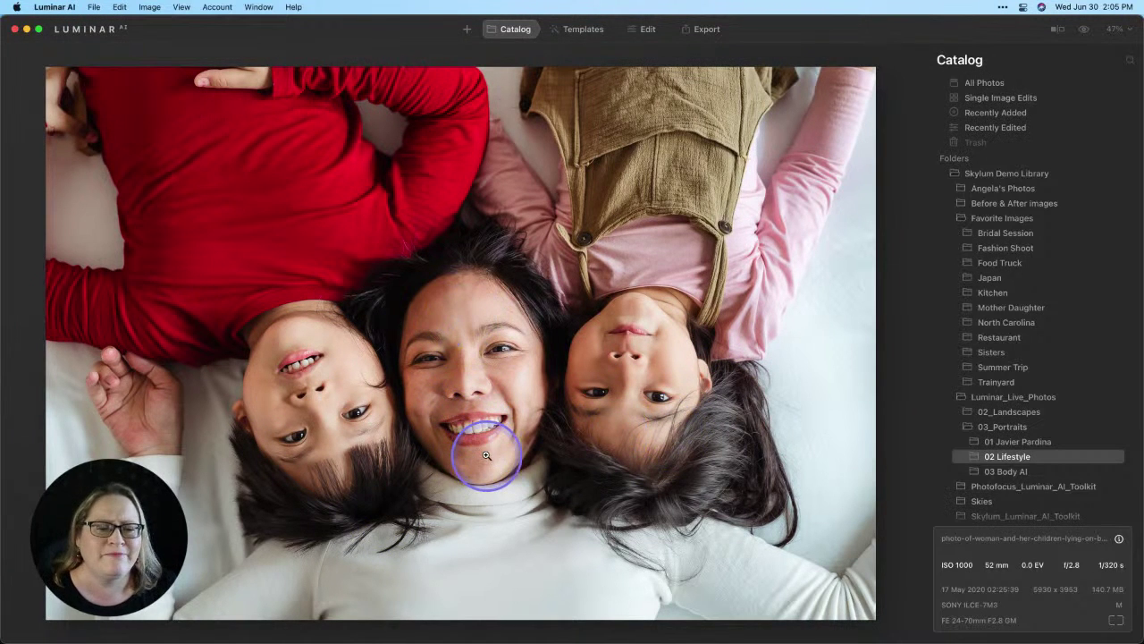
Step: In the Edit module's Face tool, raise Dark Circles Removal to 70 and toggle the tool to compare
{"action": "left_click", "coordinate": [659, 36]}
{"action": "scroll", "coordinate": [1012, 343], "scroll_direction": "down", "scroll_amount": 2}
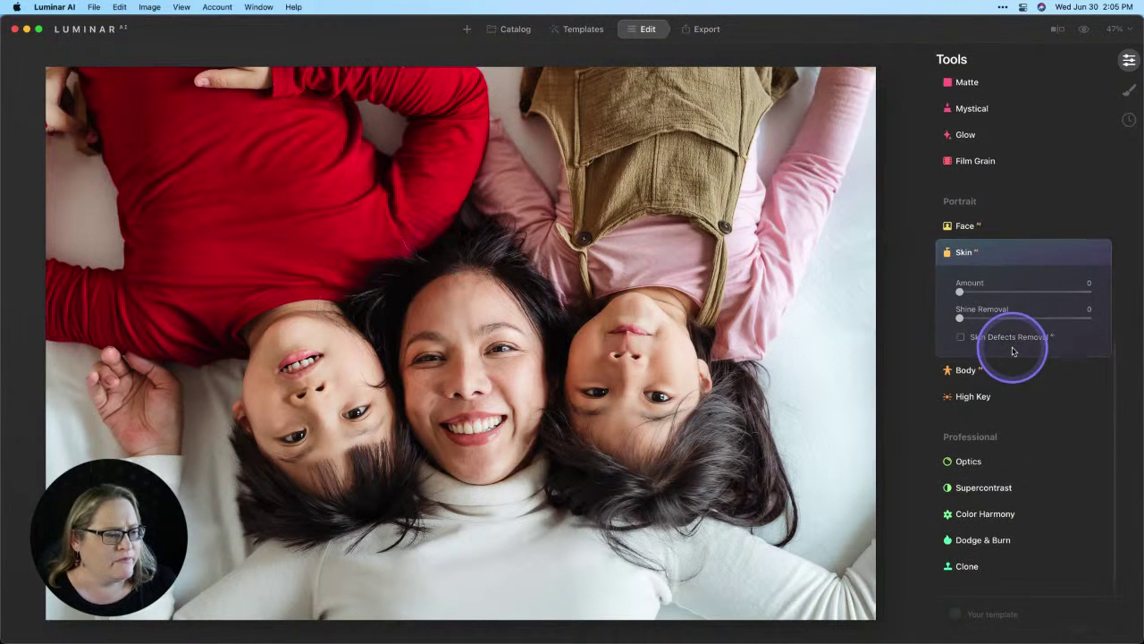
{"action": "left_click", "coordinate": [966, 228]}
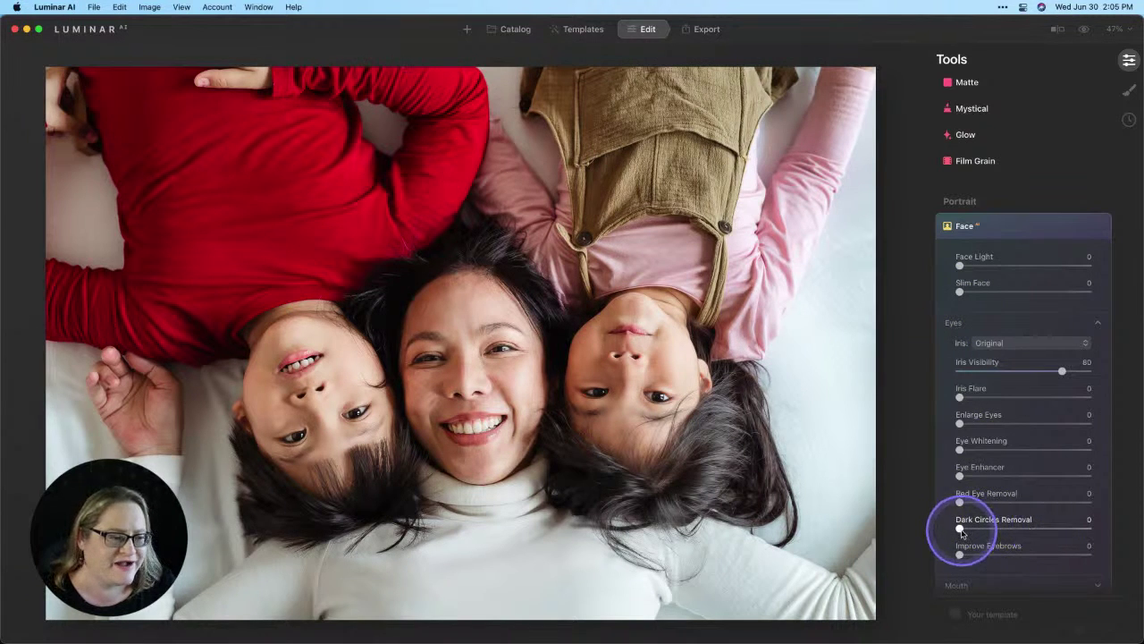
{"action": "left_click_drag", "start_coordinate": [960, 529], "coordinate": [1061, 529]}
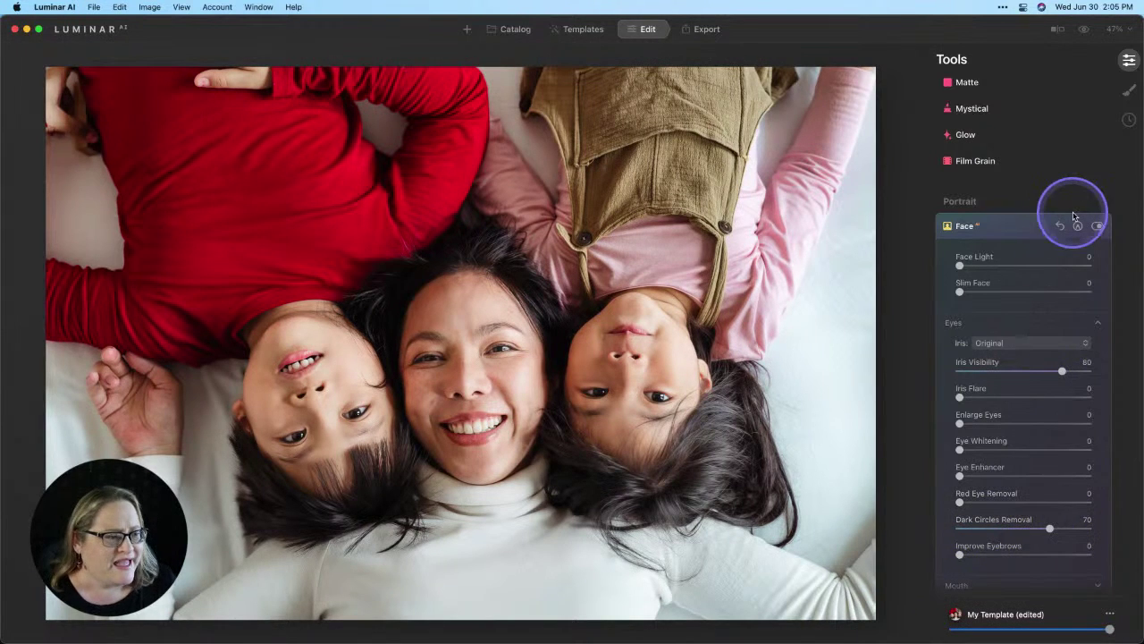
{"action": "left_click", "coordinate": [1097, 227]}
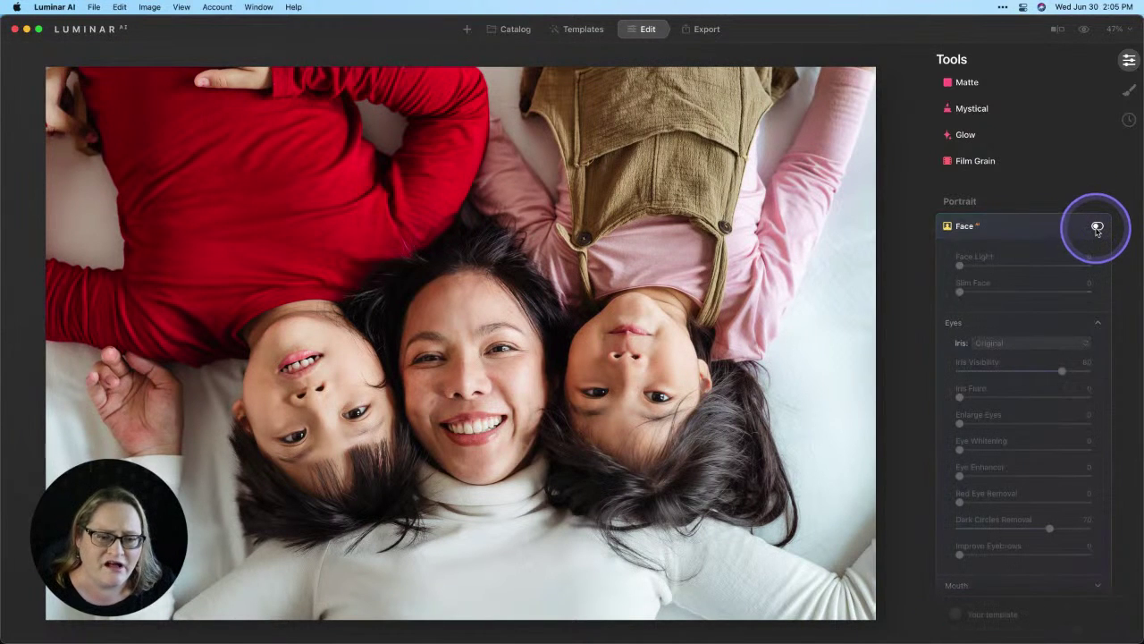
{"action": "left_click", "coordinate": [1097, 228]}
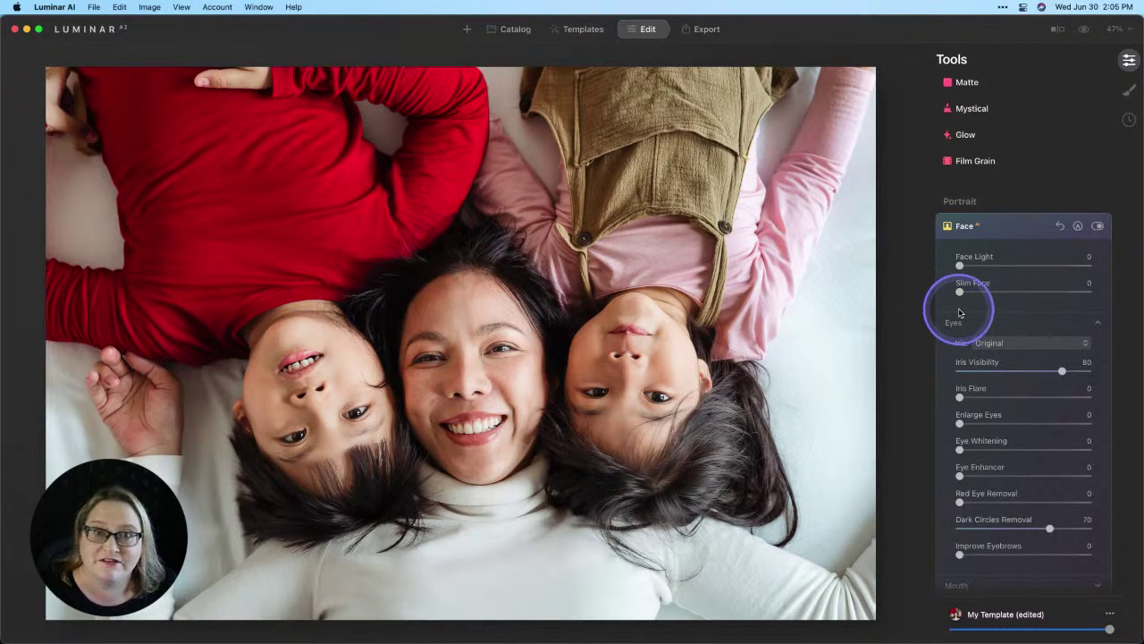
{"action": "scroll", "coordinate": [971, 383], "scroll_direction": "down", "scroll_amount": 5}
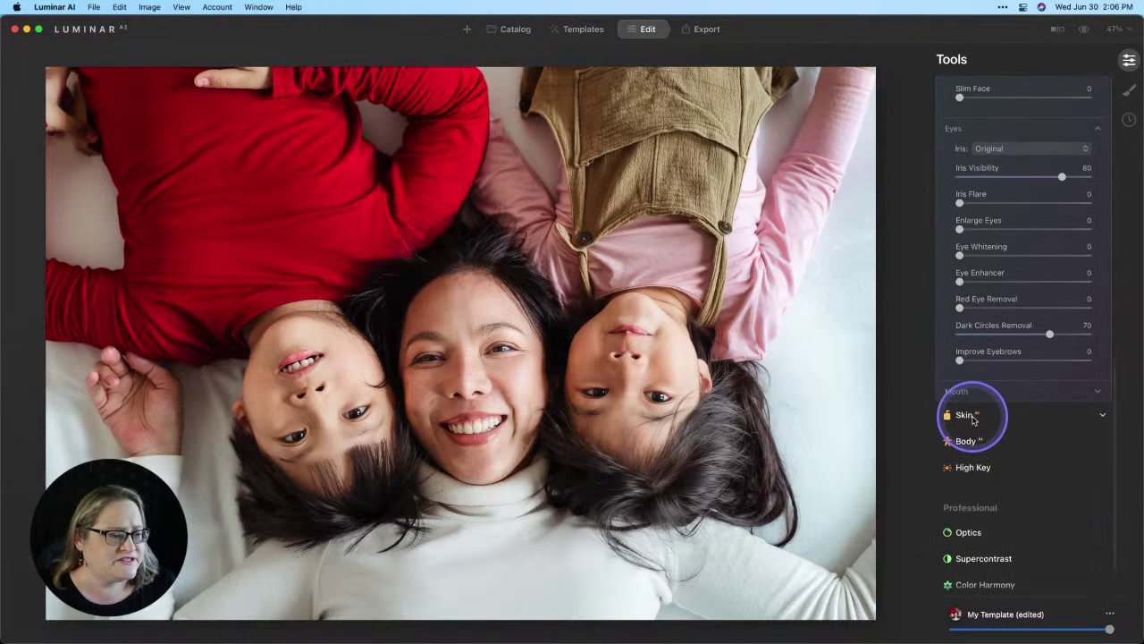
Step: Set Skin Amount to 20 and paint a mask over the mother's face to restrict it
{"action": "left_click", "coordinate": [965, 415]}
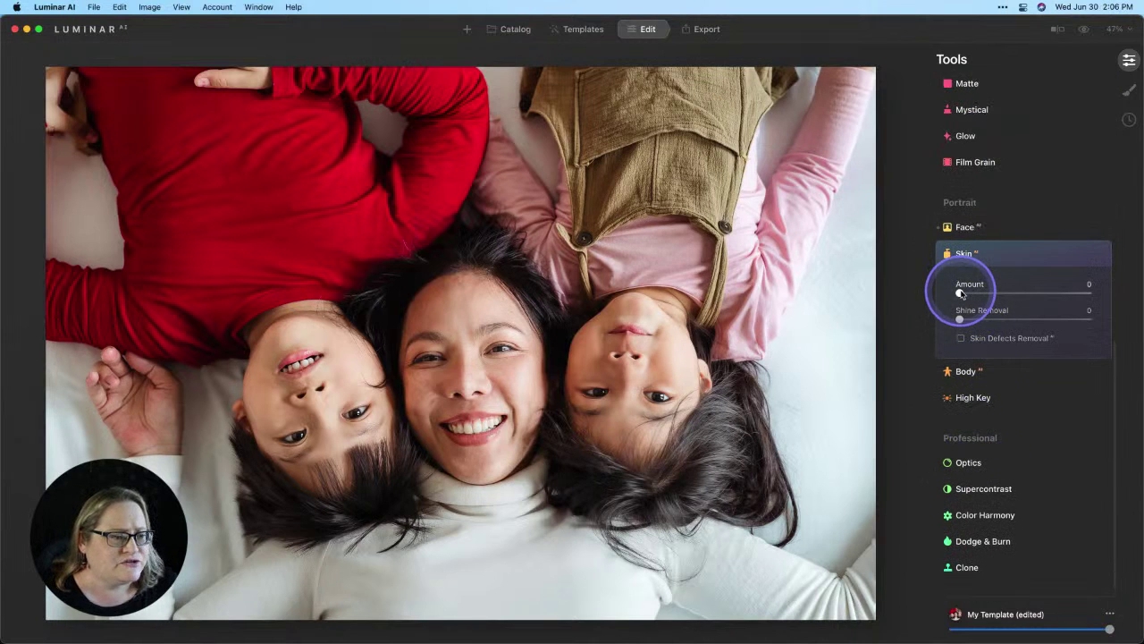
{"action": "left_click_drag", "start_coordinate": [961, 294], "coordinate": [967, 294]}
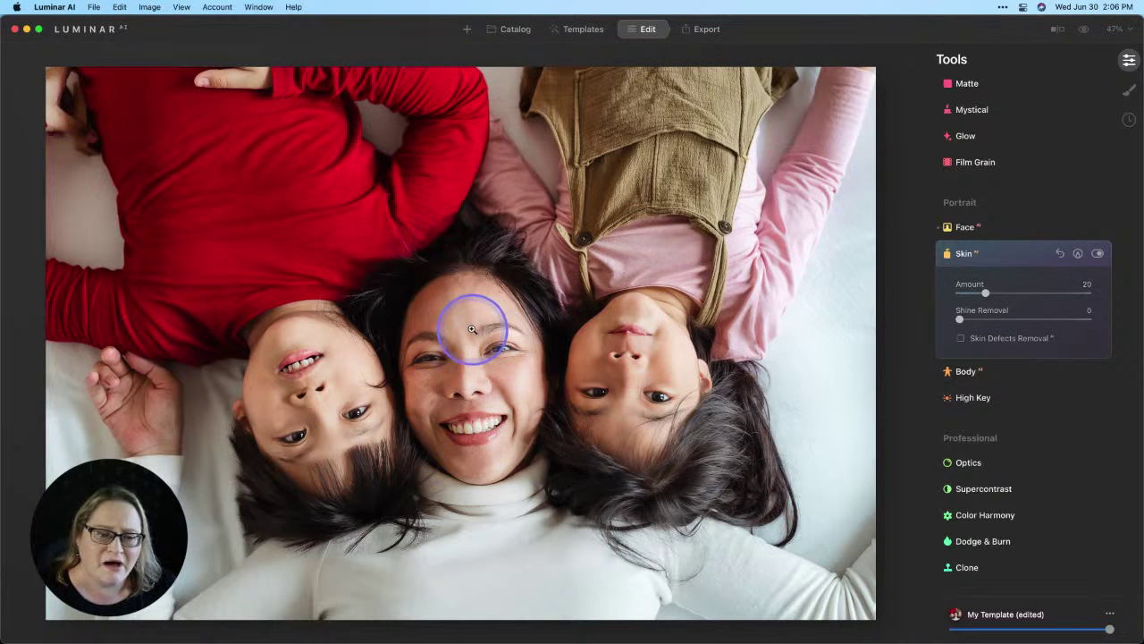
{"action": "left_click", "coordinate": [1077, 253]}
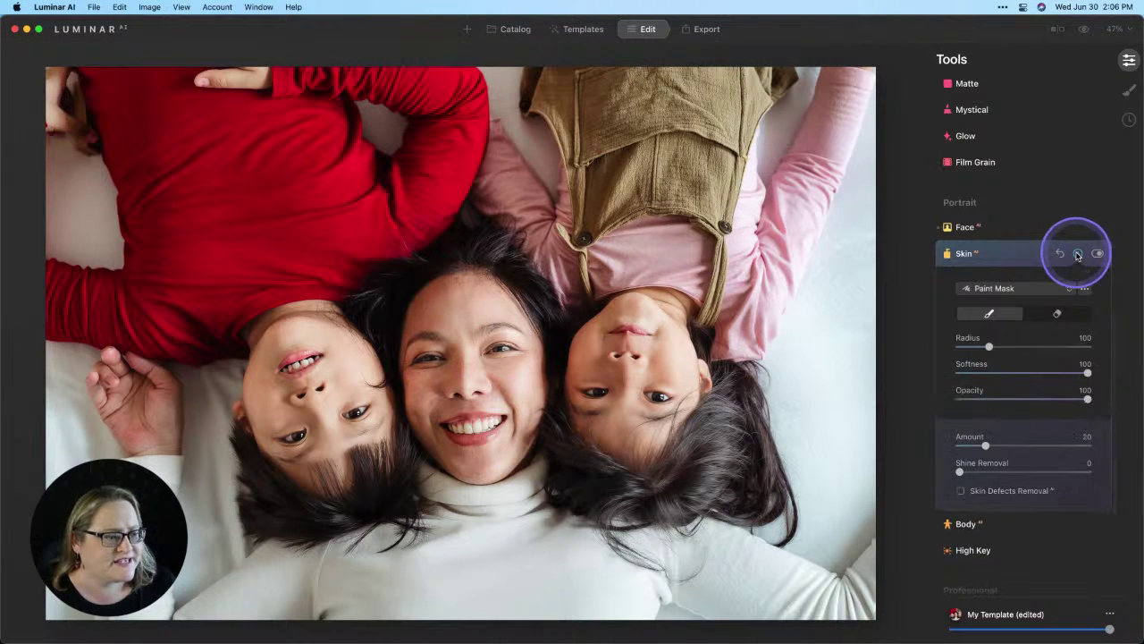
{"action": "left_click", "coordinate": [994, 314]}
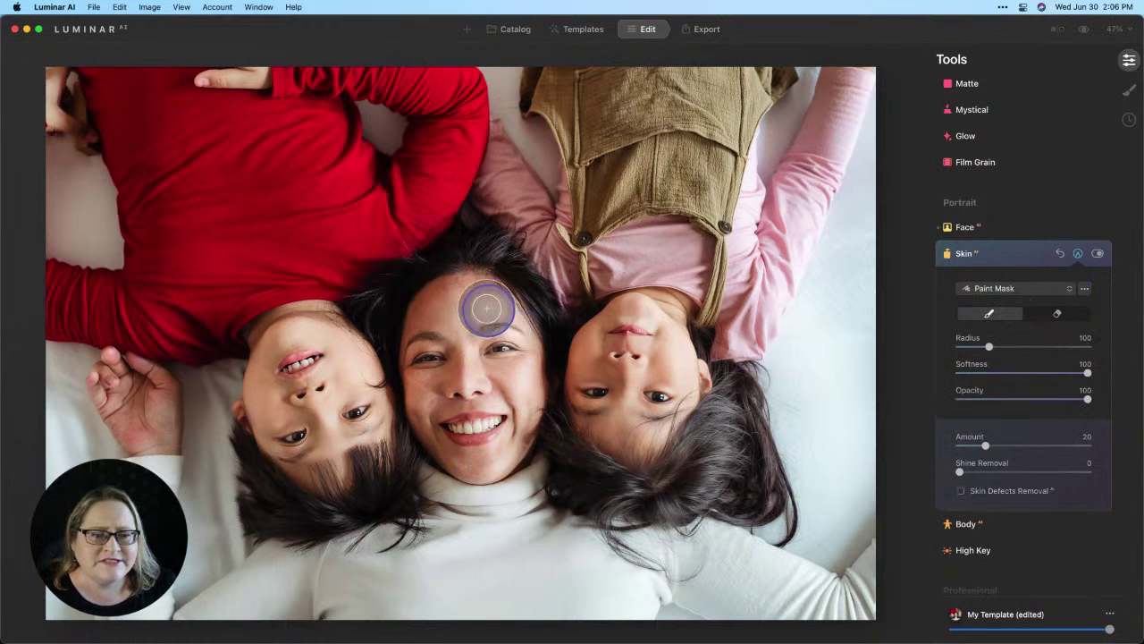
{"action": "mouse_move", "coordinate": [487, 308]}
{"action": "left_mouse_down"}
{"action": "mouse_move", "coordinate": [444, 309]}
{"action": "mouse_move", "coordinate": [426, 337]}
{"action": "mouse_move", "coordinate": [427, 394]}
{"action": "mouse_move", "coordinate": [444, 433]}
{"action": "mouse_move", "coordinate": [482, 456]}
{"action": "mouse_move", "coordinate": [507, 381]}
{"action": "mouse_move", "coordinate": [503, 334]}
{"action": "mouse_move", "coordinate": [508, 384]}
{"action": "mouse_move", "coordinate": [486, 453]}
{"action": "mouse_move", "coordinate": [508, 426]}
{"action": "mouse_move", "coordinate": [511, 405]}
{"action": "mouse_move", "coordinate": [493, 449]}
{"action": "mouse_move", "coordinate": [472, 456]}
{"action": "mouse_move", "coordinate": [501, 383]}
{"action": "mouse_move", "coordinate": [493, 333]}
{"action": "mouse_move", "coordinate": [472, 308]}
{"action": "mouse_move", "coordinate": [438, 309]}
{"action": "mouse_move", "coordinate": [458, 296]}
{"action": "mouse_move", "coordinate": [474, 303]}
{"action": "mouse_move", "coordinate": [517, 351]}
{"action": "left_mouse_up"}
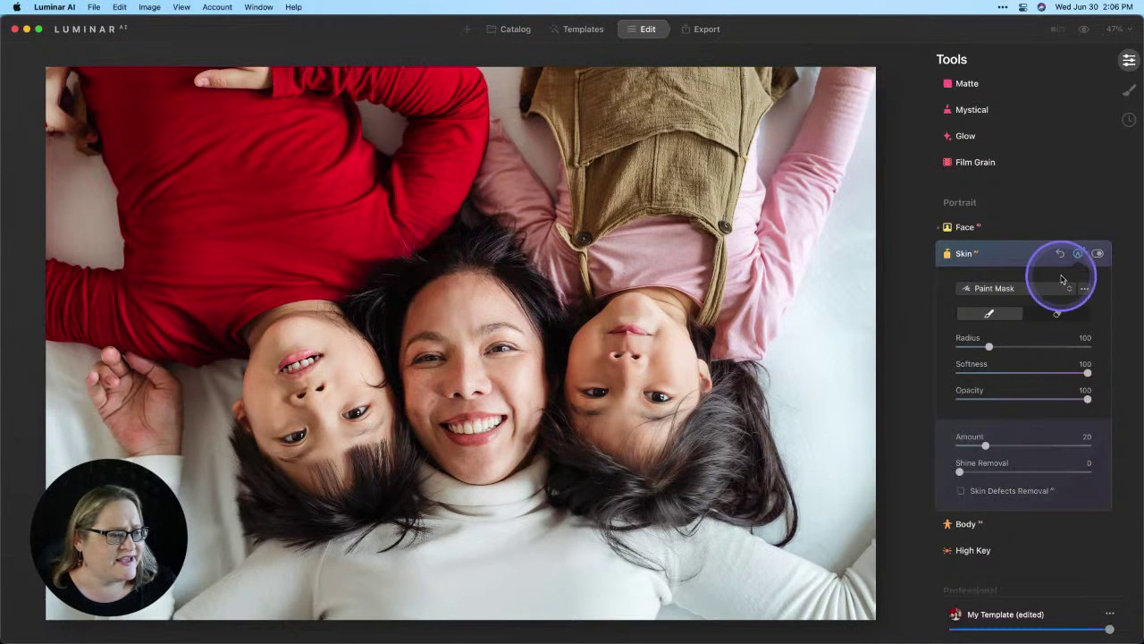
{"action": "left_click", "coordinate": [1098, 254]}
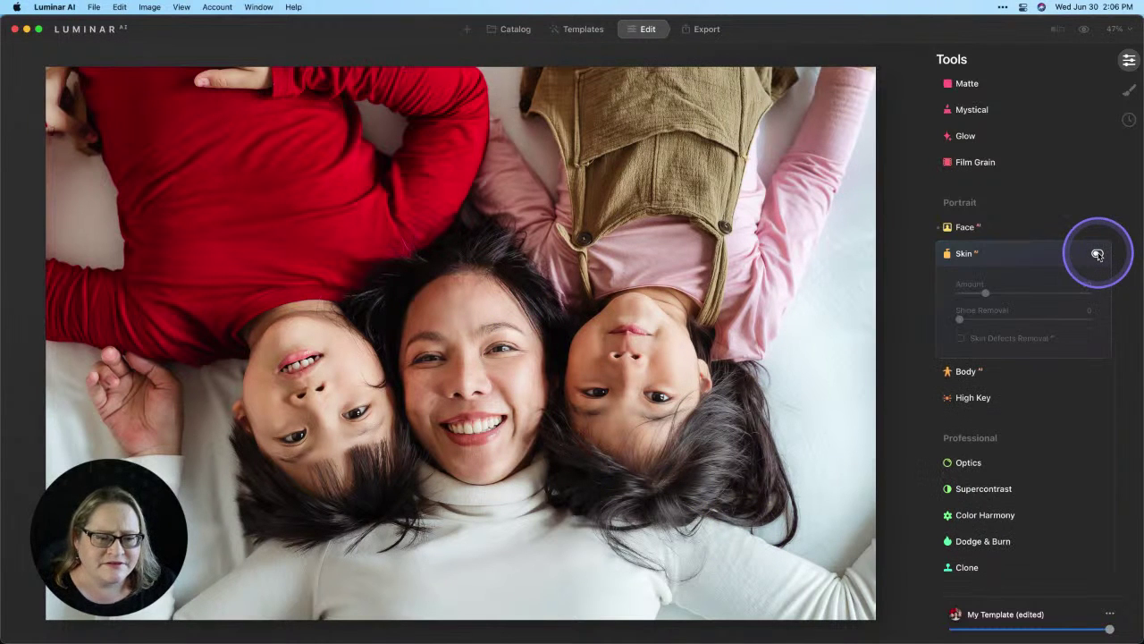
{"action": "left_click", "coordinate": [1098, 255]}
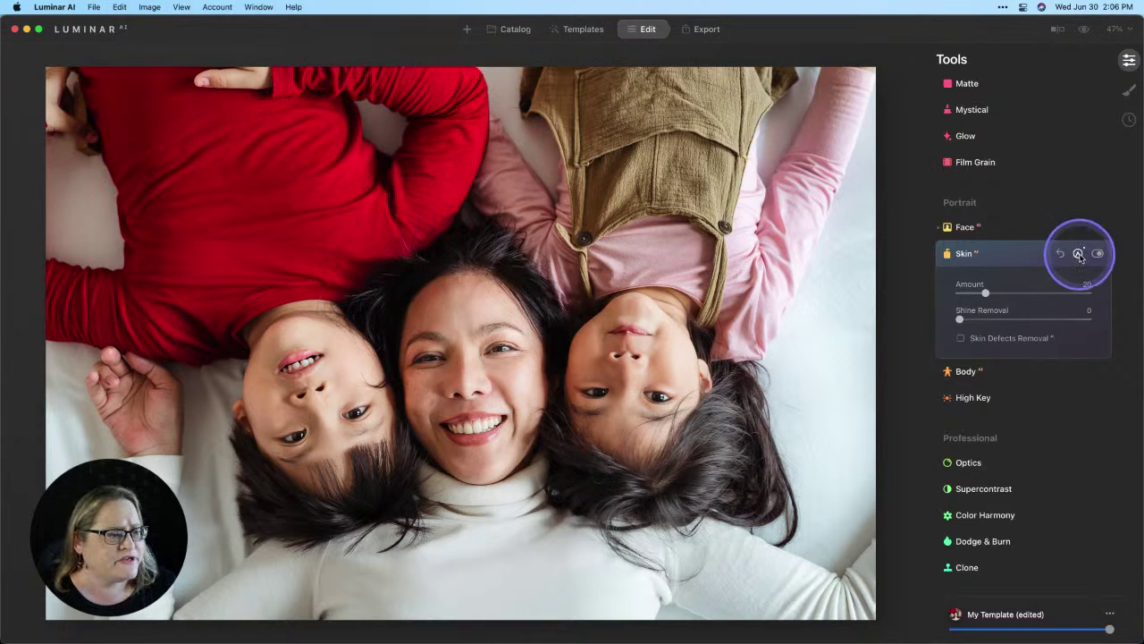
Step: Copy the Skin tool's paint mask
{"action": "left_click", "coordinate": [1079, 255]}
{"action": "left_click", "coordinate": [1084, 290]}
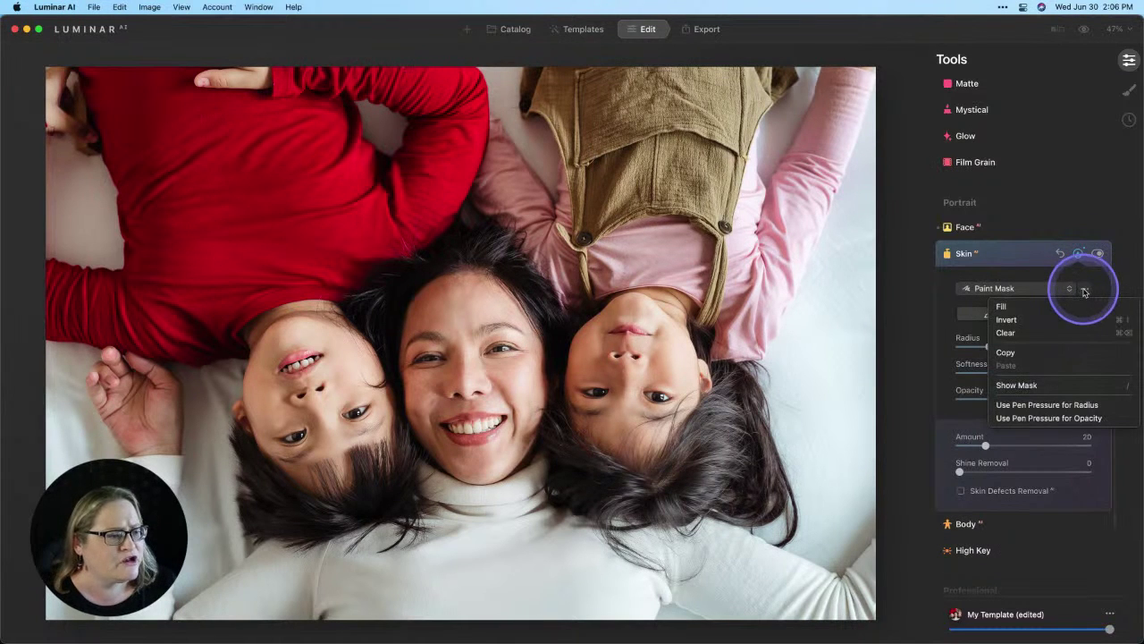
{"action": "left_click", "coordinate": [1056, 351]}
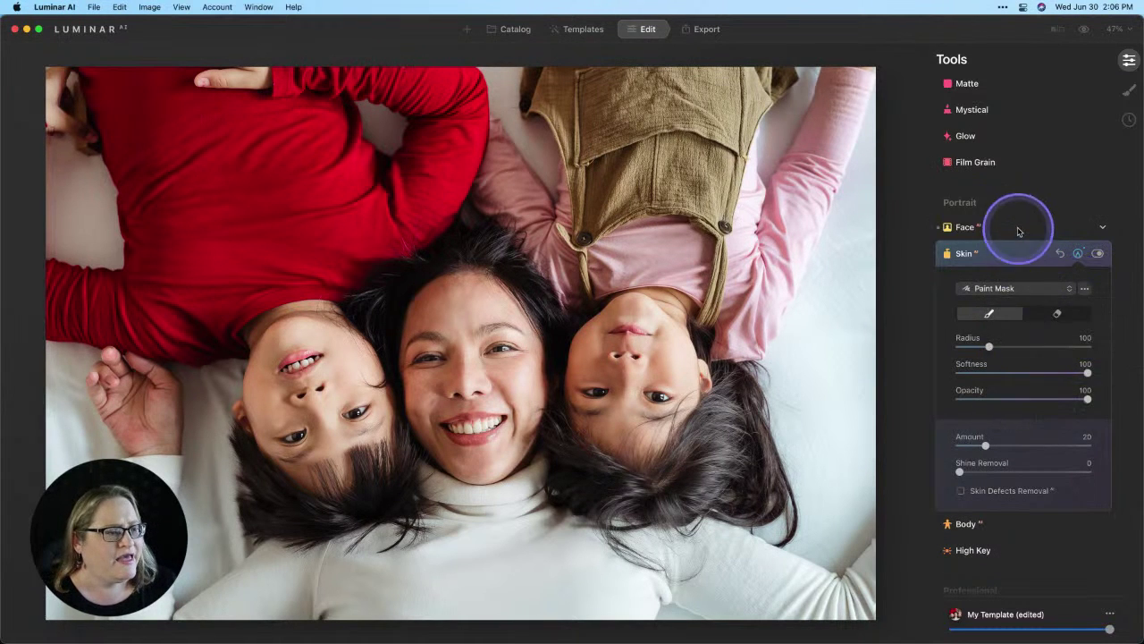
Step: Paste the copied mask into the Face tool and compare the edits with the original
{"action": "left_click", "coordinate": [1017, 232]}
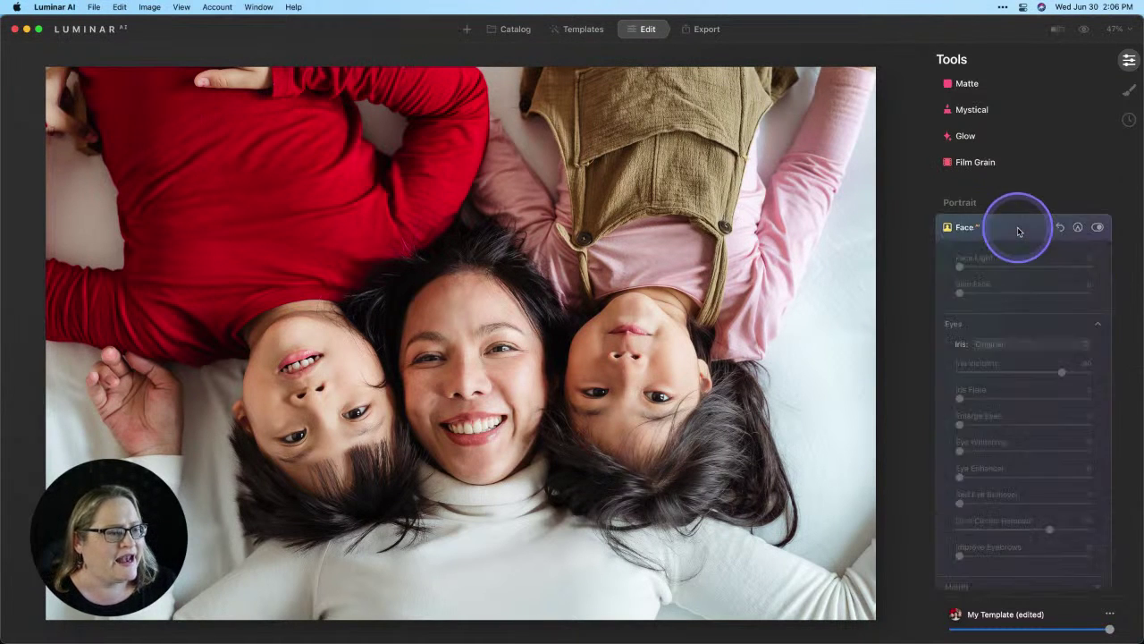
{"action": "left_click", "coordinate": [1078, 225]}
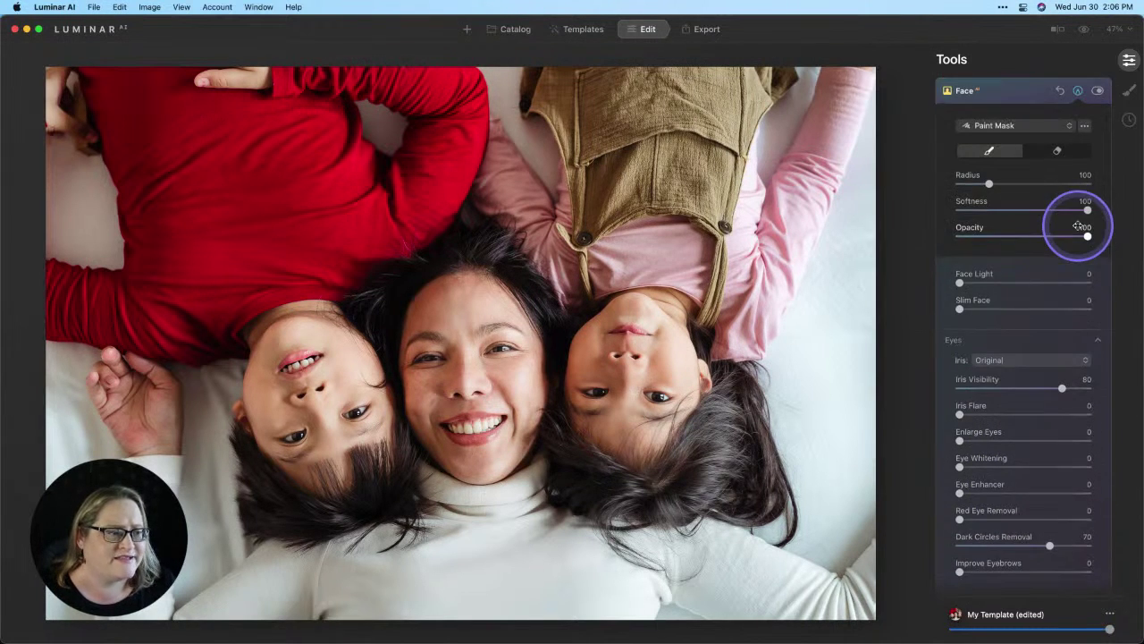
{"action": "left_click", "coordinate": [1086, 126]}
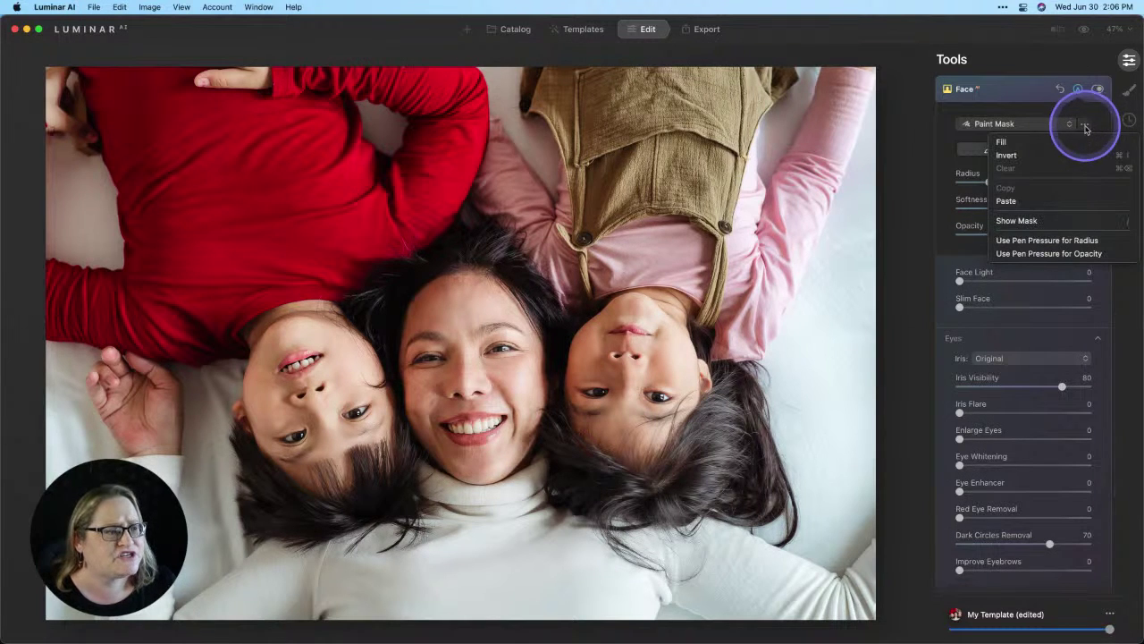
{"action": "left_click", "coordinate": [1028, 200]}
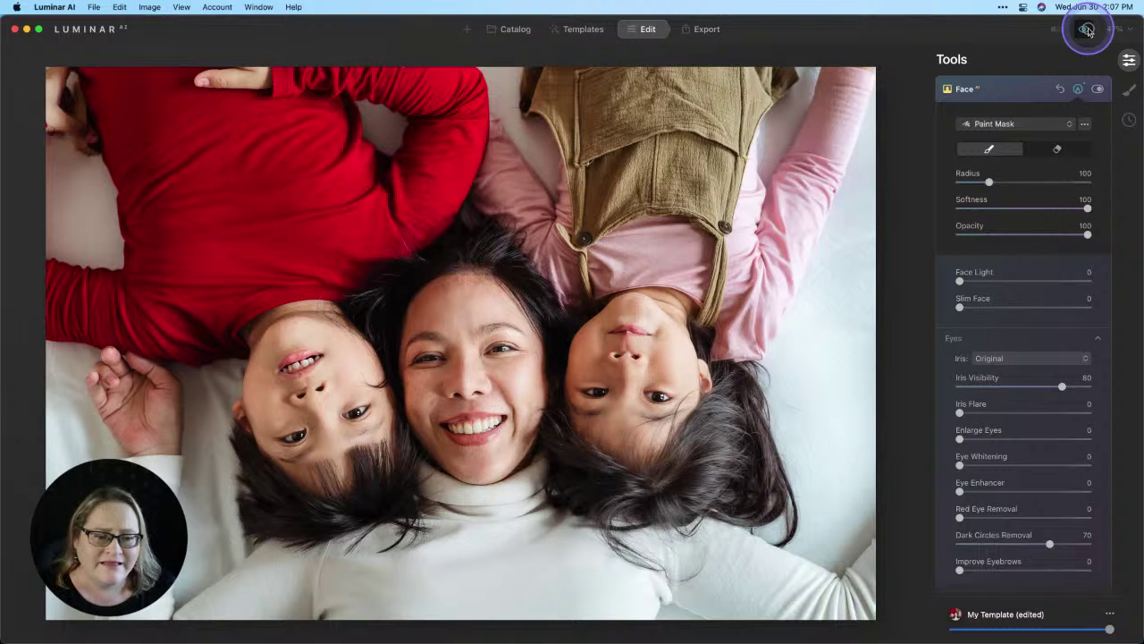
{"action": "left_click", "coordinate": [1087, 31]}
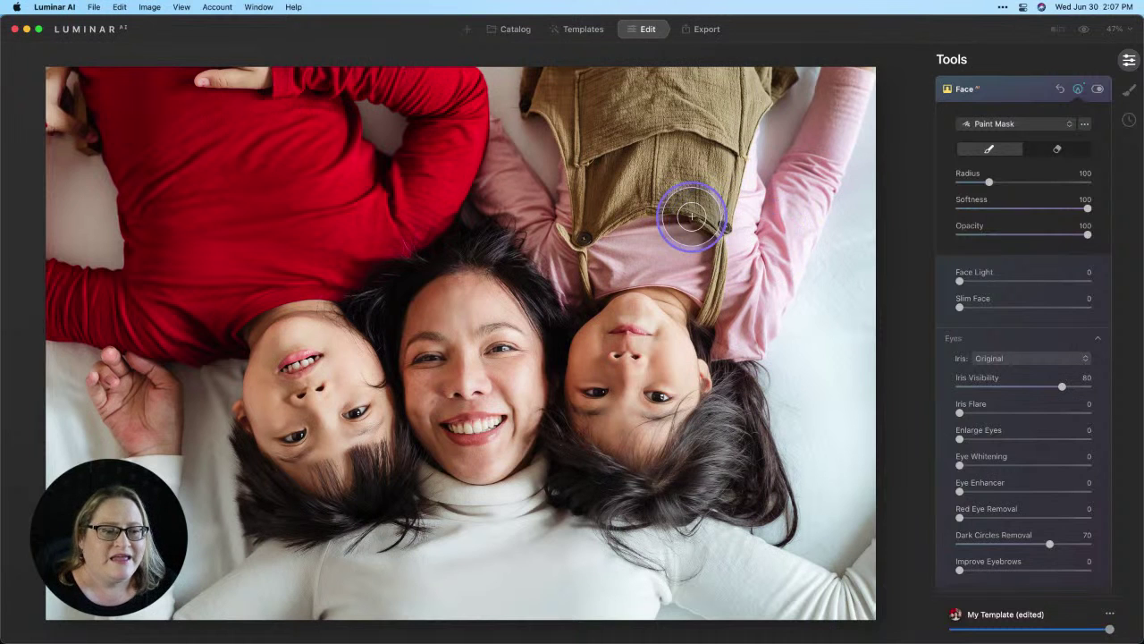
Step: Close the Face tool settings and reveal the portrait's file in Finder
{"action": "right_click", "coordinate": [629, 203]}
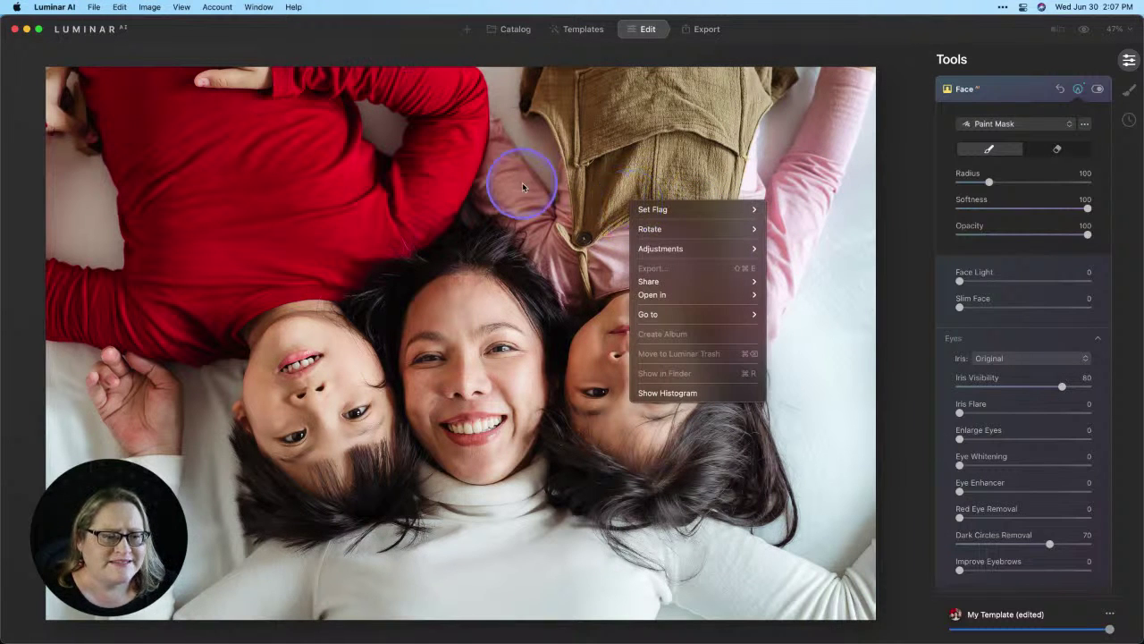
{"action": "key", "text": "Escape"}
{"action": "left_click", "coordinate": [979, 88]}
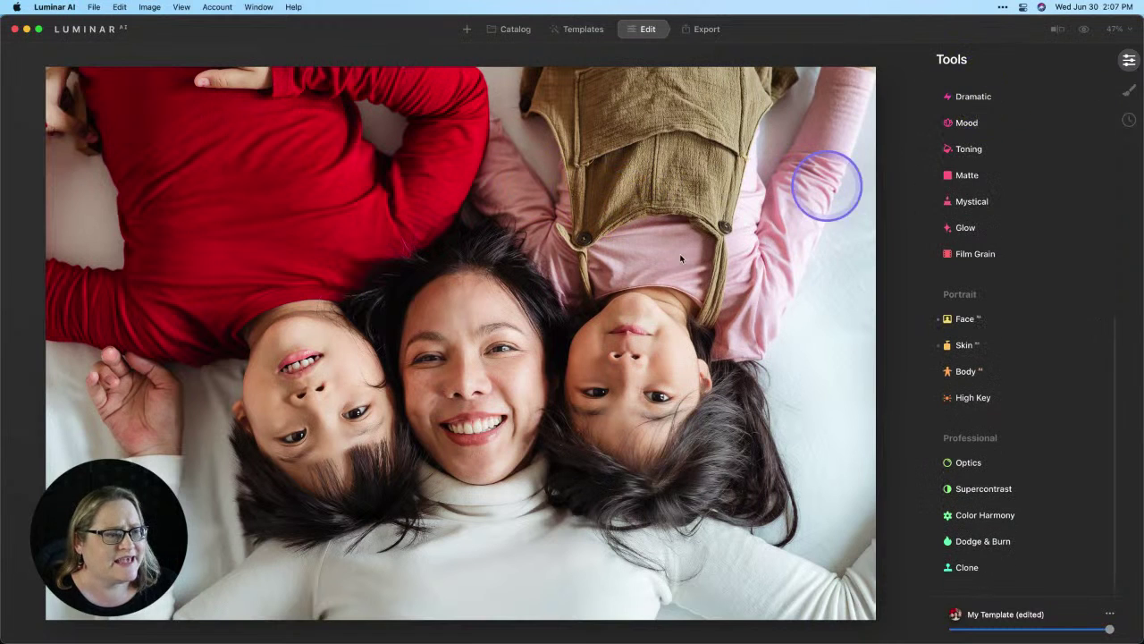
{"action": "right_click", "coordinate": [606, 274]}
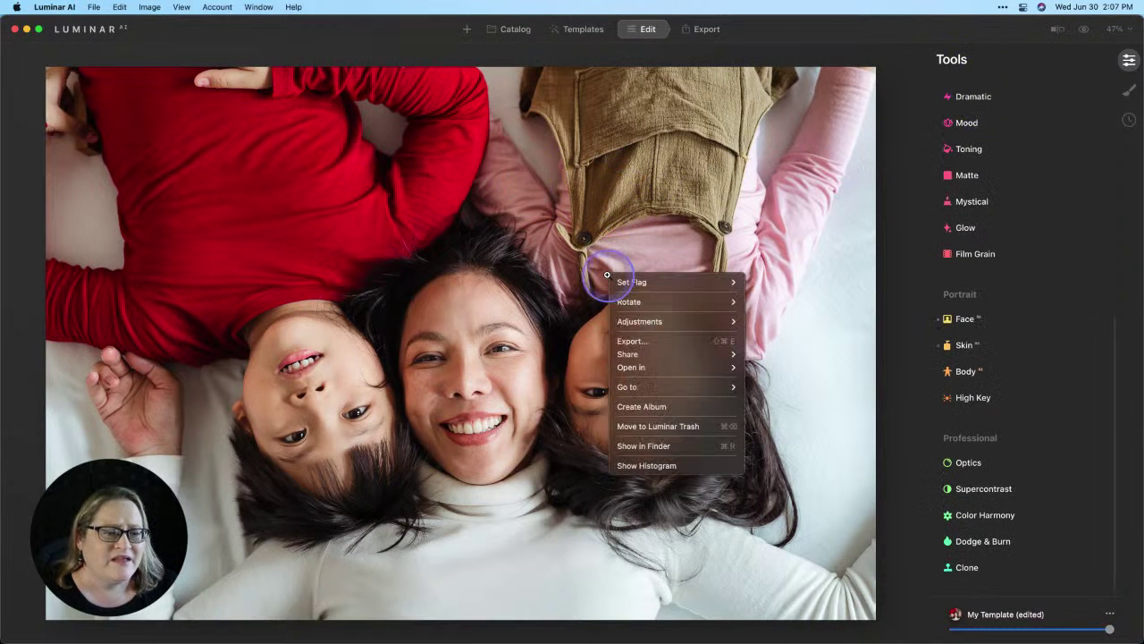
{"action": "left_click", "coordinate": [666, 446]}
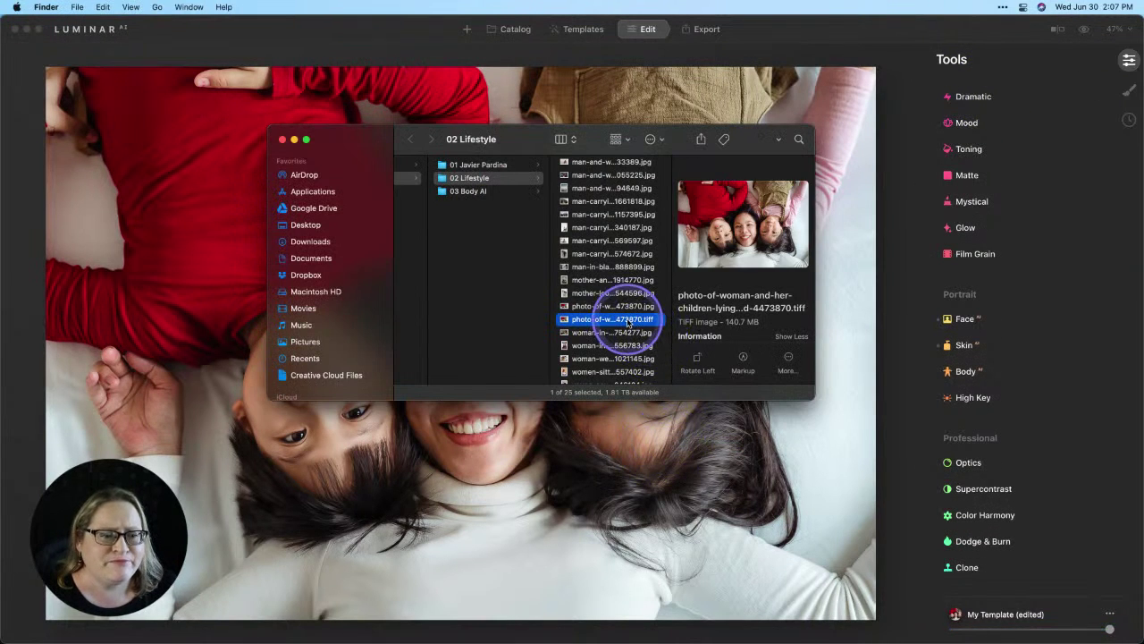
Step: Open photo-of-woman-and-her-children-lying-on-bed-4473870.jpg in Adobe Photoshop 2021
{"action": "left_click", "coordinate": [617, 307]}
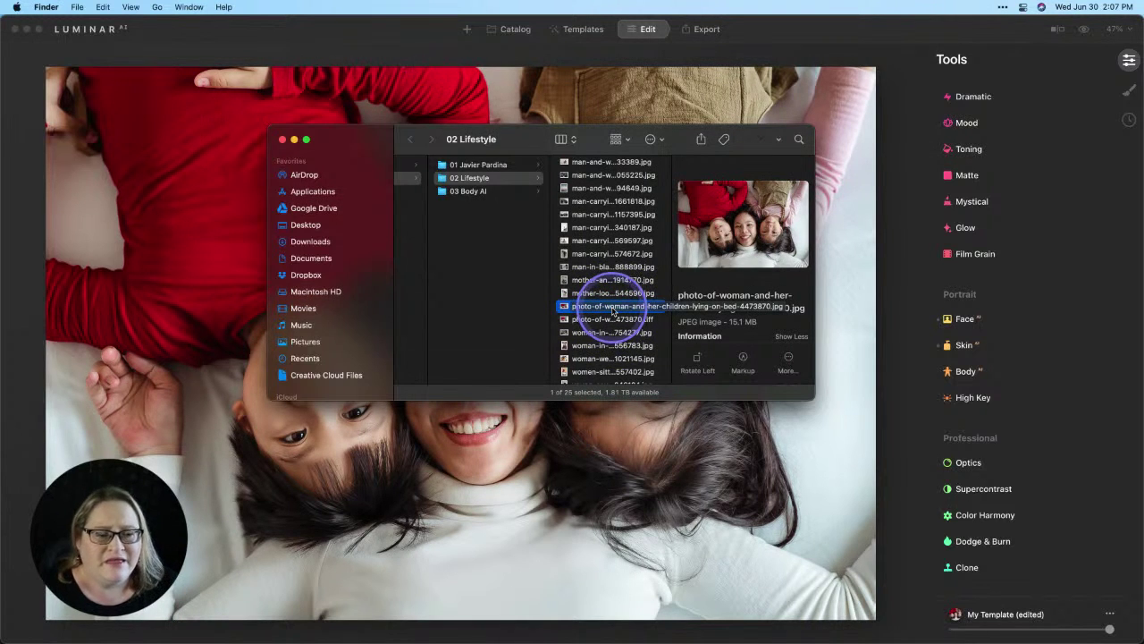
{"action": "right_click", "coordinate": [613, 309]}
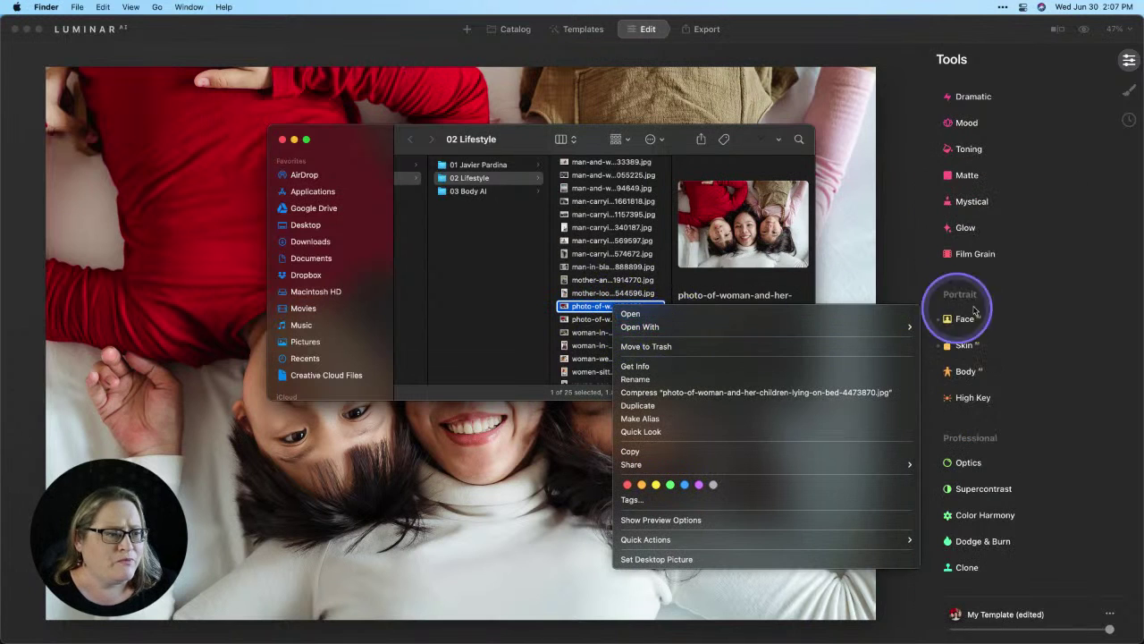
{"action": "mouse_move", "coordinate": [868, 328]}
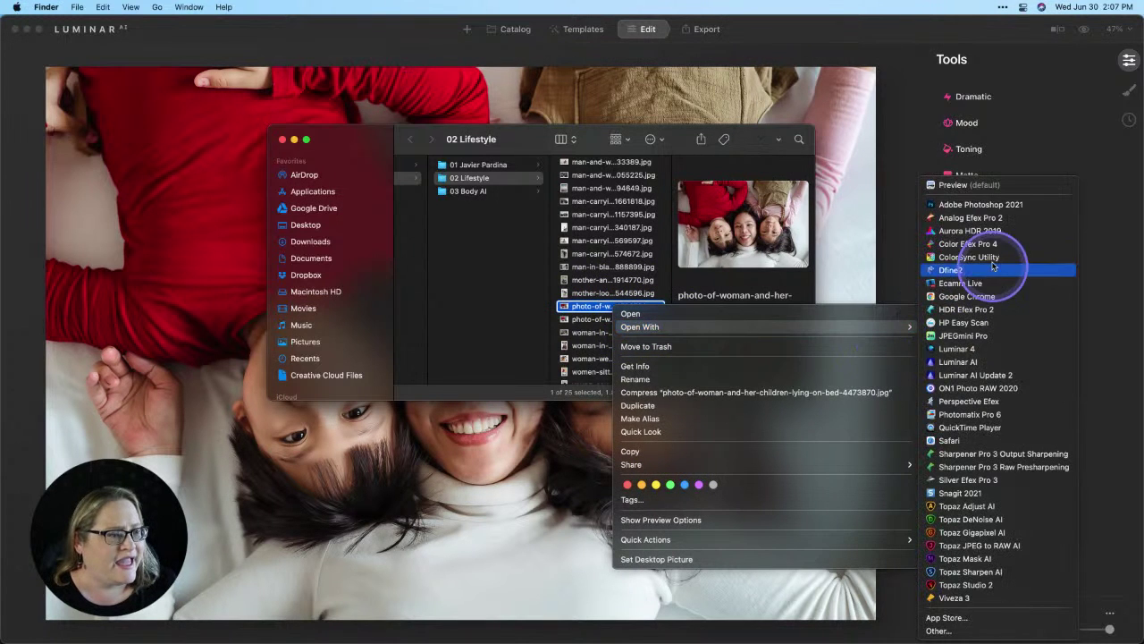
{"action": "left_click", "coordinate": [1001, 205]}
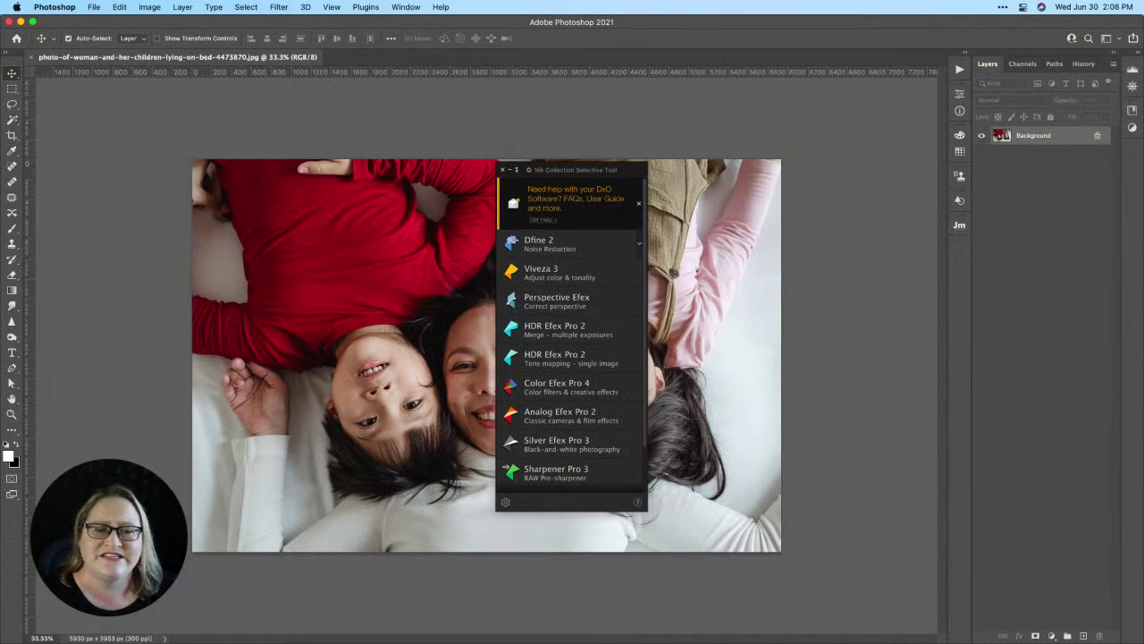
Step: Close the Nik Collection panel, duplicate the photo as Layer 1, and convert it to a smart object
{"action": "left_click", "coordinate": [502, 170]}
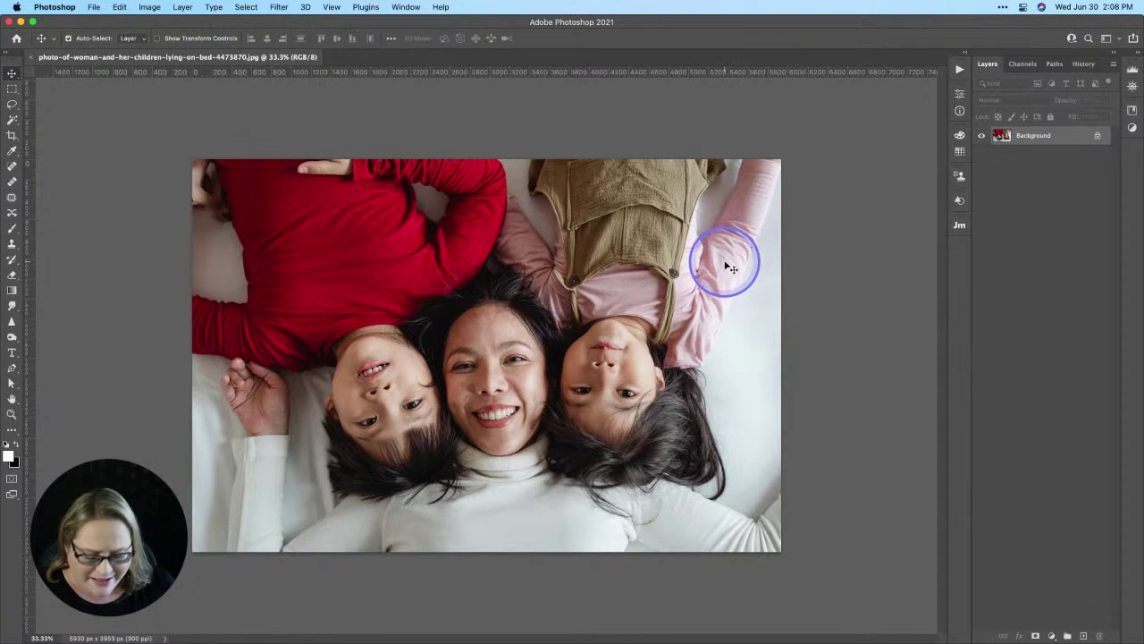
{"action": "key", "text": "super+j"}
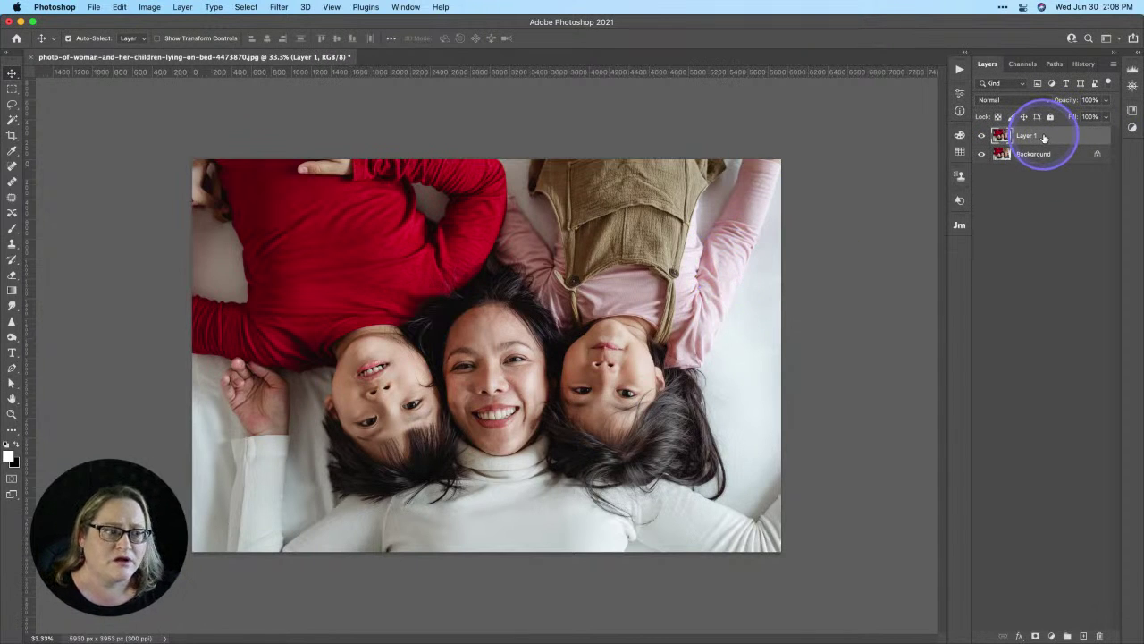
{"action": "right_click", "coordinate": [1043, 137]}
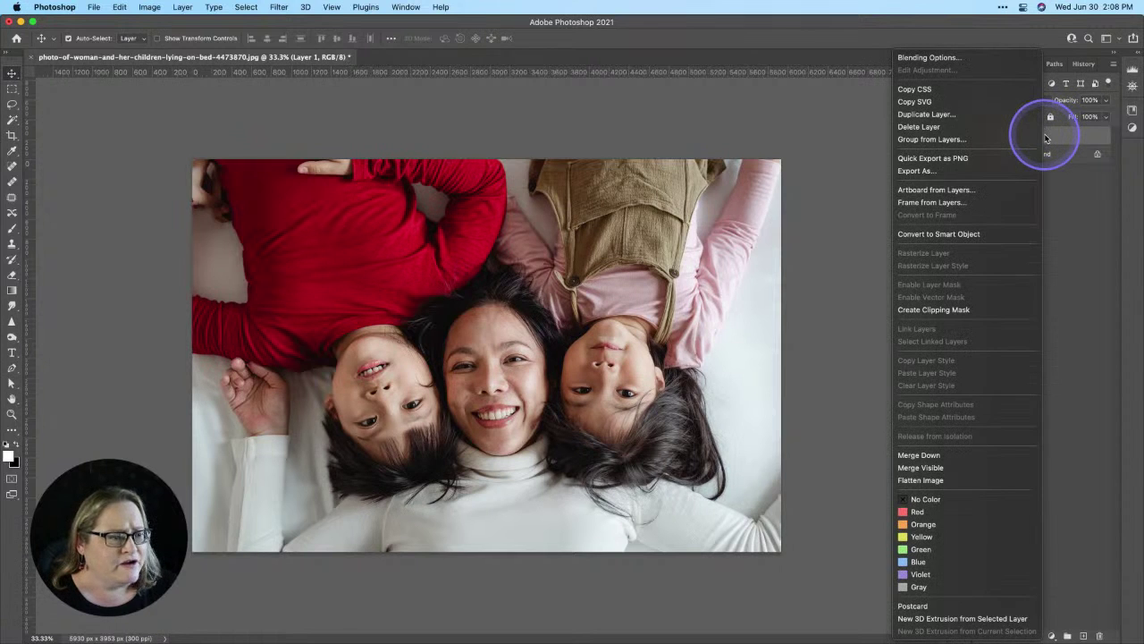
{"action": "left_click", "coordinate": [974, 234]}
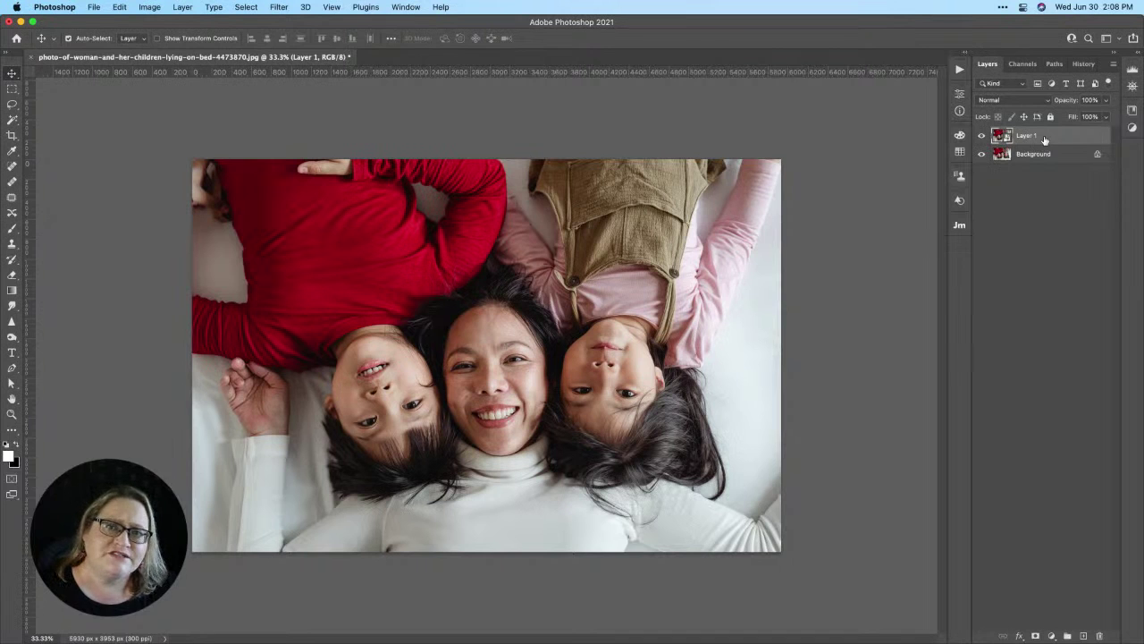
{"action": "left_click", "coordinate": [1037, 143]}
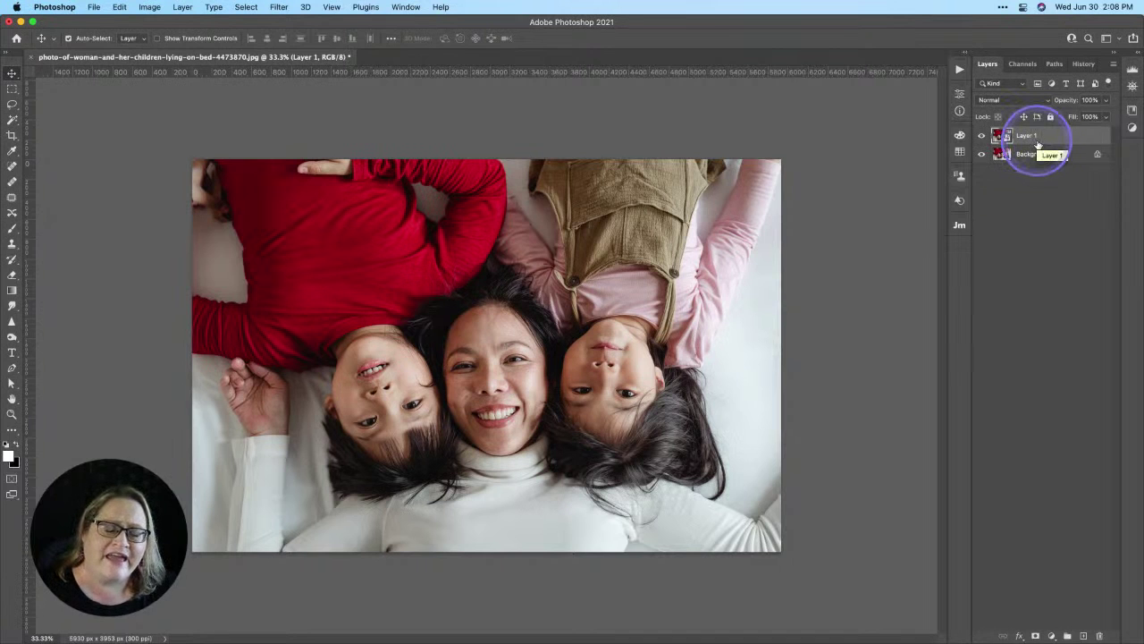
{"action": "left_click", "coordinate": [1042, 142]}
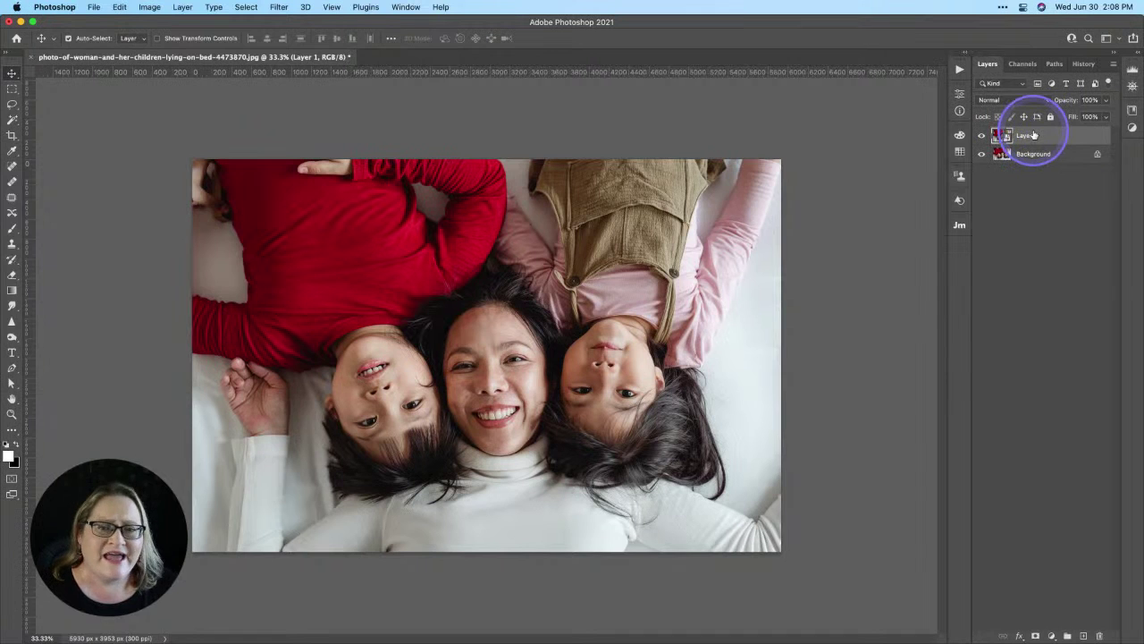
Step: Run Filter > Skylum Software > Luminar AI on Layer 1
{"action": "left_click", "coordinate": [283, 6]}
{"action": "mouse_move", "coordinate": [325, 284]}
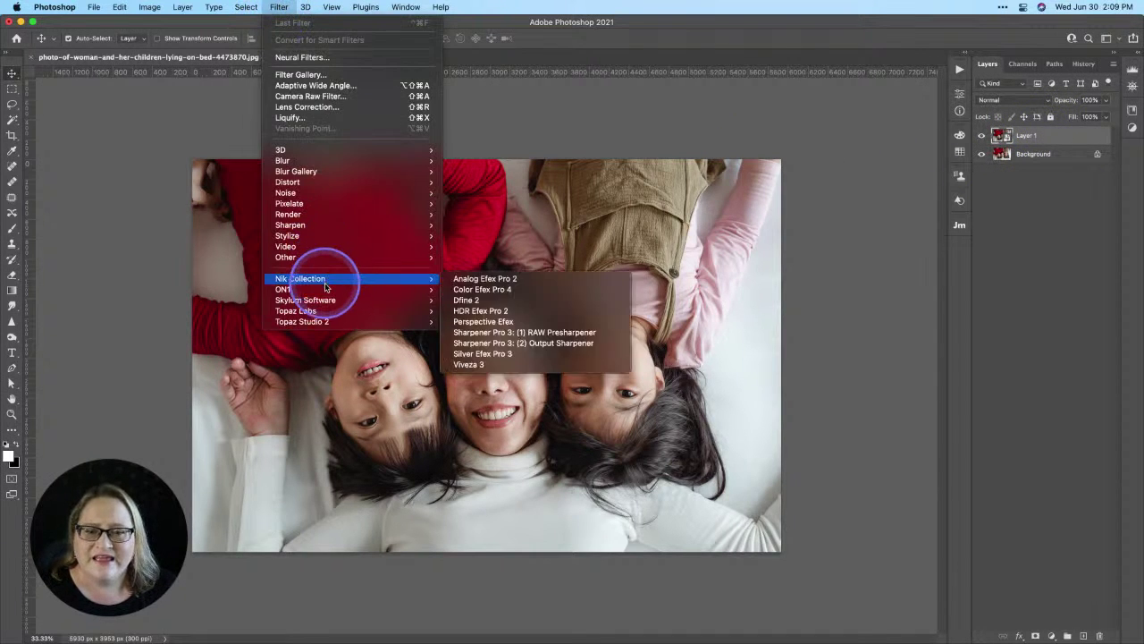
{"action": "mouse_move", "coordinate": [393, 301]}
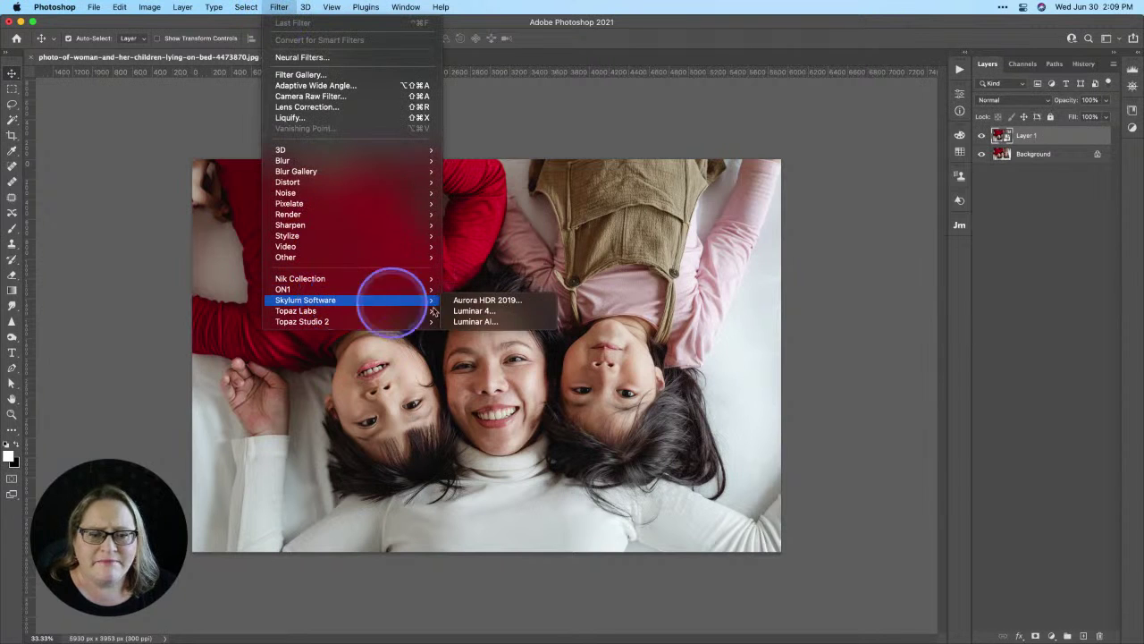
{"action": "left_click", "coordinate": [481, 322]}
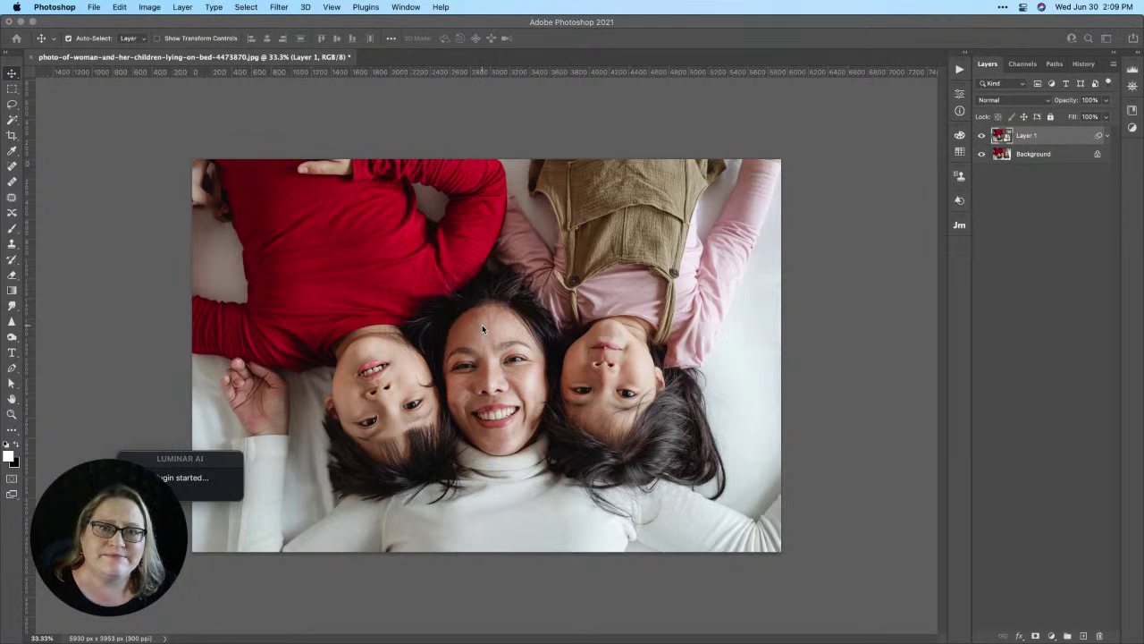
{"action": "left_click", "coordinate": [483, 327]}
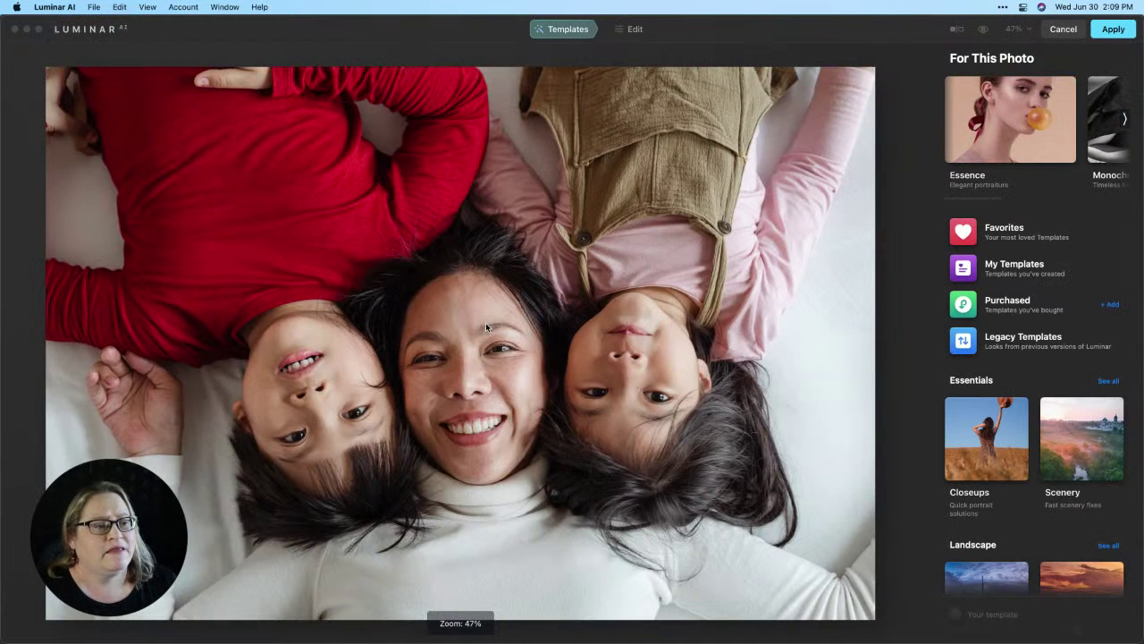
Step: Apply the Closeups > Brush Up template, set Slim Face to 0 and nudge body Shape up
{"action": "left_click", "coordinate": [1016, 425]}
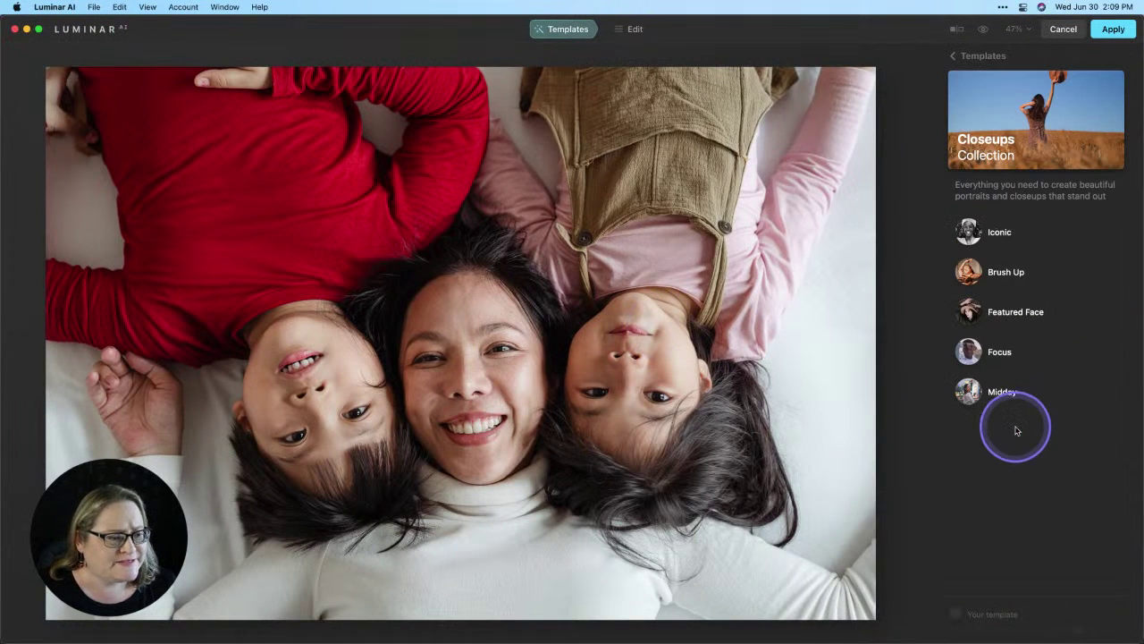
{"action": "left_click", "coordinate": [1010, 274]}
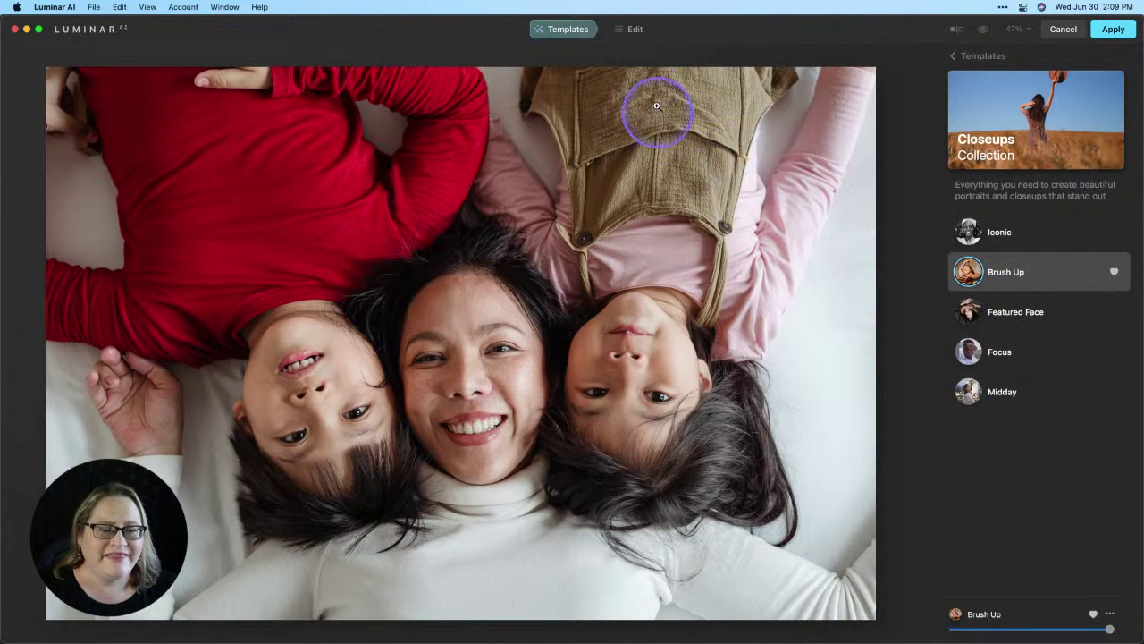
{"action": "left_click", "coordinate": [635, 32]}
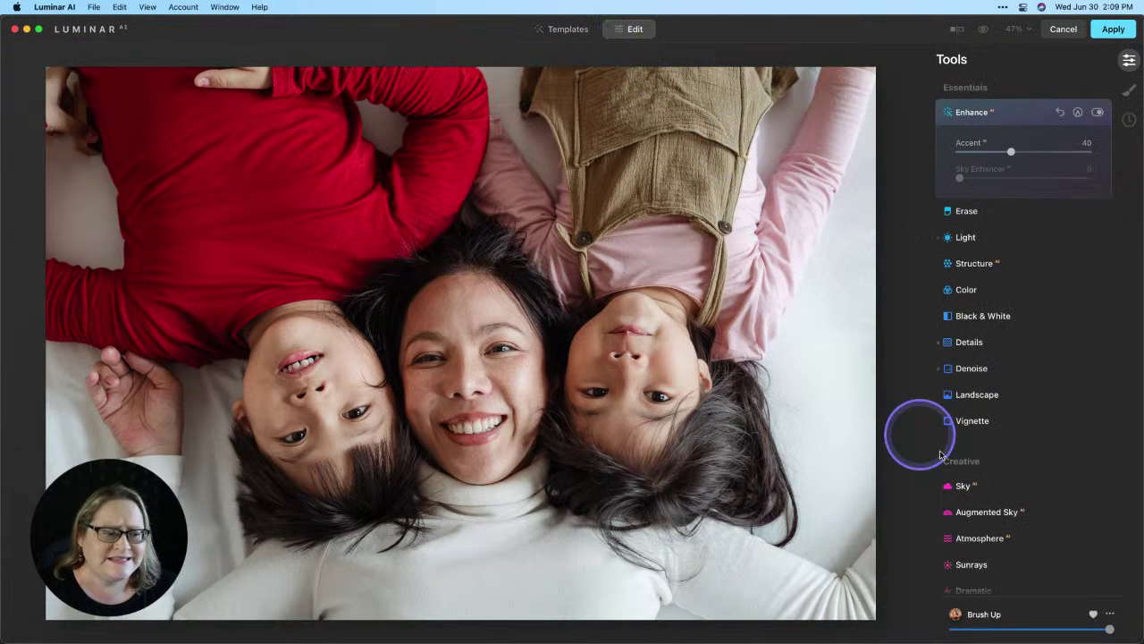
{"action": "scroll", "coordinate": [992, 452], "scroll_direction": "down", "scroll_amount": 2}
{"action": "scroll", "coordinate": [994, 449], "scroll_direction": "down", "scroll_amount": 7}
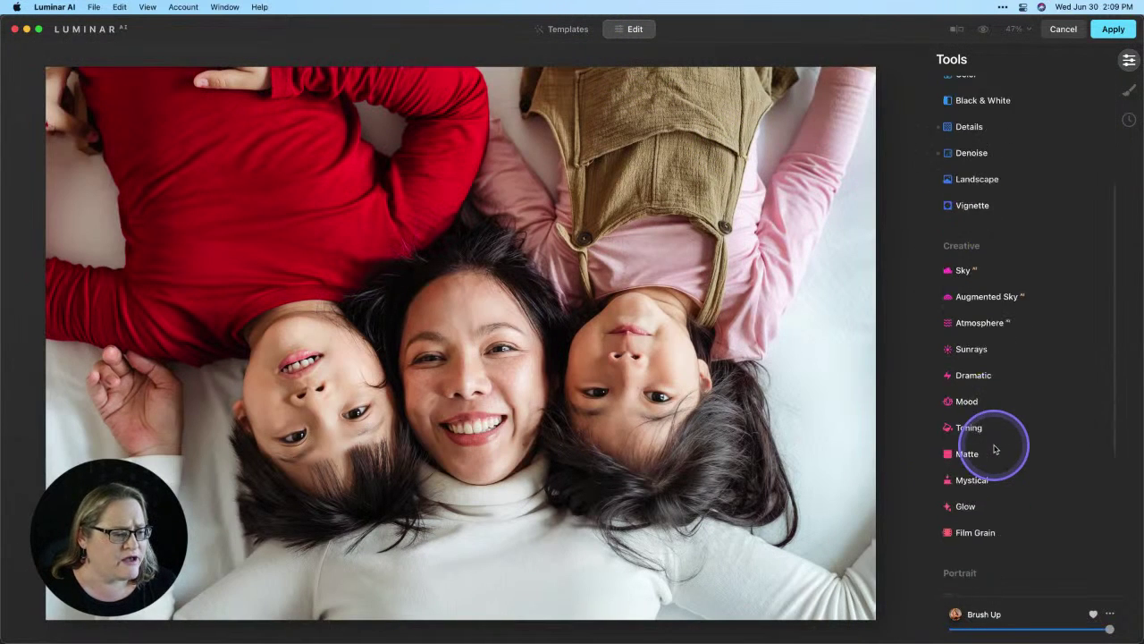
{"action": "left_click", "coordinate": [968, 447]}
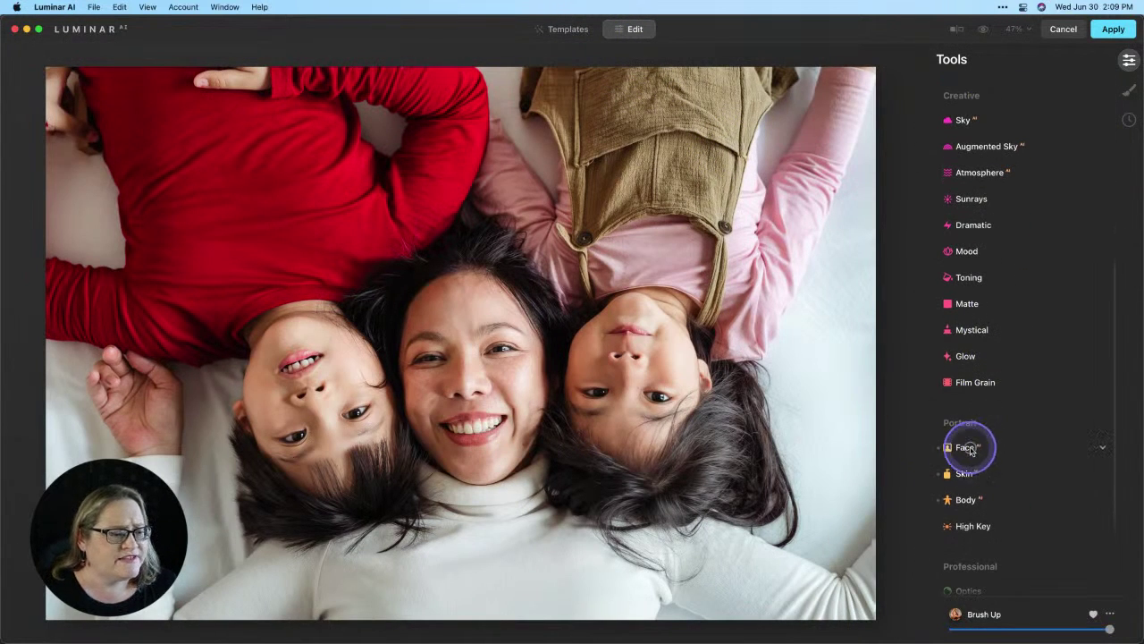
{"action": "left_click_drag", "start_coordinate": [978, 438], "coordinate": [945, 444]}
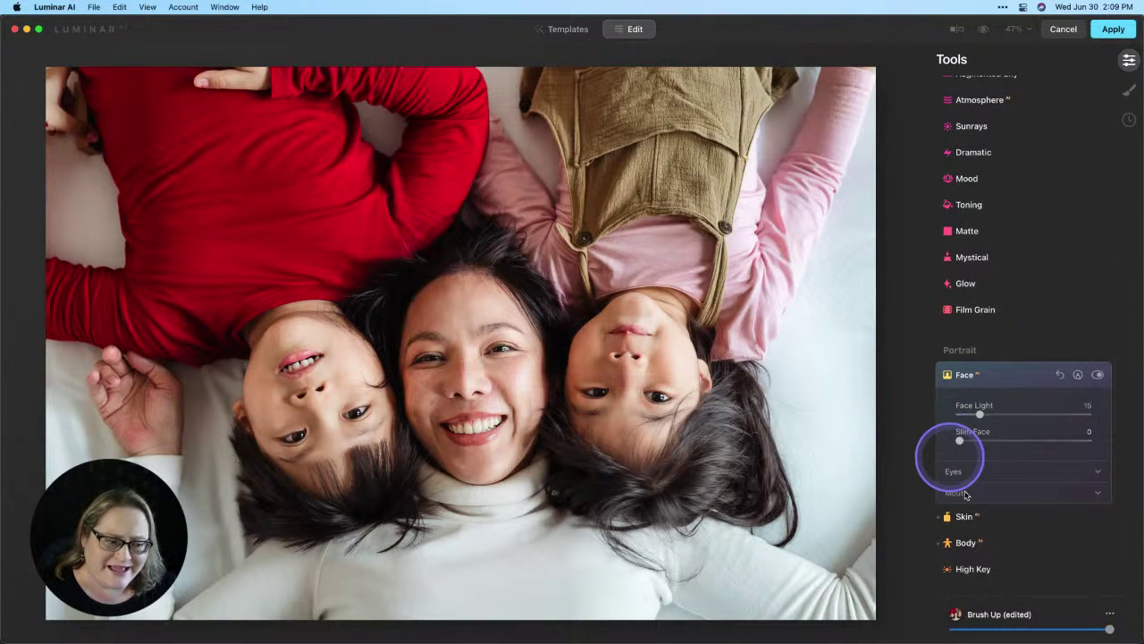
{"action": "left_click", "coordinate": [965, 542]}
{"action": "left_click_drag", "start_coordinate": [1016, 466], "coordinate": [1024, 465]}
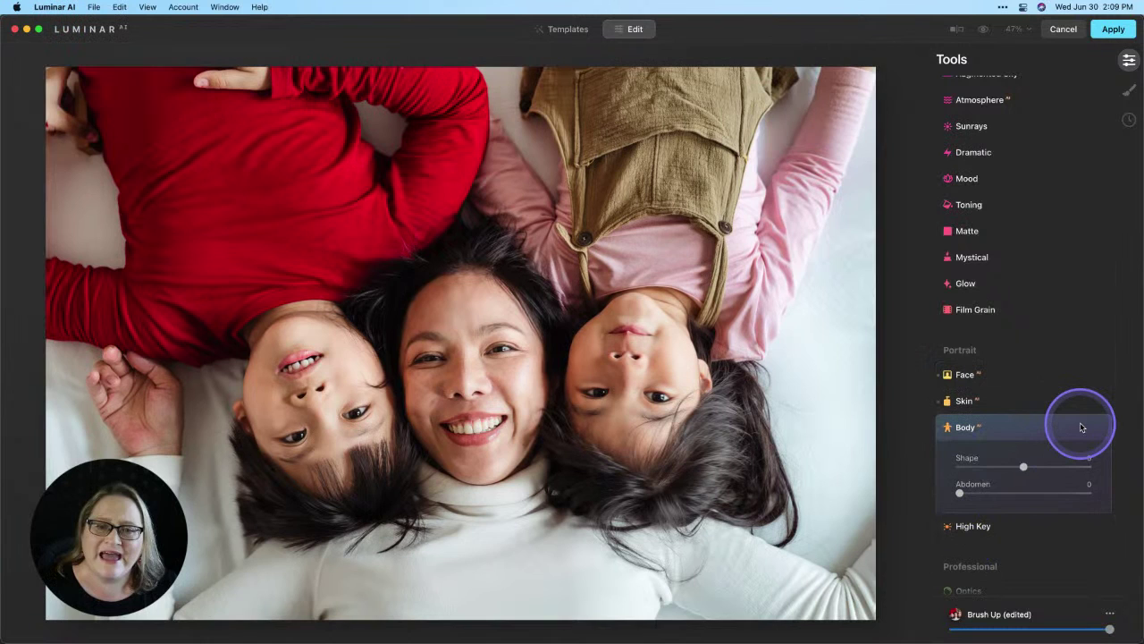
Step: Raise Iris Flare from 20 to 44 and increase the Eye Enhancer
{"action": "left_click", "coordinate": [970, 377]}
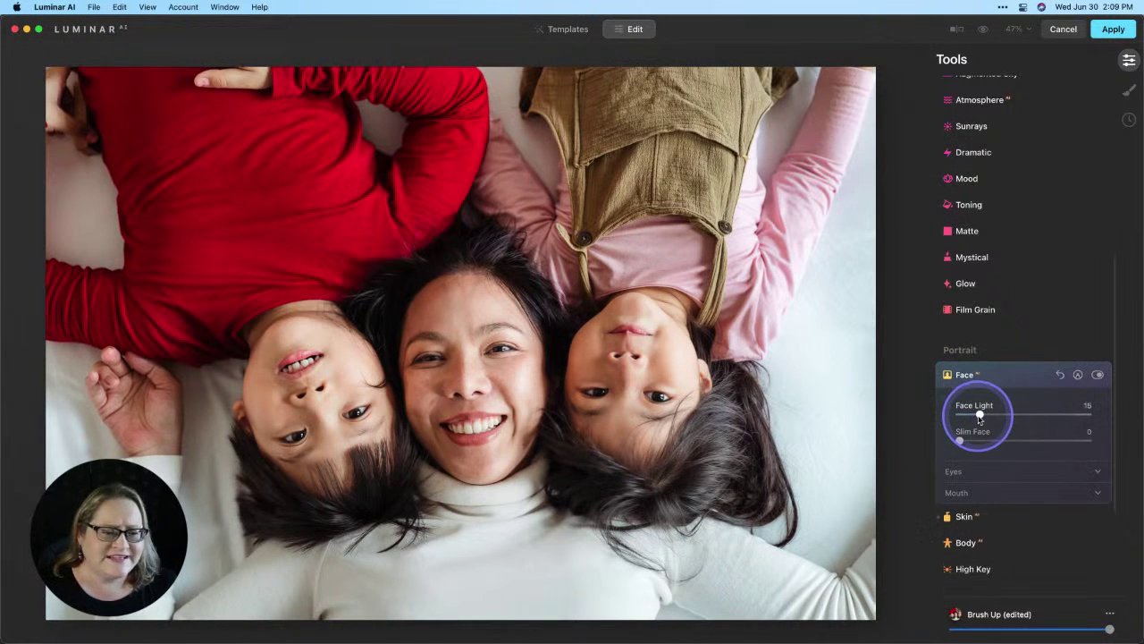
{"action": "left_click", "coordinate": [965, 472]}
{"action": "scroll", "coordinate": [992, 402], "scroll_direction": "down", "scroll_amount": 5}
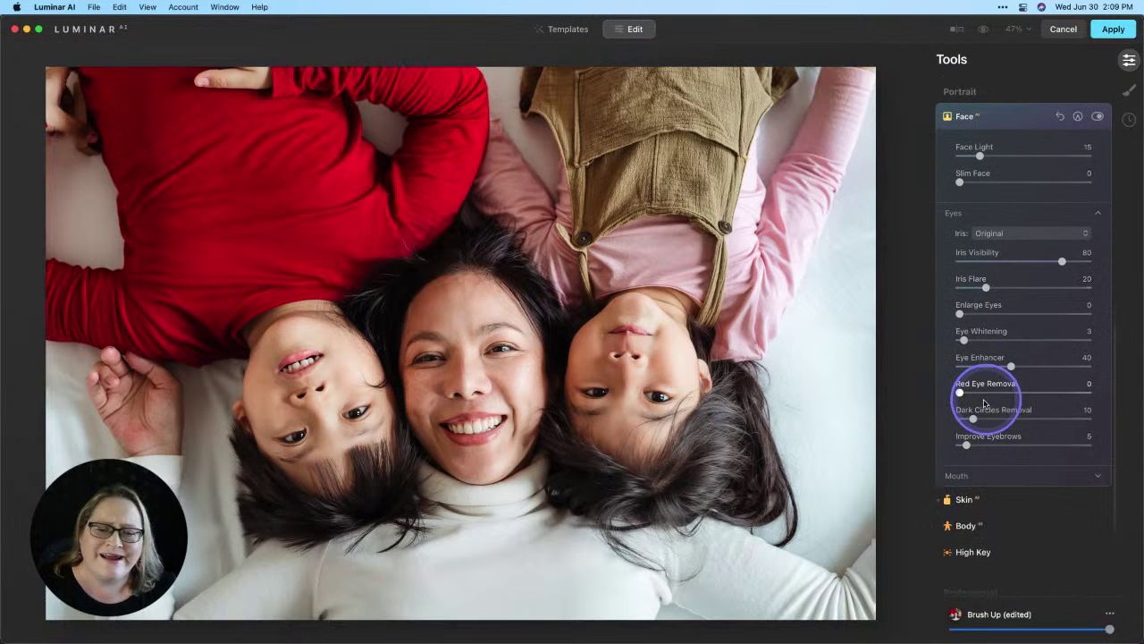
{"action": "left_click_drag", "start_coordinate": [985, 287], "coordinate": [1021, 288]}
{"action": "scroll", "coordinate": [1020, 284], "scroll_direction": "up", "scroll_amount": 1}
{"action": "left_click_drag", "start_coordinate": [1011, 390], "coordinate": [1042, 390]}
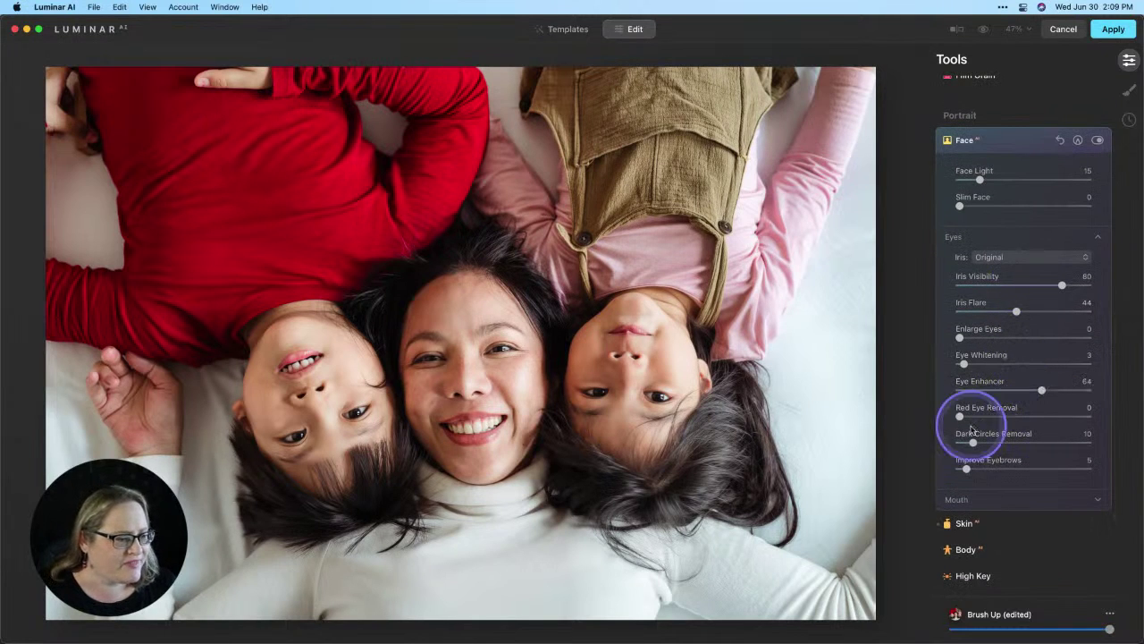
Step: Turn on Skin Defects Removal and lower the skin Amount to 24
{"action": "left_click", "coordinate": [965, 524]}
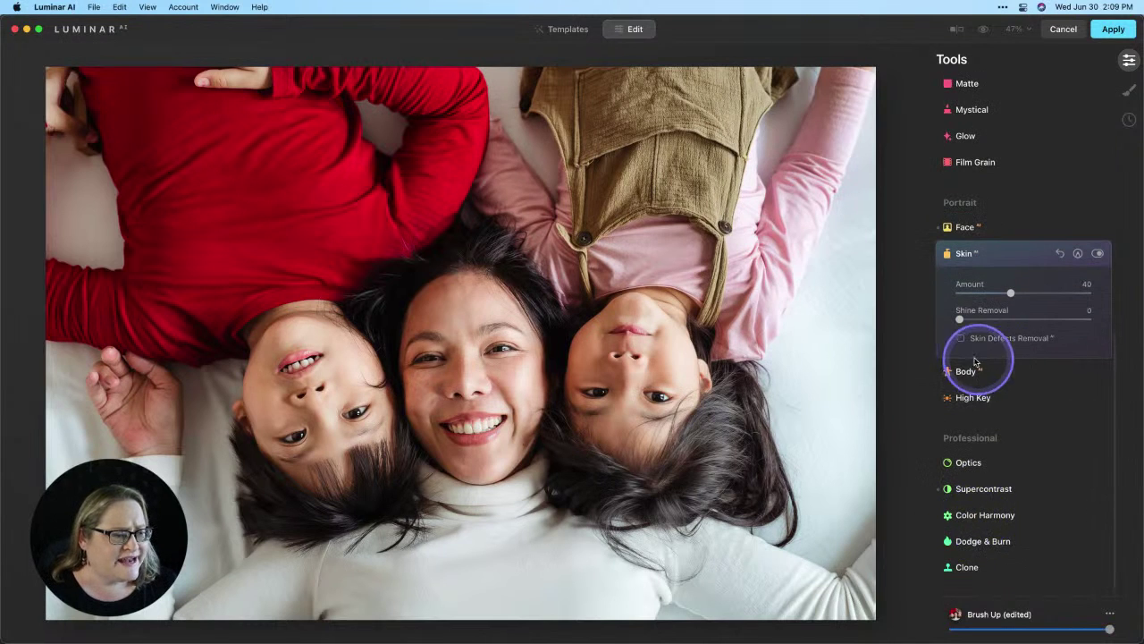
{"action": "left_click", "coordinate": [960, 340]}
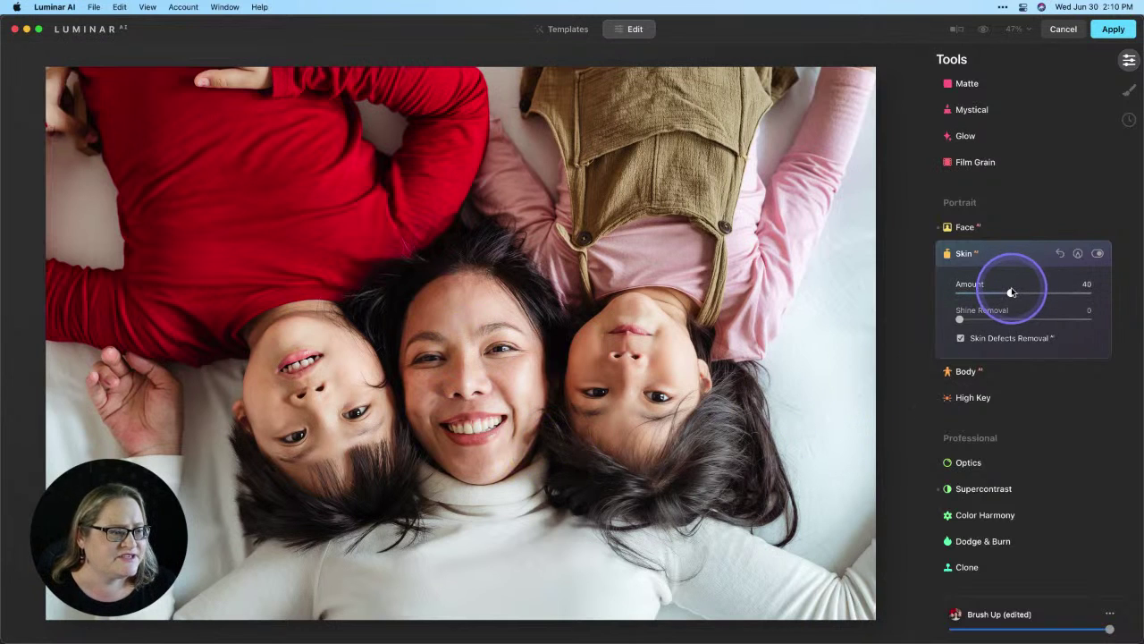
{"action": "left_click_drag", "start_coordinate": [1011, 292], "coordinate": [991, 294]}
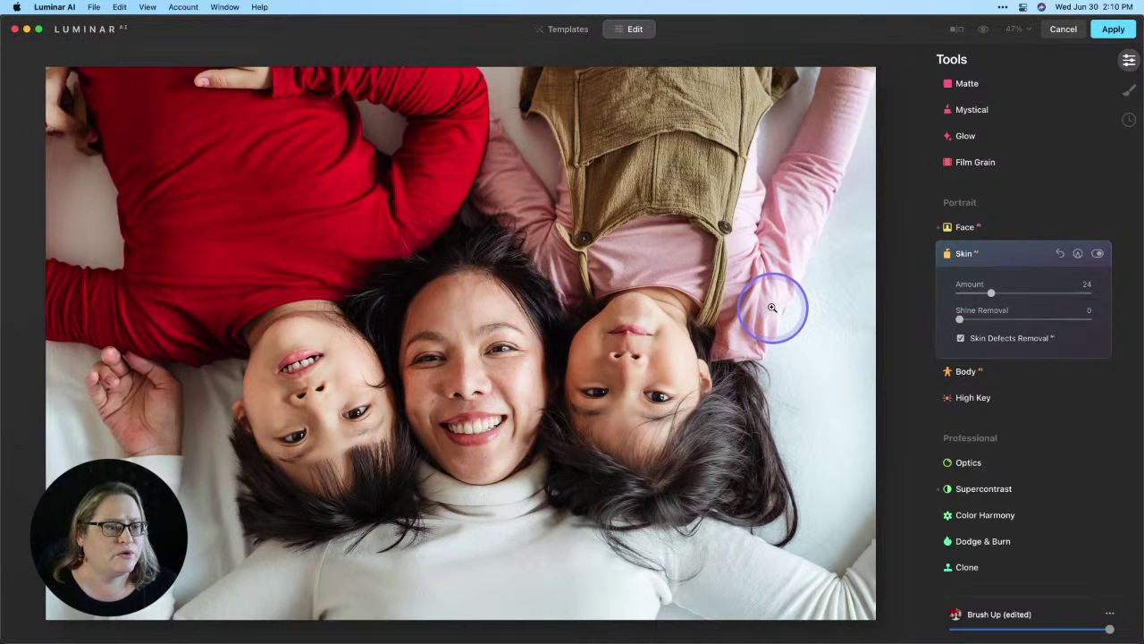
Step: Apply the Luminar AI edits so they return to Layer 1 as a smart filter
{"action": "left_click", "coordinate": [1113, 31]}
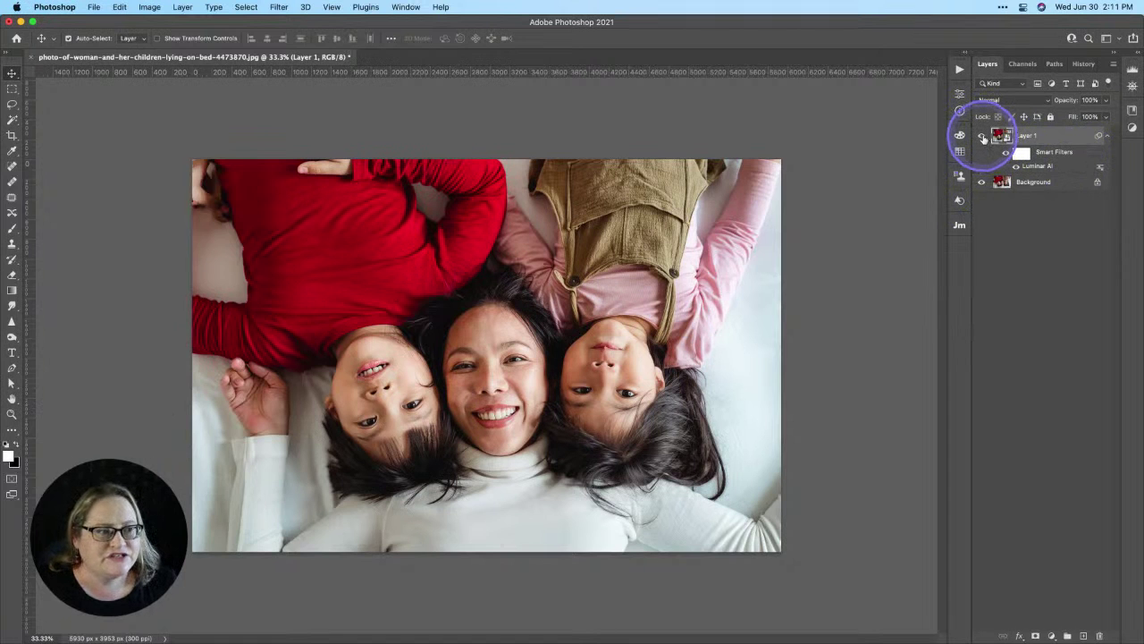
Step: Compare Layer 1 on and off, duplicate it as Layer 1 copy, and reopen the copy's Luminar AI filter
{"action": "left_click", "coordinate": [983, 137]}
{"action": "left_click", "coordinate": [982, 137]}
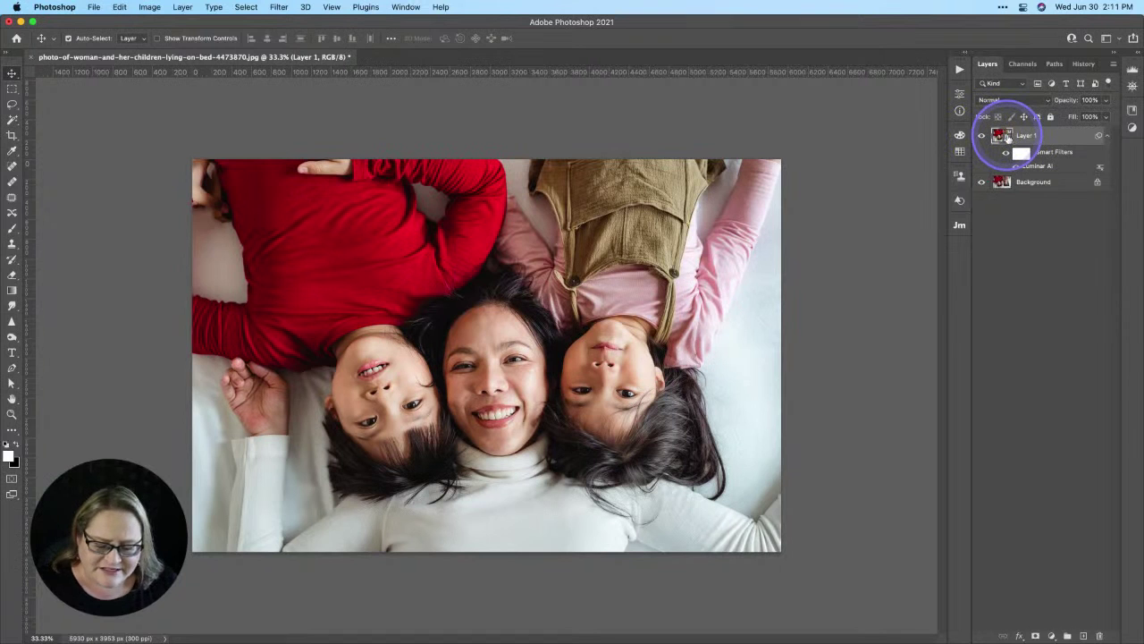
{"action": "key", "text": "super+j"}
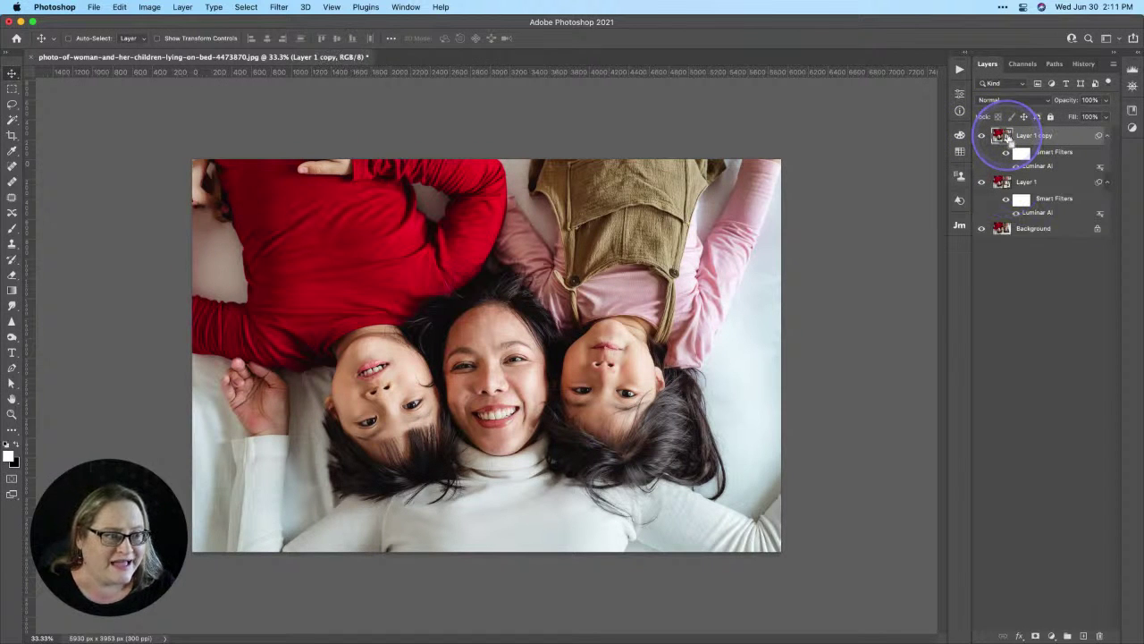
{"action": "left_click_drag", "start_coordinate": [1007, 137], "coordinate": [1023, 161]}
{"action": "double_click", "coordinate": [1025, 163]}
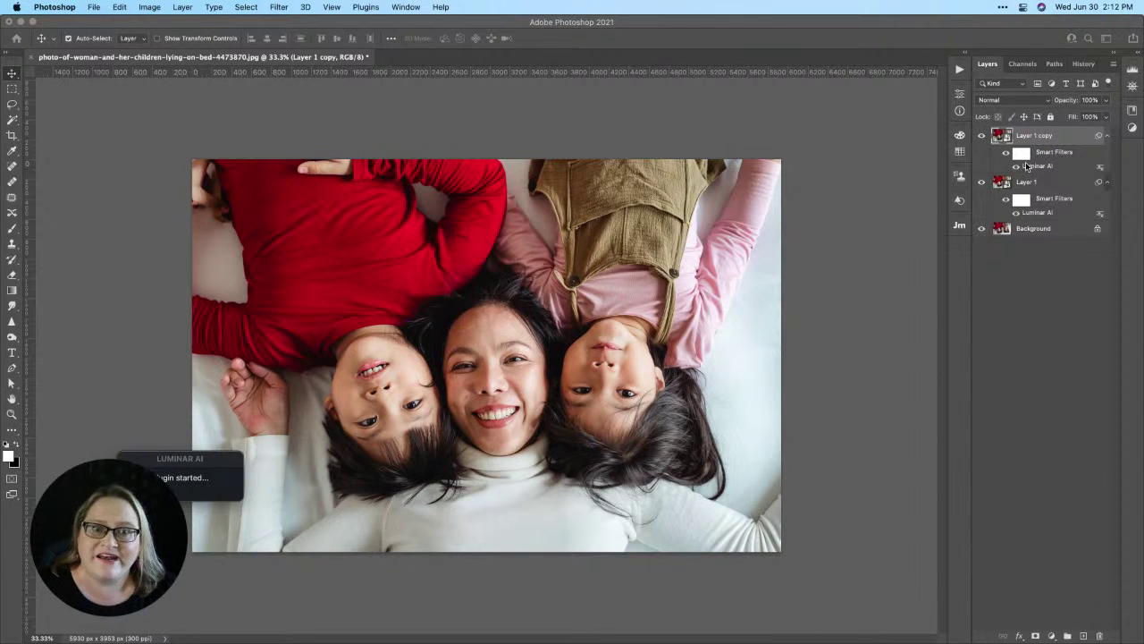
Step: Increase the Skin AI smoothing Amount on the Layer 1 copy
{"action": "left_click", "coordinate": [1031, 215]}
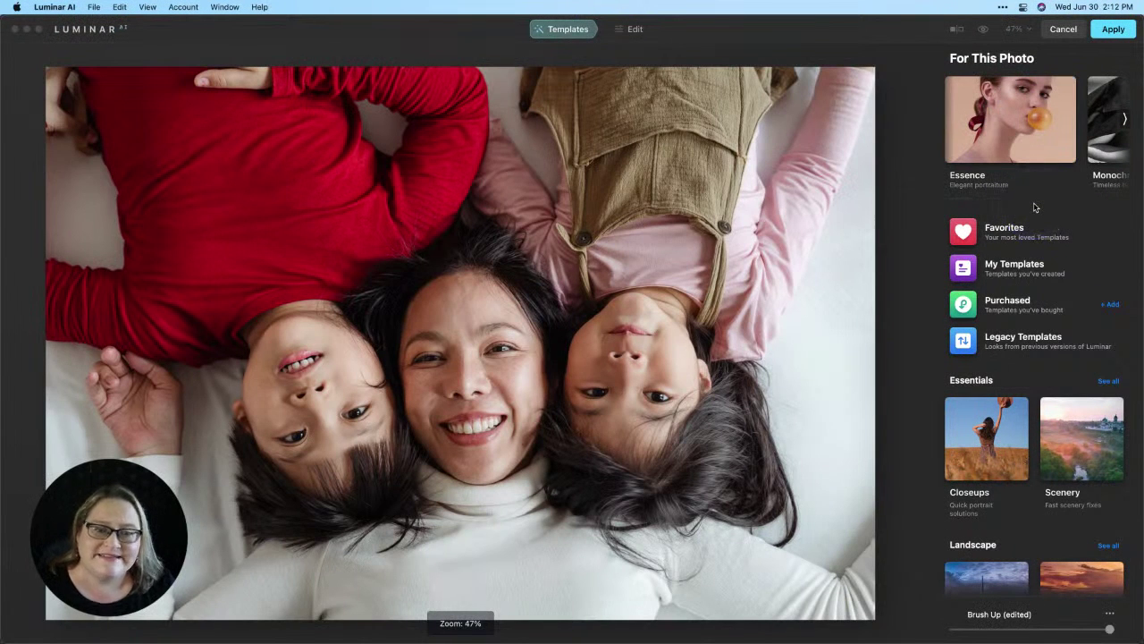
{"action": "left_click", "coordinate": [1062, 46]}
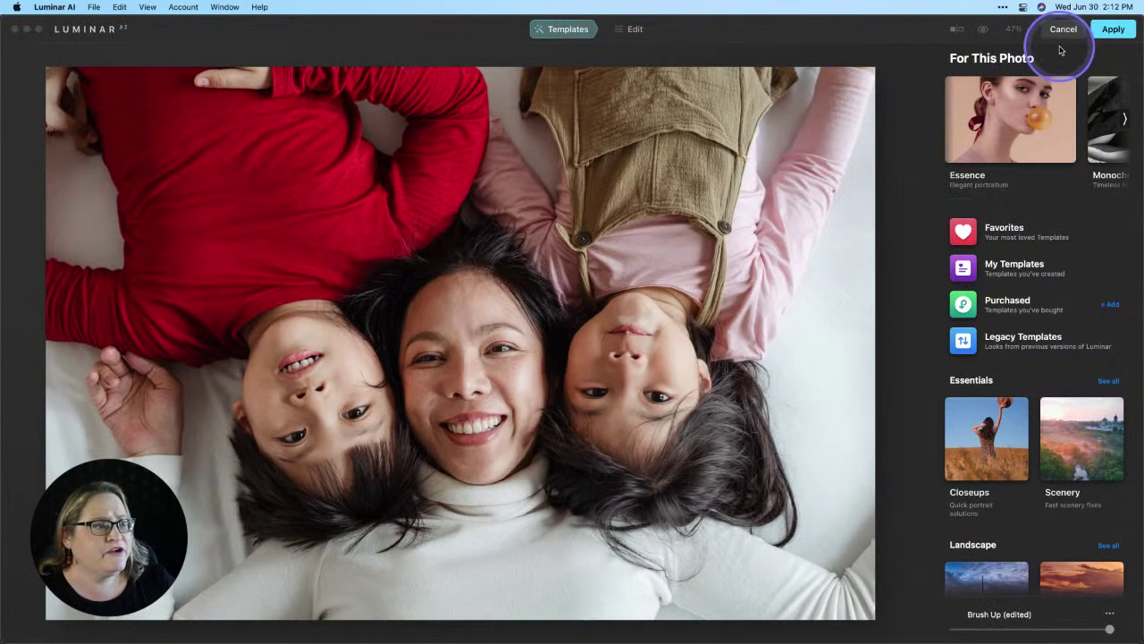
{"action": "left_click", "coordinate": [634, 29]}
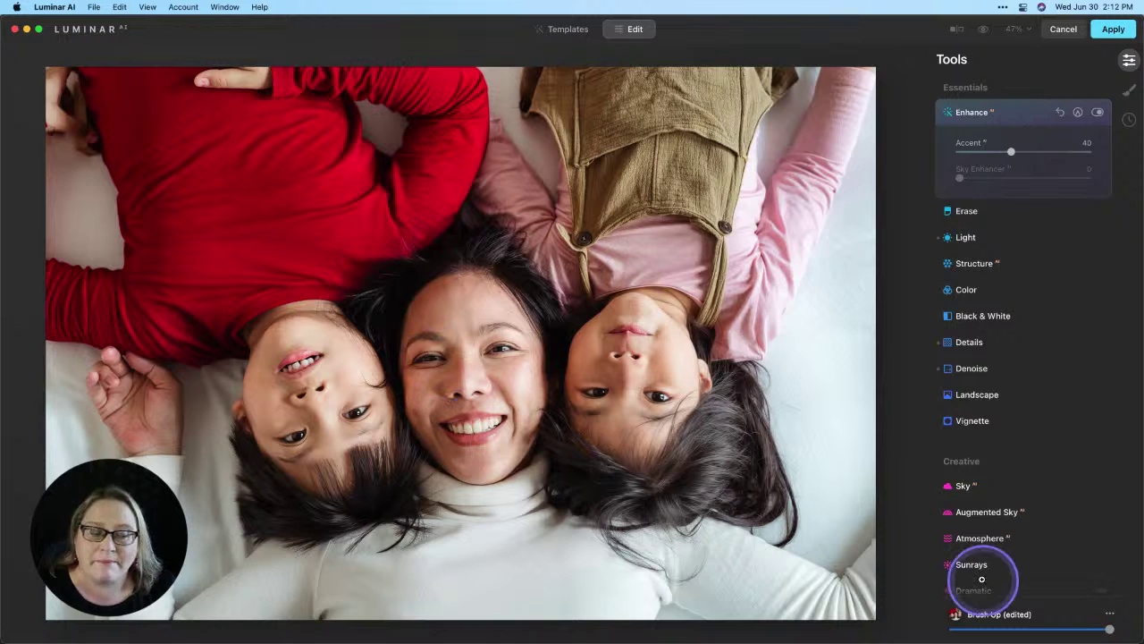
{"action": "scroll", "coordinate": [1101, 417], "scroll_direction": "down", "scroll_amount": 5}
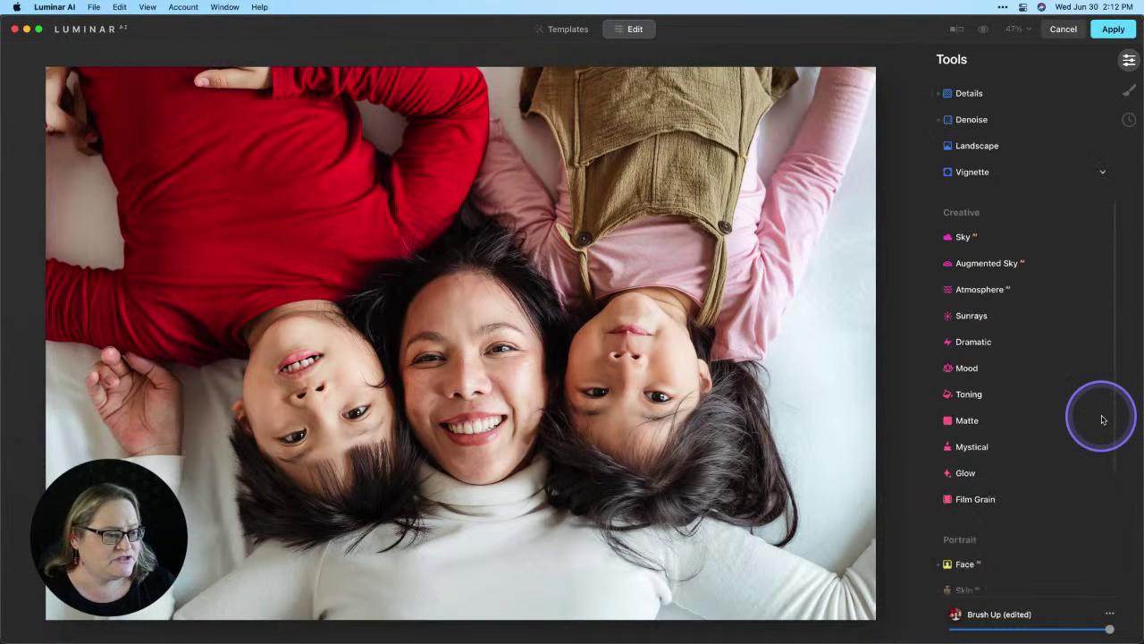
{"action": "scroll", "coordinate": [1101, 418], "scroll_direction": "down", "scroll_amount": 4}
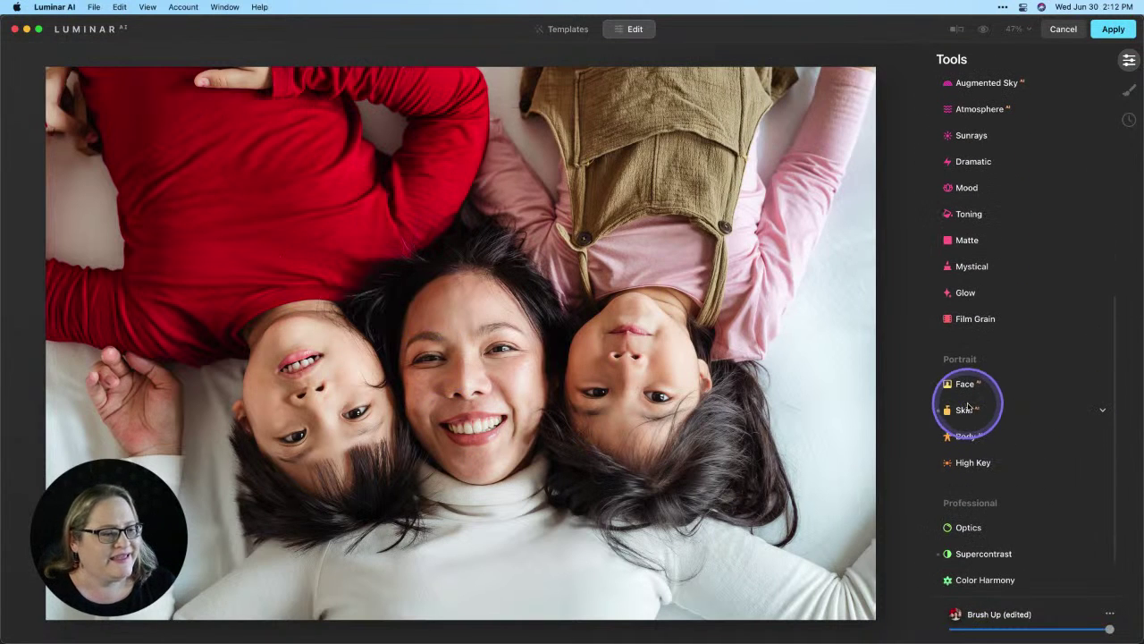
{"action": "left_click", "coordinate": [966, 410]}
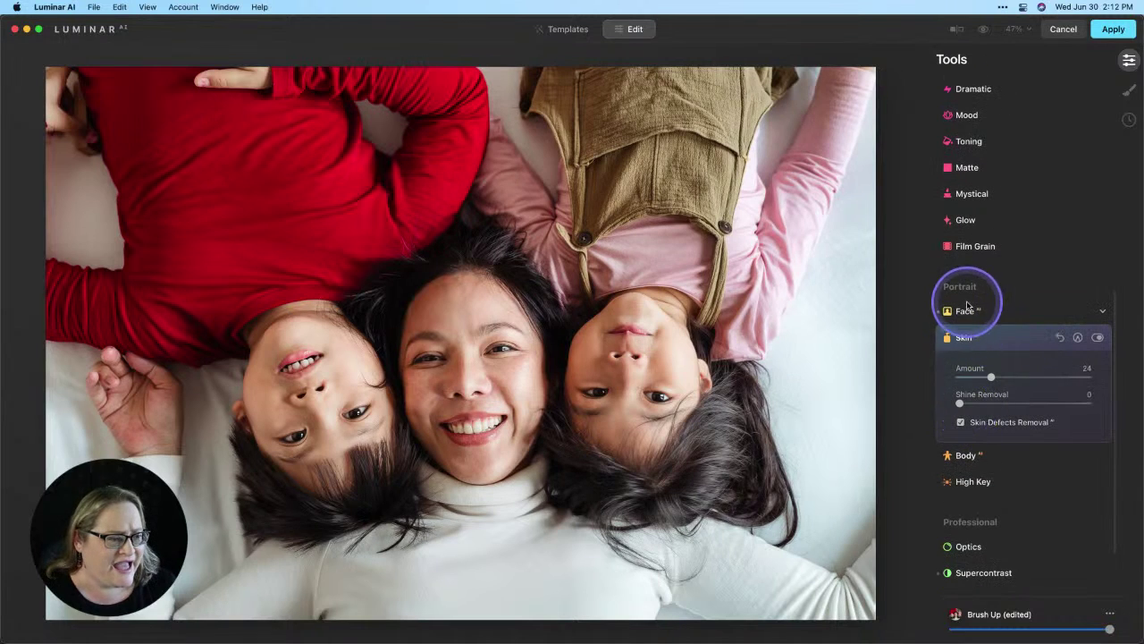
{"action": "left_click_drag", "start_coordinate": [987, 376], "coordinate": [1013, 377]}
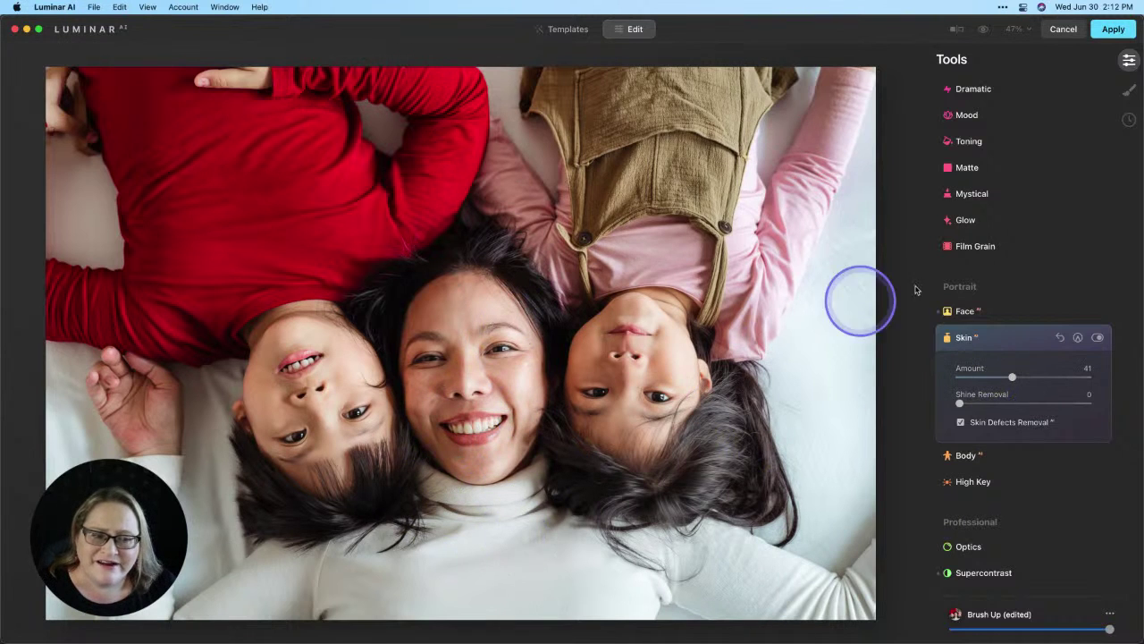
Step: Raise Dark Circles Removal in Face > Eyes to 76
{"action": "left_click", "coordinate": [967, 311]}
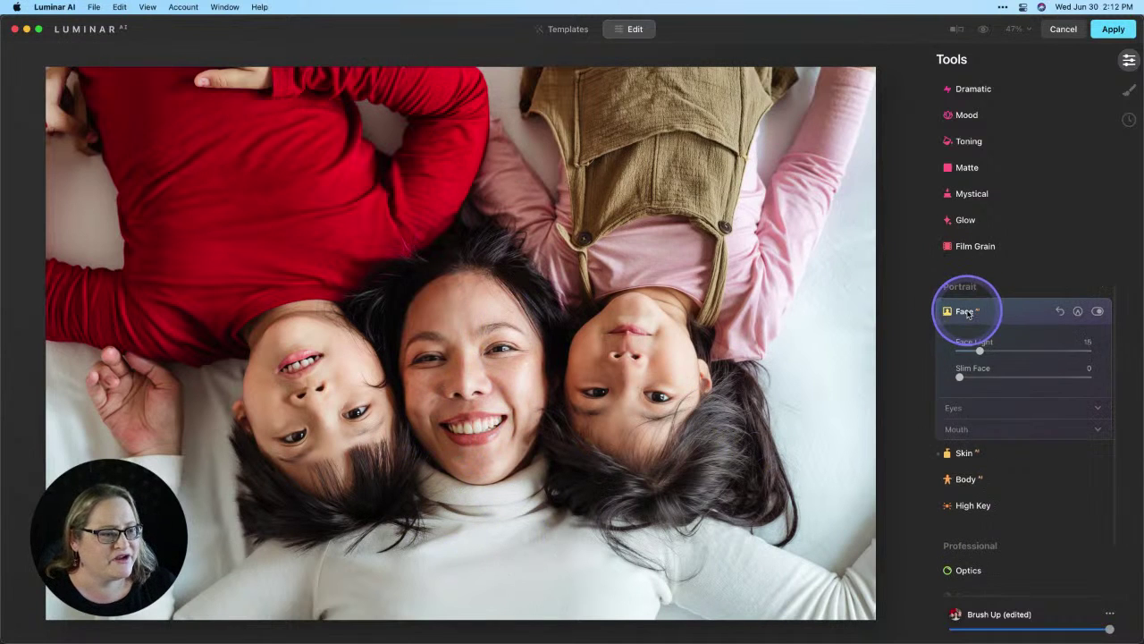
{"action": "left_click", "coordinate": [986, 409]}
{"action": "scroll", "coordinate": [986, 408], "scroll_direction": "down", "scroll_amount": 4}
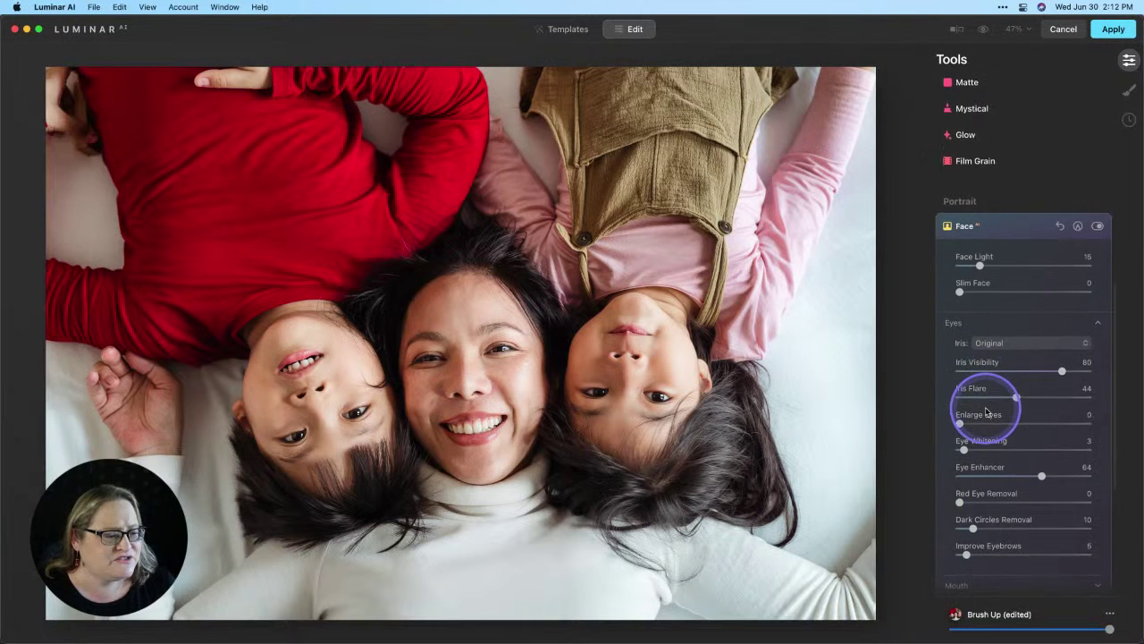
{"action": "left_click_drag", "start_coordinate": [964, 443], "coordinate": [1072, 445]}
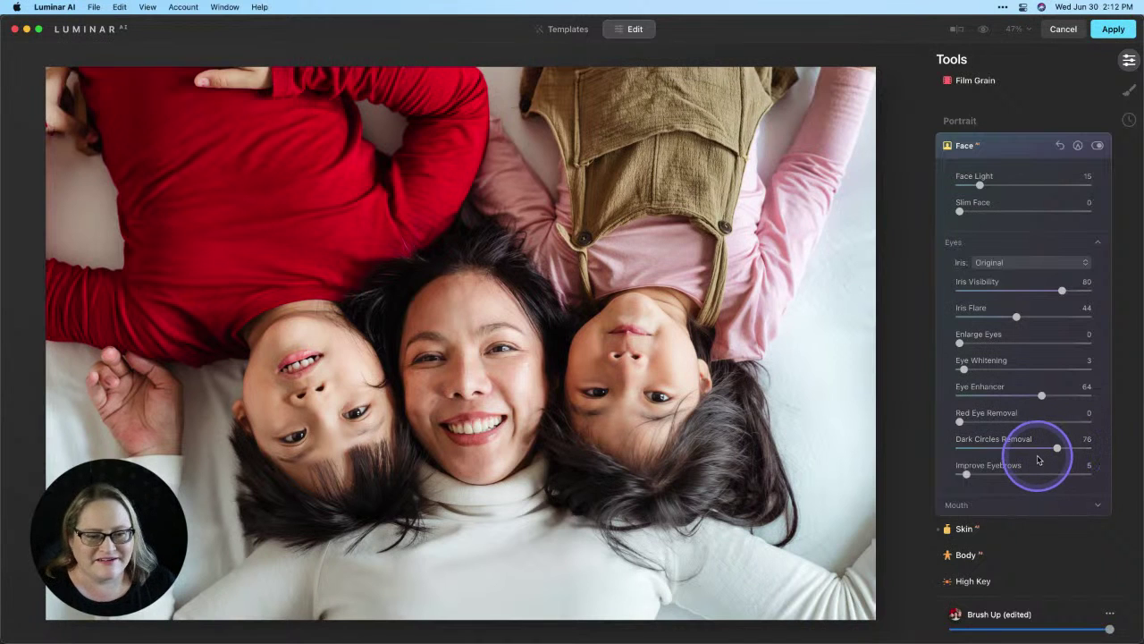
Step: Set Lips Saturation to 13 and Lips Redness to 14, then apply the edits
{"action": "left_click", "coordinate": [994, 505]}
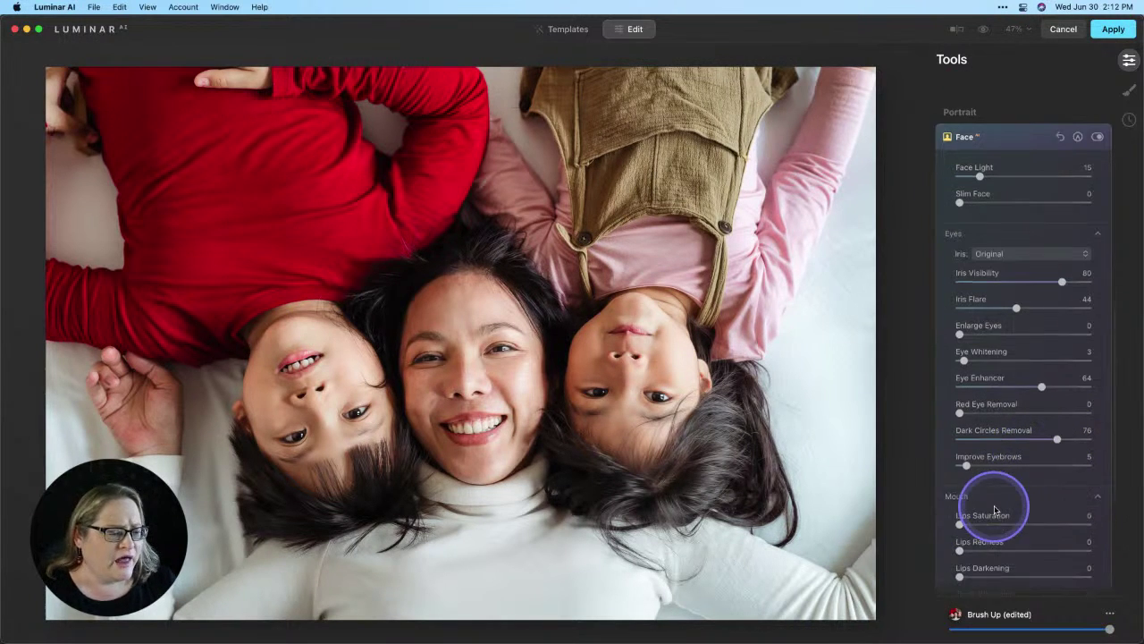
{"action": "scroll", "coordinate": [1019, 443], "scroll_direction": "down", "scroll_amount": 3}
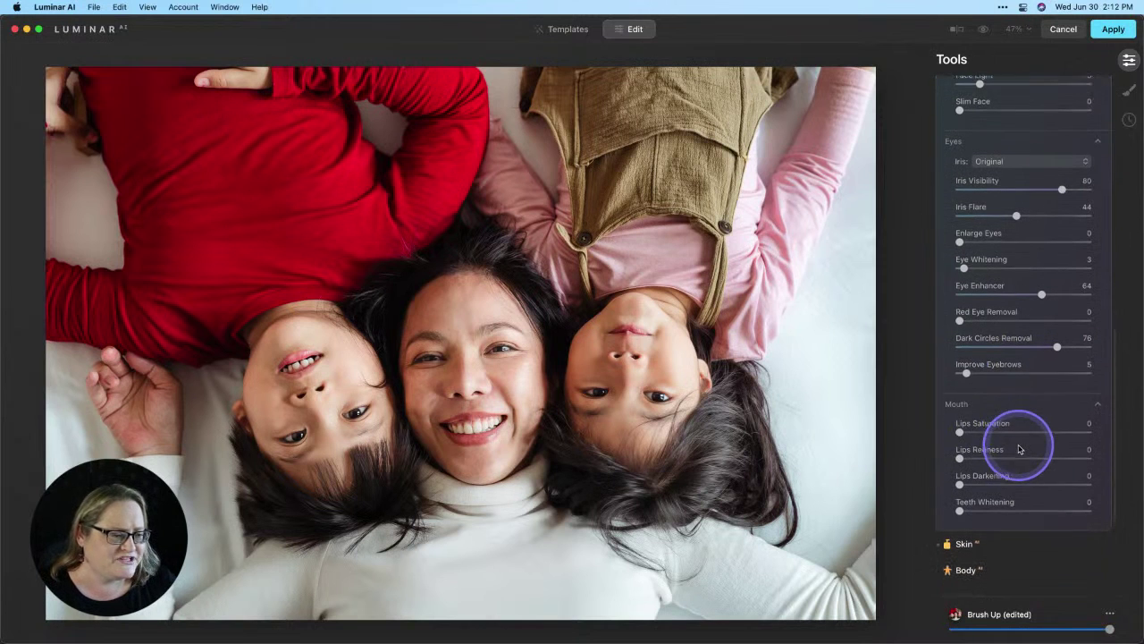
{"action": "left_click_drag", "start_coordinate": [960, 426], "coordinate": [981, 452]}
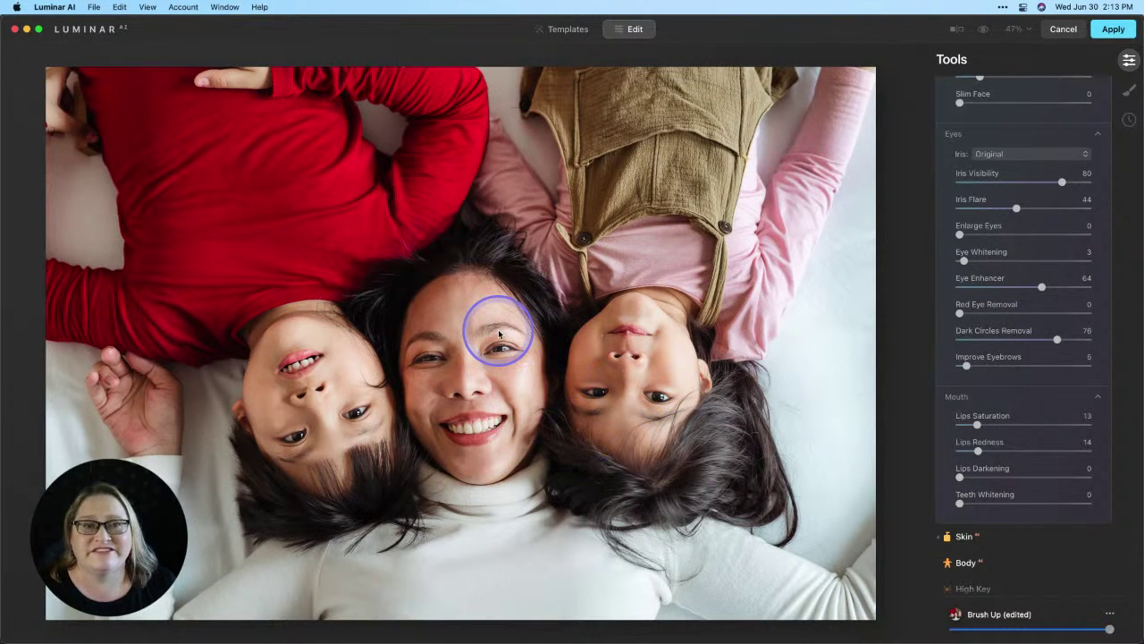
{"action": "left_click", "coordinate": [1112, 34]}
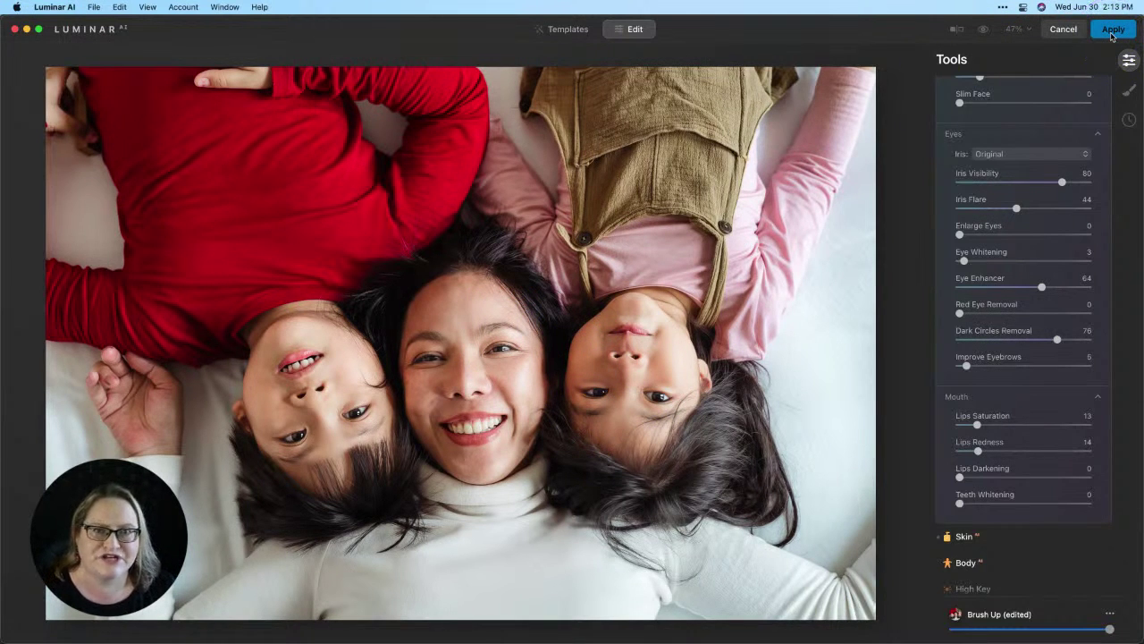
Step: Confirm the edits, then toggle Layer 1 copy and Layer 1 visibility to compare the retouches
{"action": "left_click", "coordinate": [1112, 34]}
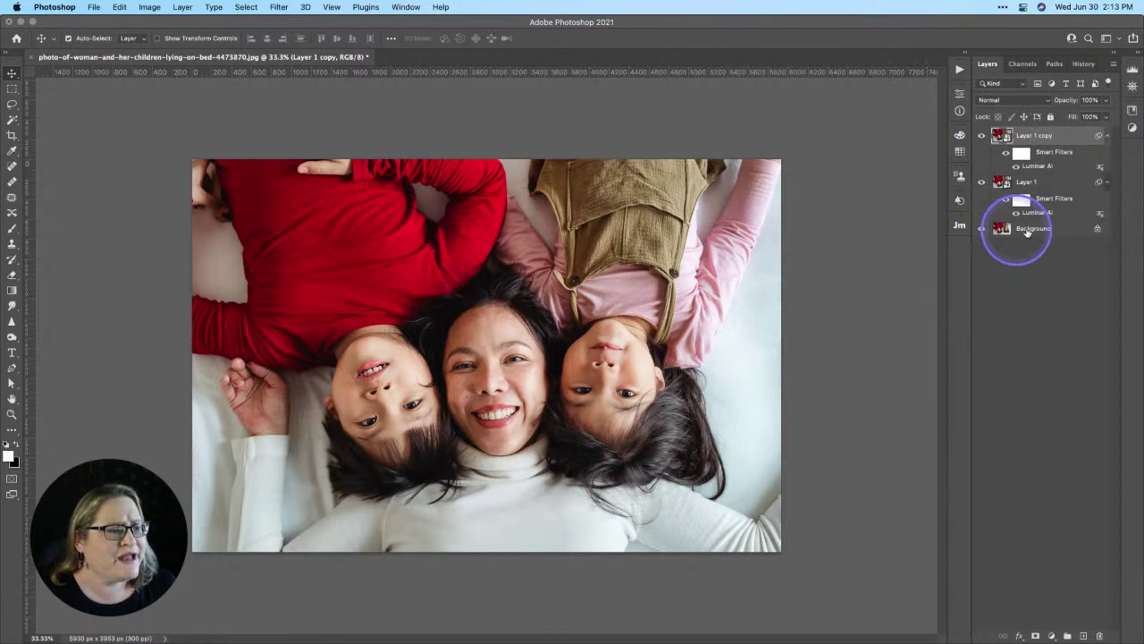
{"action": "left_click", "coordinate": [981, 135]}
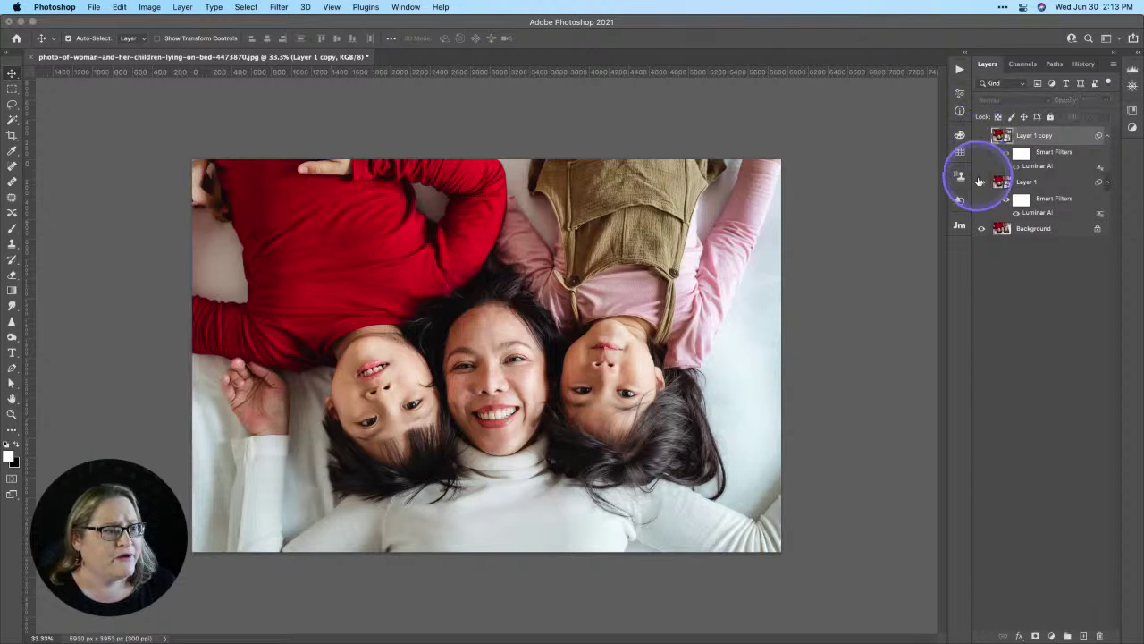
{"action": "left_click", "coordinate": [980, 181]}
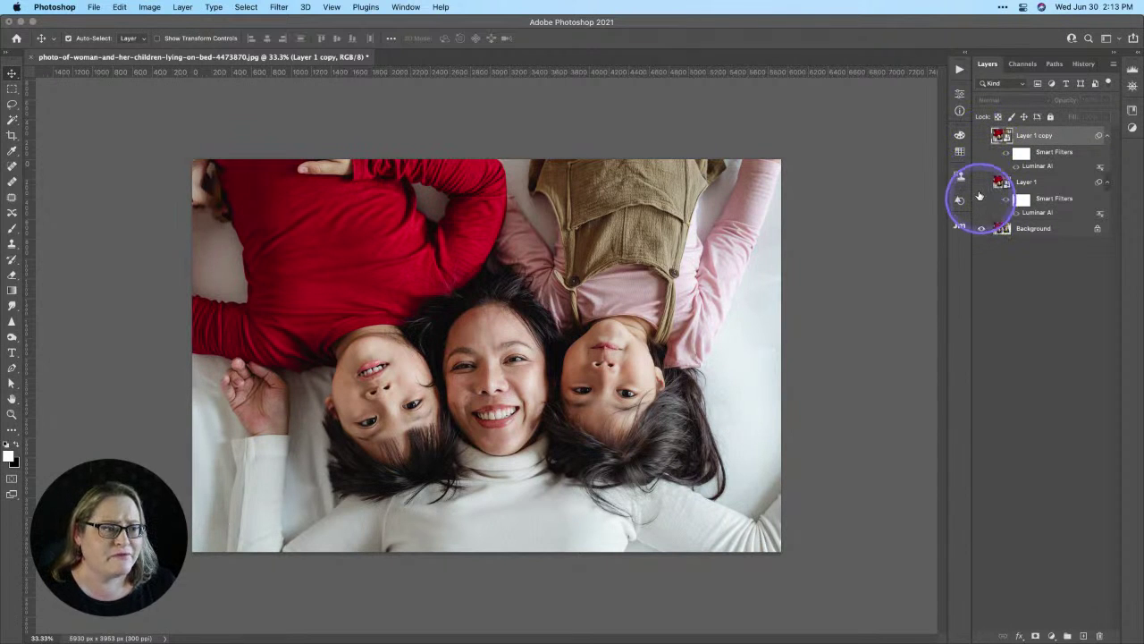
{"action": "left_click", "coordinate": [980, 182]}
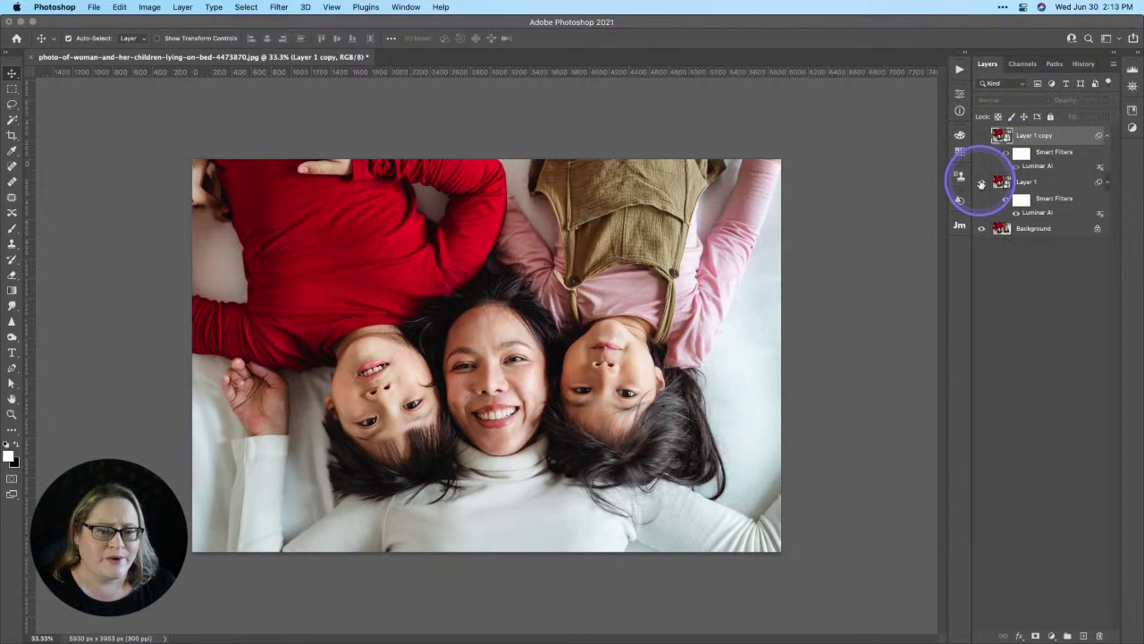
{"action": "left_click", "coordinate": [981, 135]}
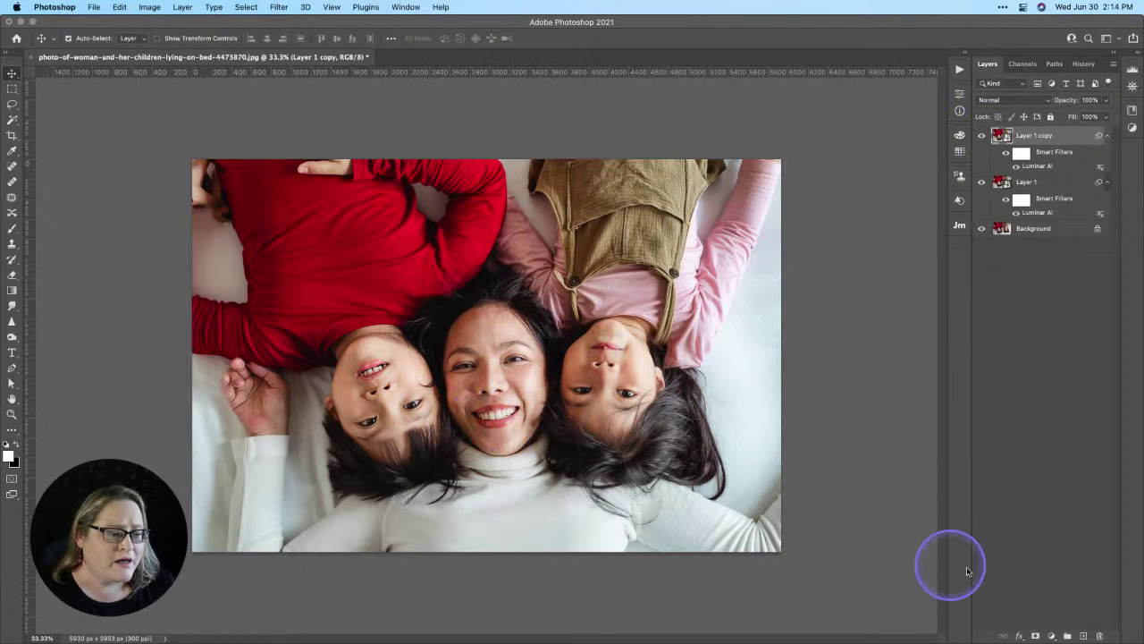
Step: Add an inverted hide-all mask to Layer 1 copy and brush white over the mother's face
{"action": "left_click", "coordinate": [1036, 636]}
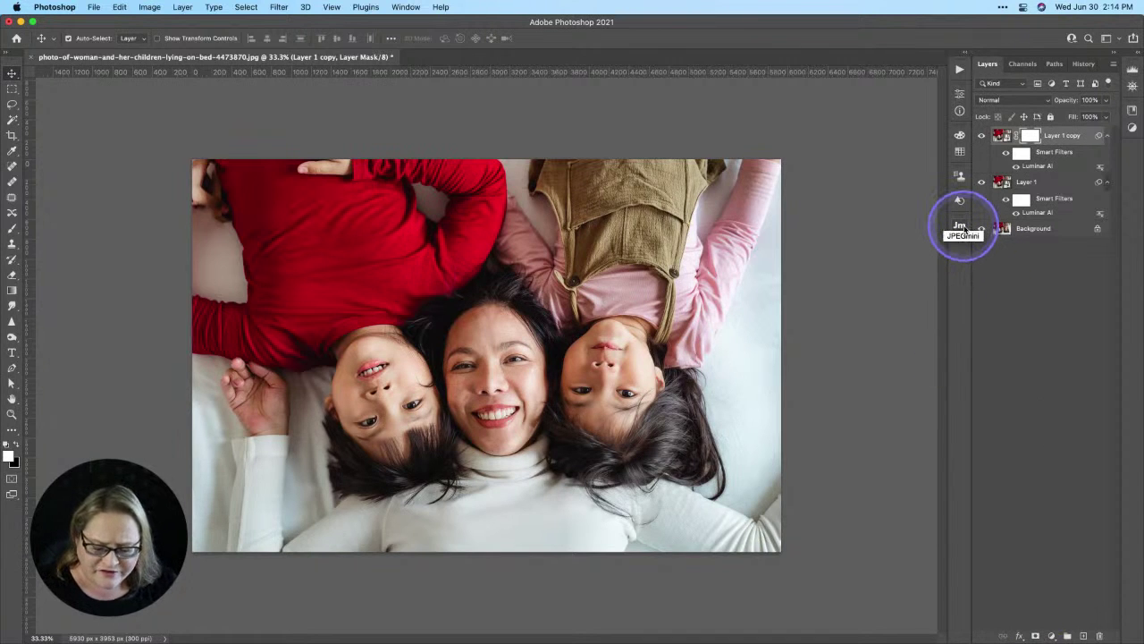
{"action": "key", "text": "super+i"}
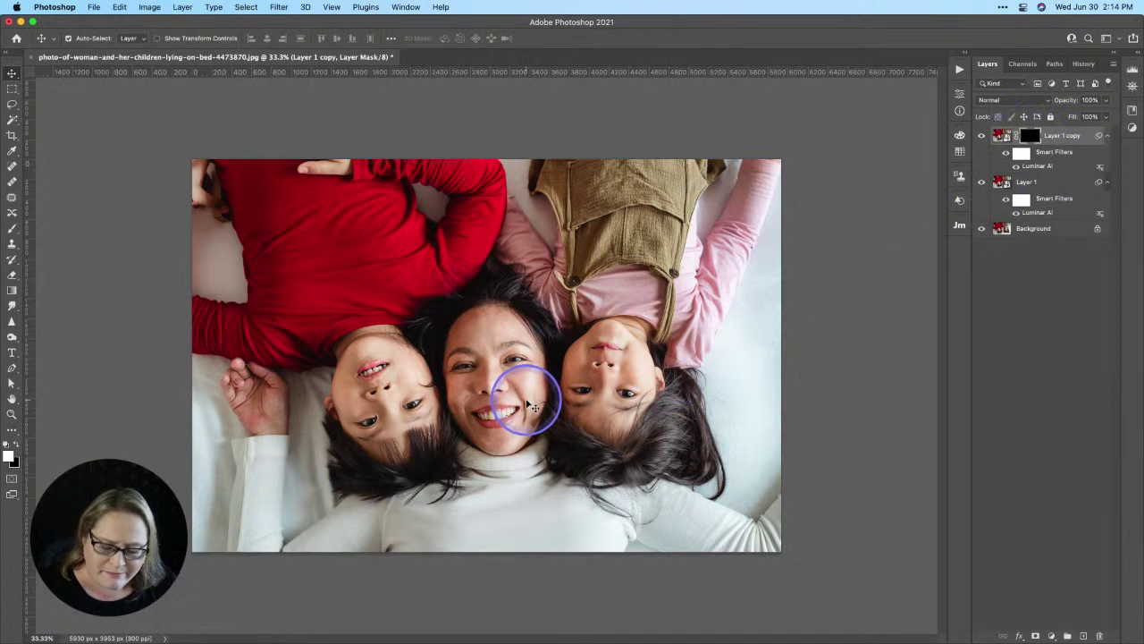
{"action": "key", "text": "b"}
{"action": "left_click_drag", "start_coordinate": [497, 362], "coordinate": [488, 337]}
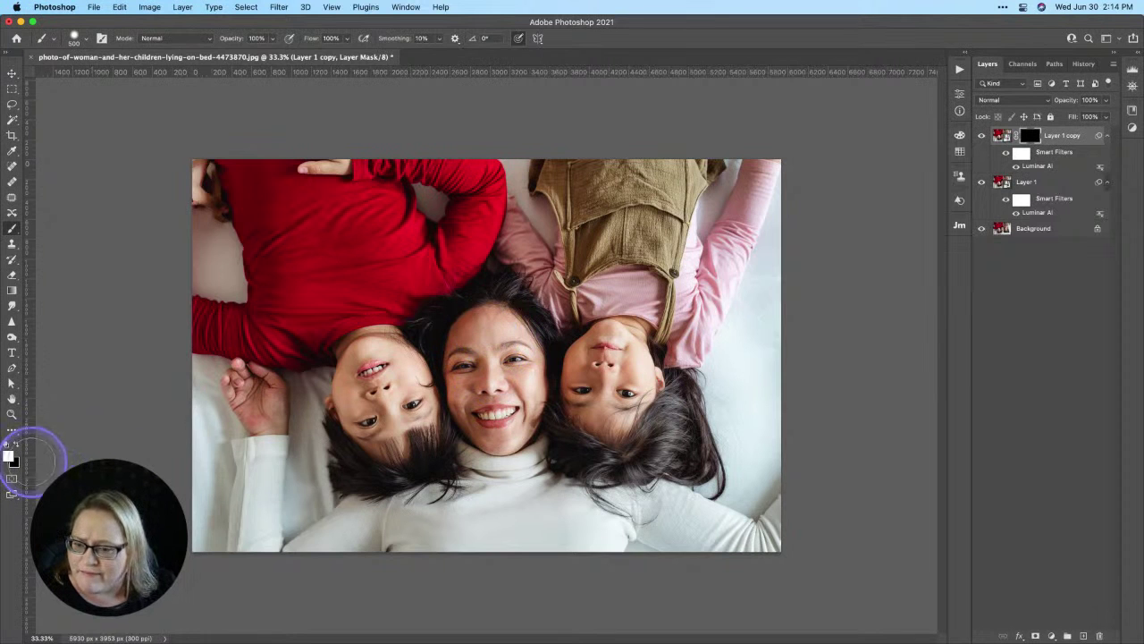
{"action": "mouse_move", "coordinate": [533, 383]}
{"action": "left_mouse_down"}
{"action": "mouse_move", "coordinate": [511, 342]}
{"action": "mouse_move", "coordinate": [476, 353]}
{"action": "mouse_move", "coordinate": [483, 421]}
{"action": "mouse_move", "coordinate": [498, 424]}
{"action": "mouse_move", "coordinate": [516, 393]}
{"action": "mouse_move", "coordinate": [517, 346]}
{"action": "mouse_move", "coordinate": [520, 391]}
{"action": "mouse_move", "coordinate": [490, 425]}
{"action": "mouse_move", "coordinate": [511, 399]}
{"action": "mouse_move", "coordinate": [517, 352]}
{"action": "mouse_move", "coordinate": [506, 324]}
{"action": "mouse_move", "coordinate": [483, 321]}
{"action": "mouse_move", "coordinate": [476, 376]}
{"action": "mouse_move", "coordinate": [483, 328]}
{"action": "mouse_move", "coordinate": [468, 350]}
{"action": "mouse_move", "coordinate": [476, 396]}
{"action": "mouse_move", "coordinate": [509, 429]}
{"action": "mouse_move", "coordinate": [527, 348]}
{"action": "mouse_move", "coordinate": [508, 321]}
{"action": "mouse_move", "coordinate": [526, 401]}
{"action": "mouse_move", "coordinate": [506, 434]}
{"action": "mouse_move", "coordinate": [483, 423]}
{"action": "mouse_move", "coordinate": [467, 395]}
{"action": "mouse_move", "coordinate": [472, 355]}
{"action": "mouse_move", "coordinate": [501, 316]}
{"action": "mouse_move", "coordinate": [514, 373]}
{"action": "mouse_move", "coordinate": [497, 431]}
{"action": "mouse_move", "coordinate": [481, 407]}
{"action": "mouse_move", "coordinate": [536, 420]}
{"action": "left_mouse_up"}
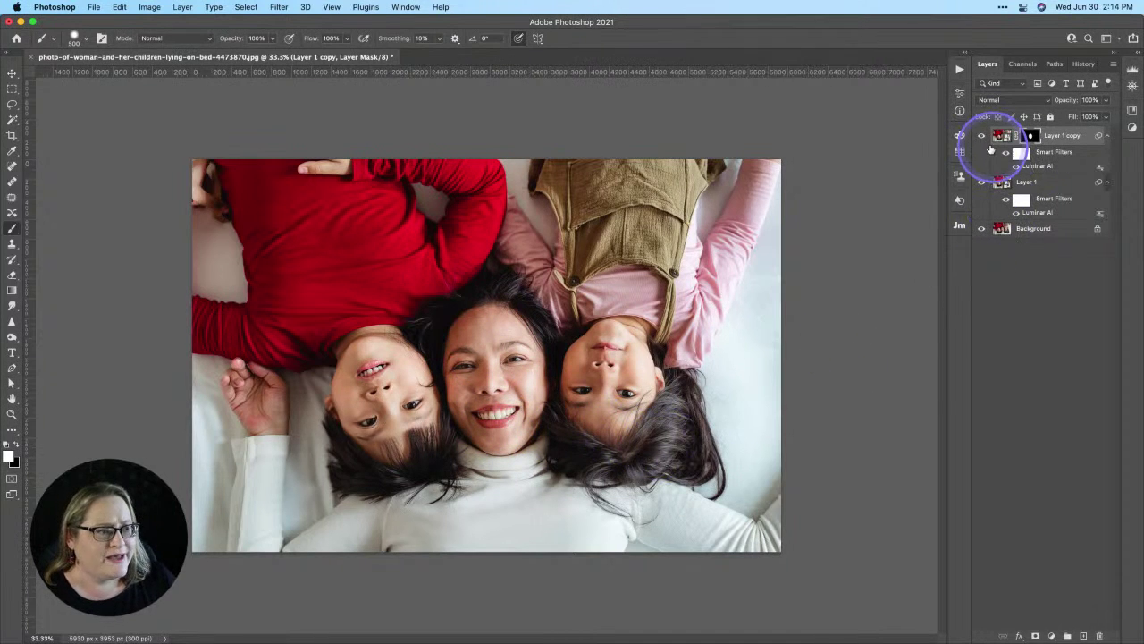
{"action": "left_click", "coordinate": [981, 137]}
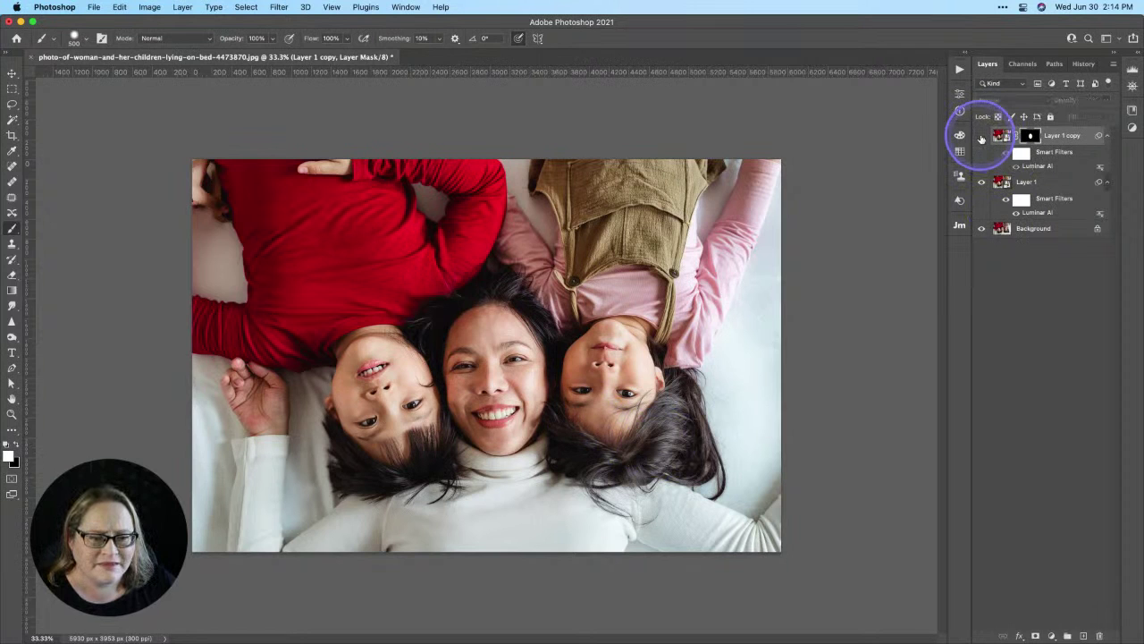
{"action": "left_click", "coordinate": [982, 136]}
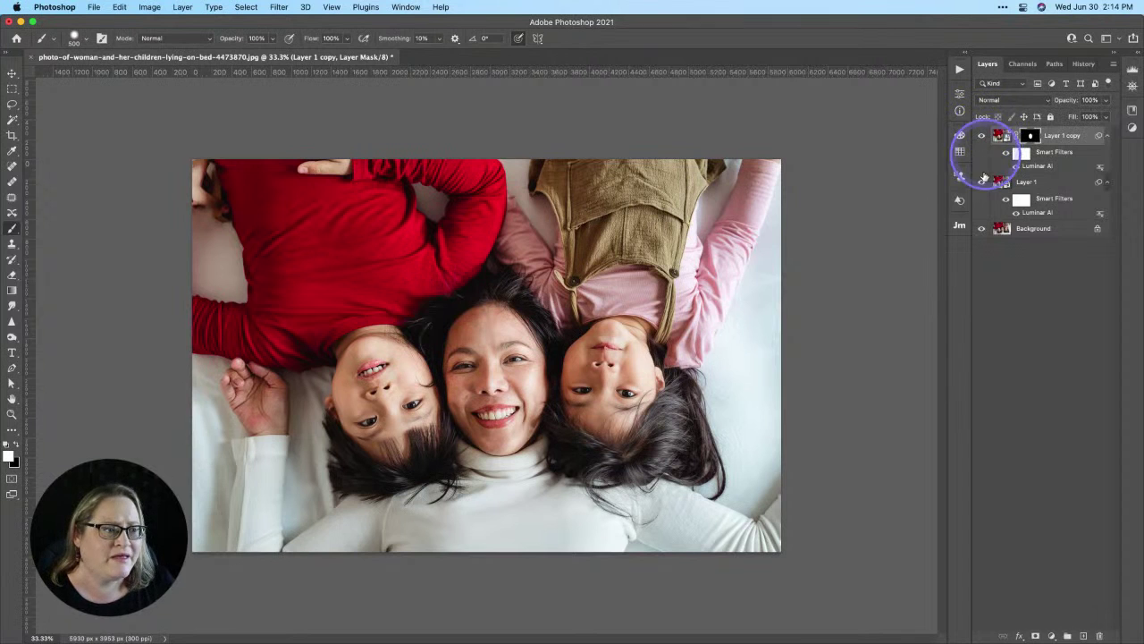
{"action": "left_click", "coordinate": [981, 137]}
{"action": "left_click_drag", "start_coordinate": [984, 166], "coordinate": [987, 198]}
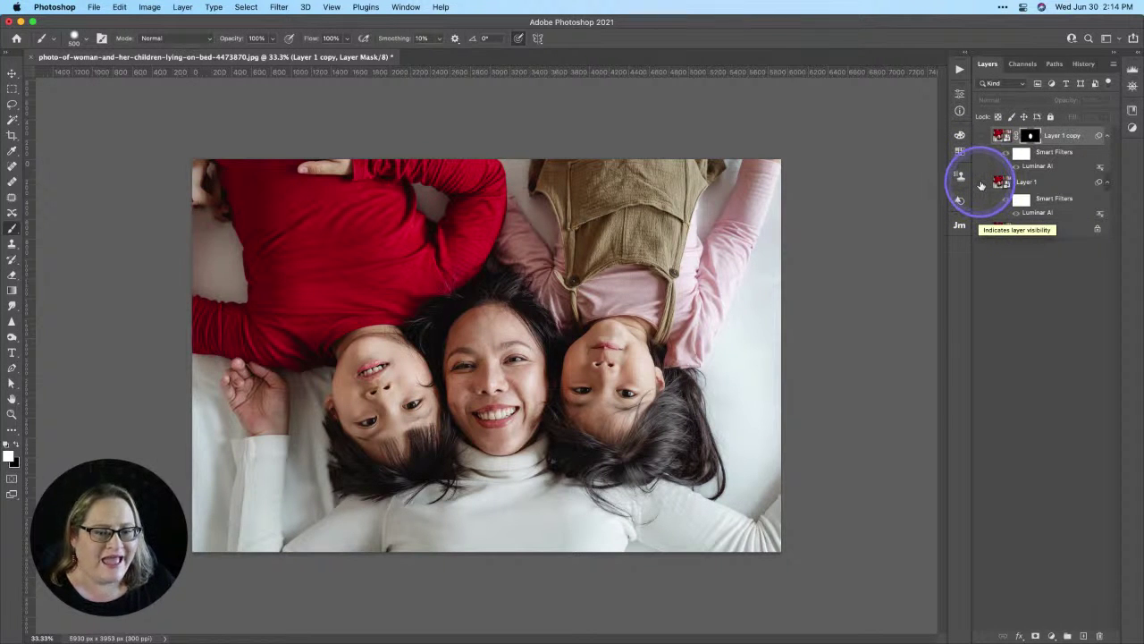
{"action": "left_click", "coordinate": [980, 183]}
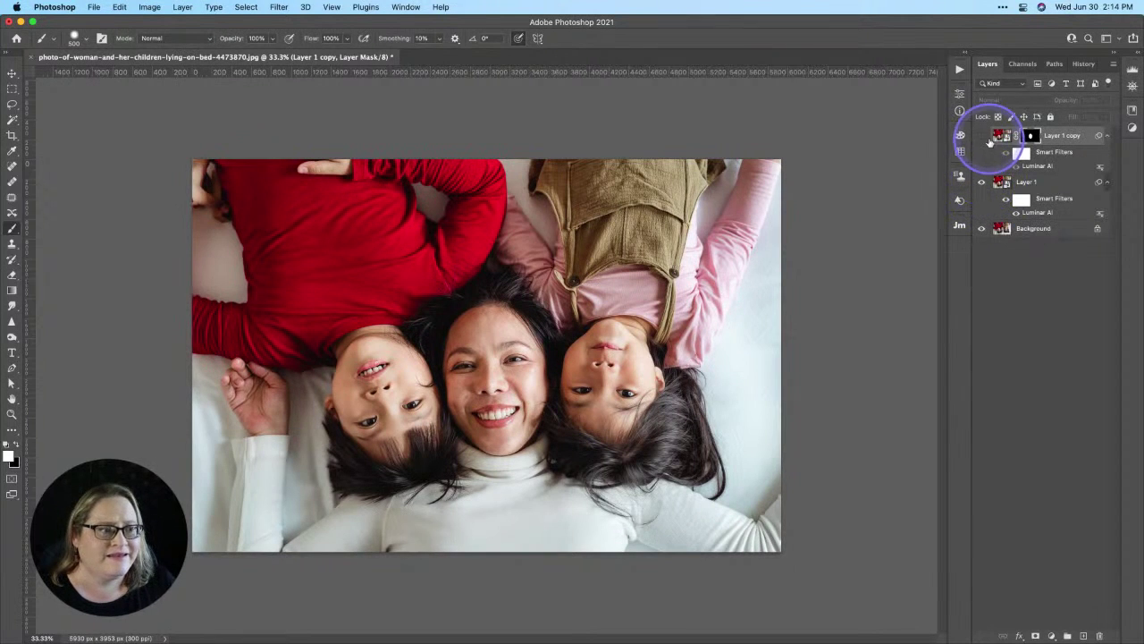
{"action": "left_click", "coordinate": [980, 136]}
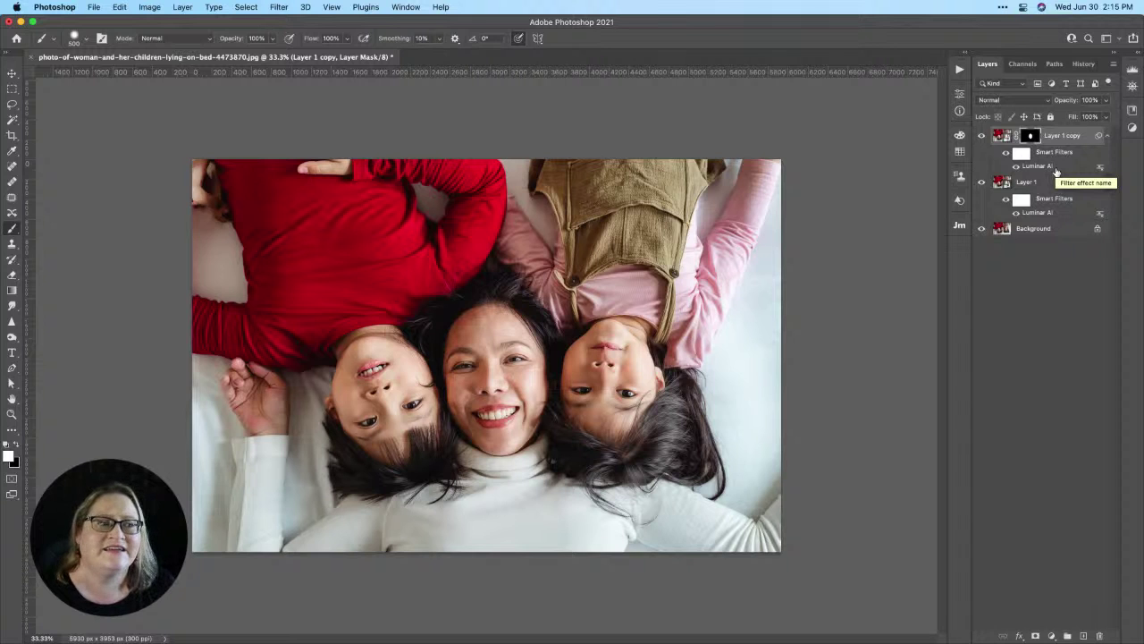
{"action": "left_click_drag", "start_coordinate": [1056, 172], "coordinate": [825, 280]}
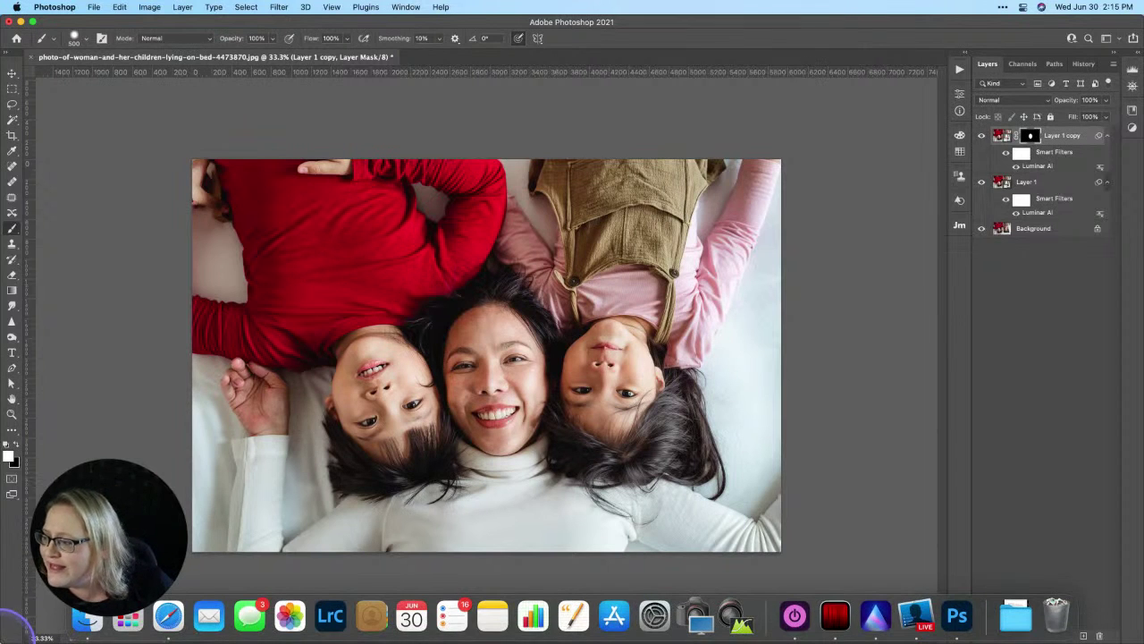
{"action": "left_click", "coordinate": [268, 539]}
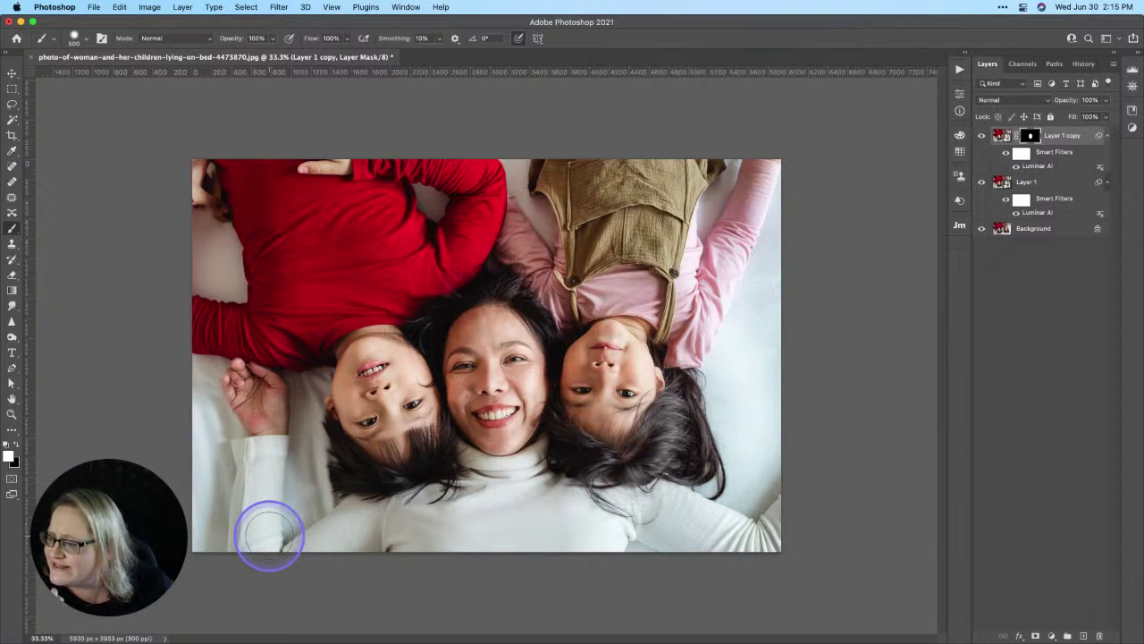